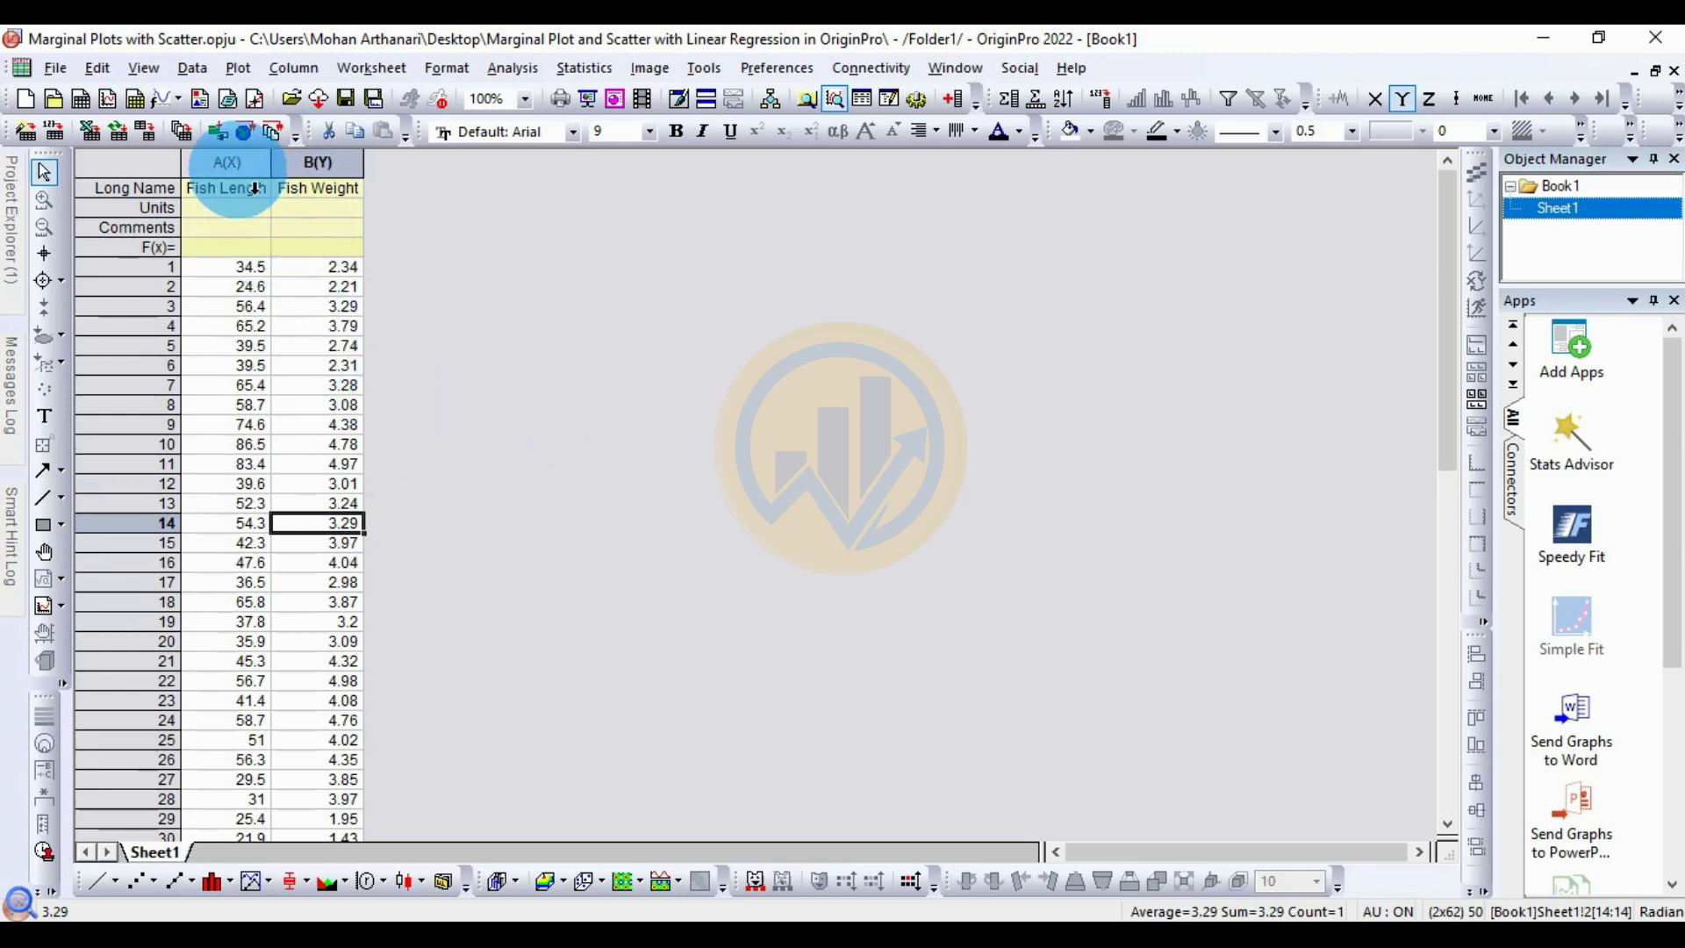
Fit the widths of the Fish Length and Fish Weight columns to their contents
left_click_drag(250, 163, 318, 163)
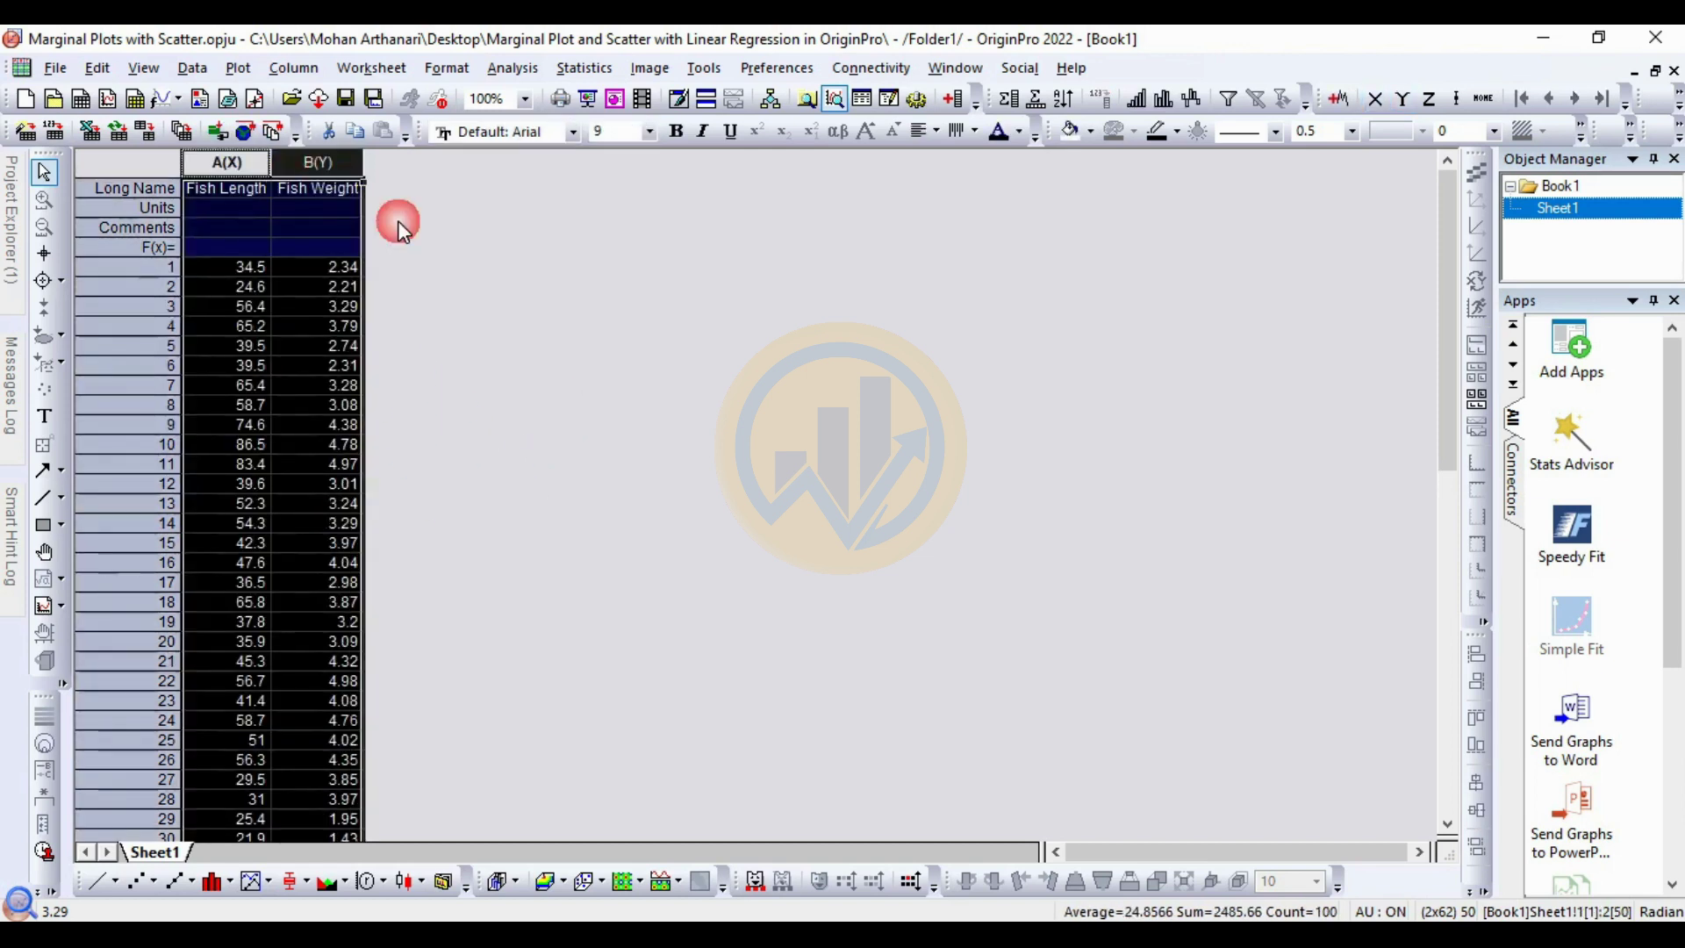
left_click(679, 393)
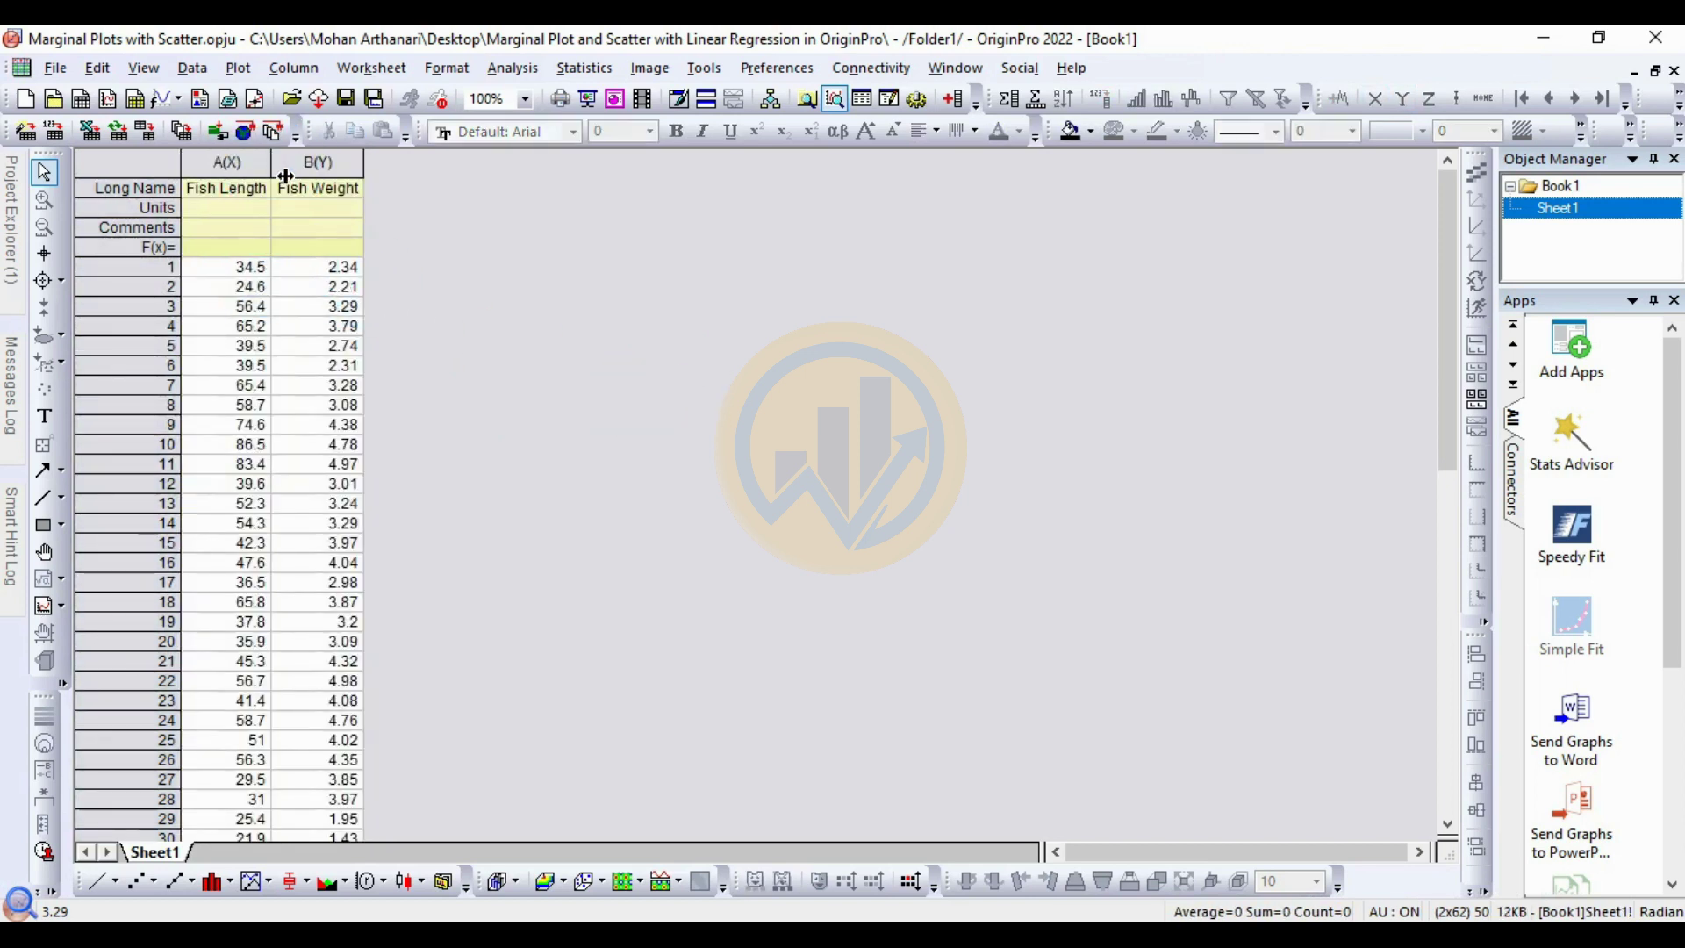
double_click(277, 167)
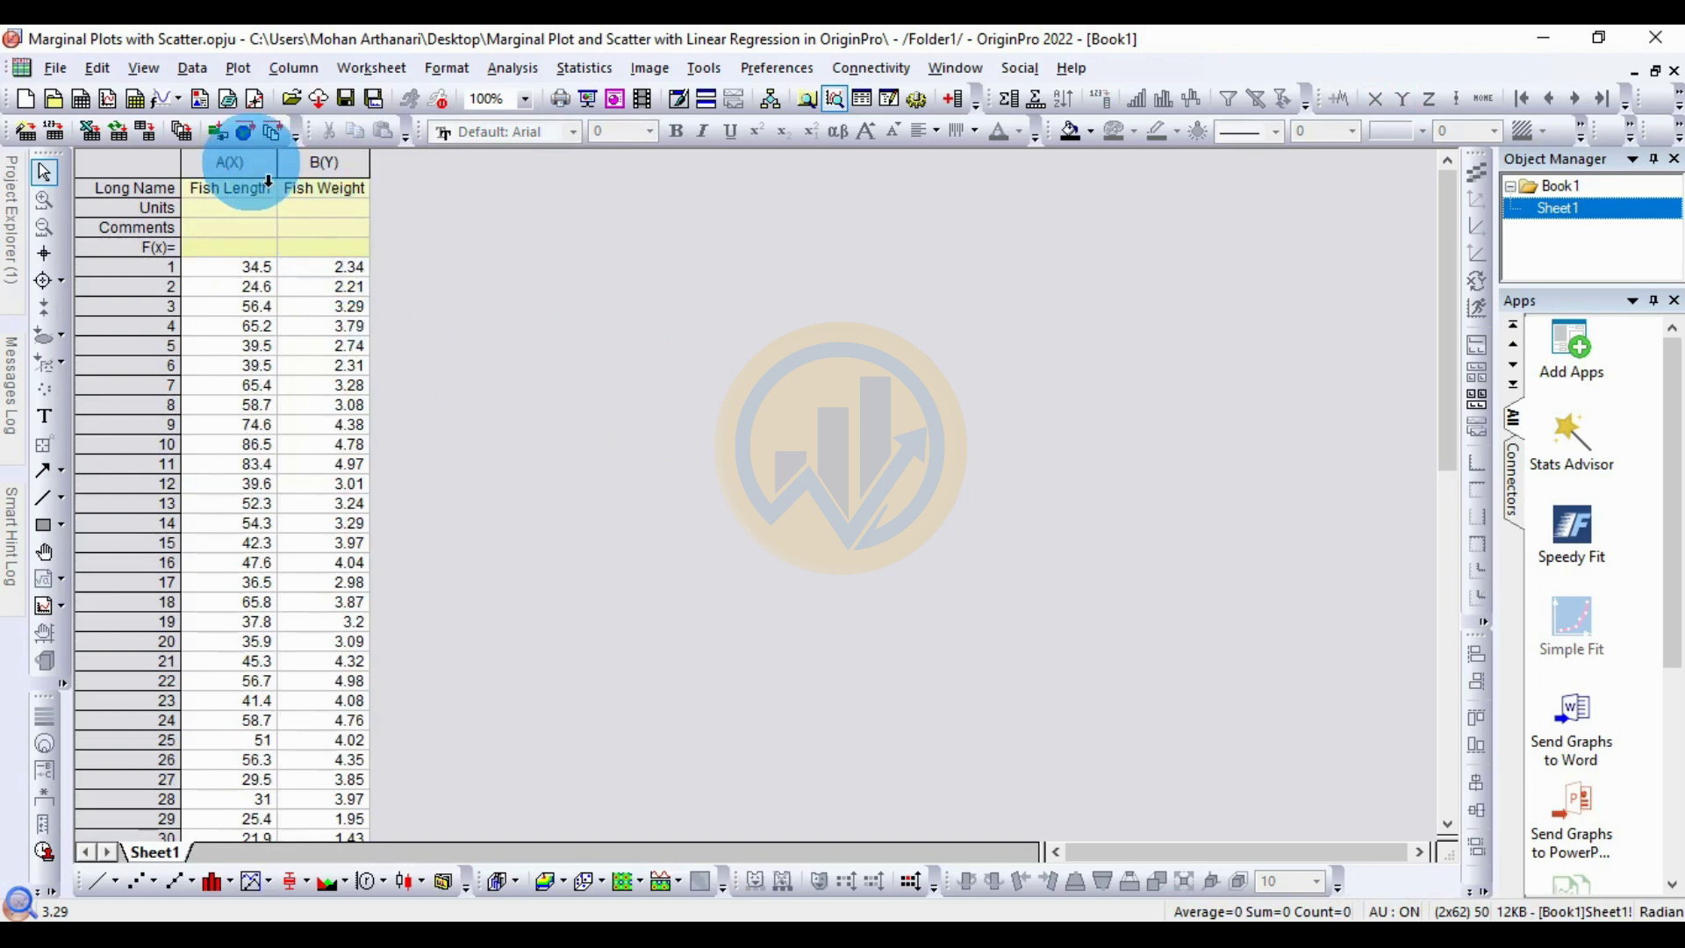
left_click(237, 163)
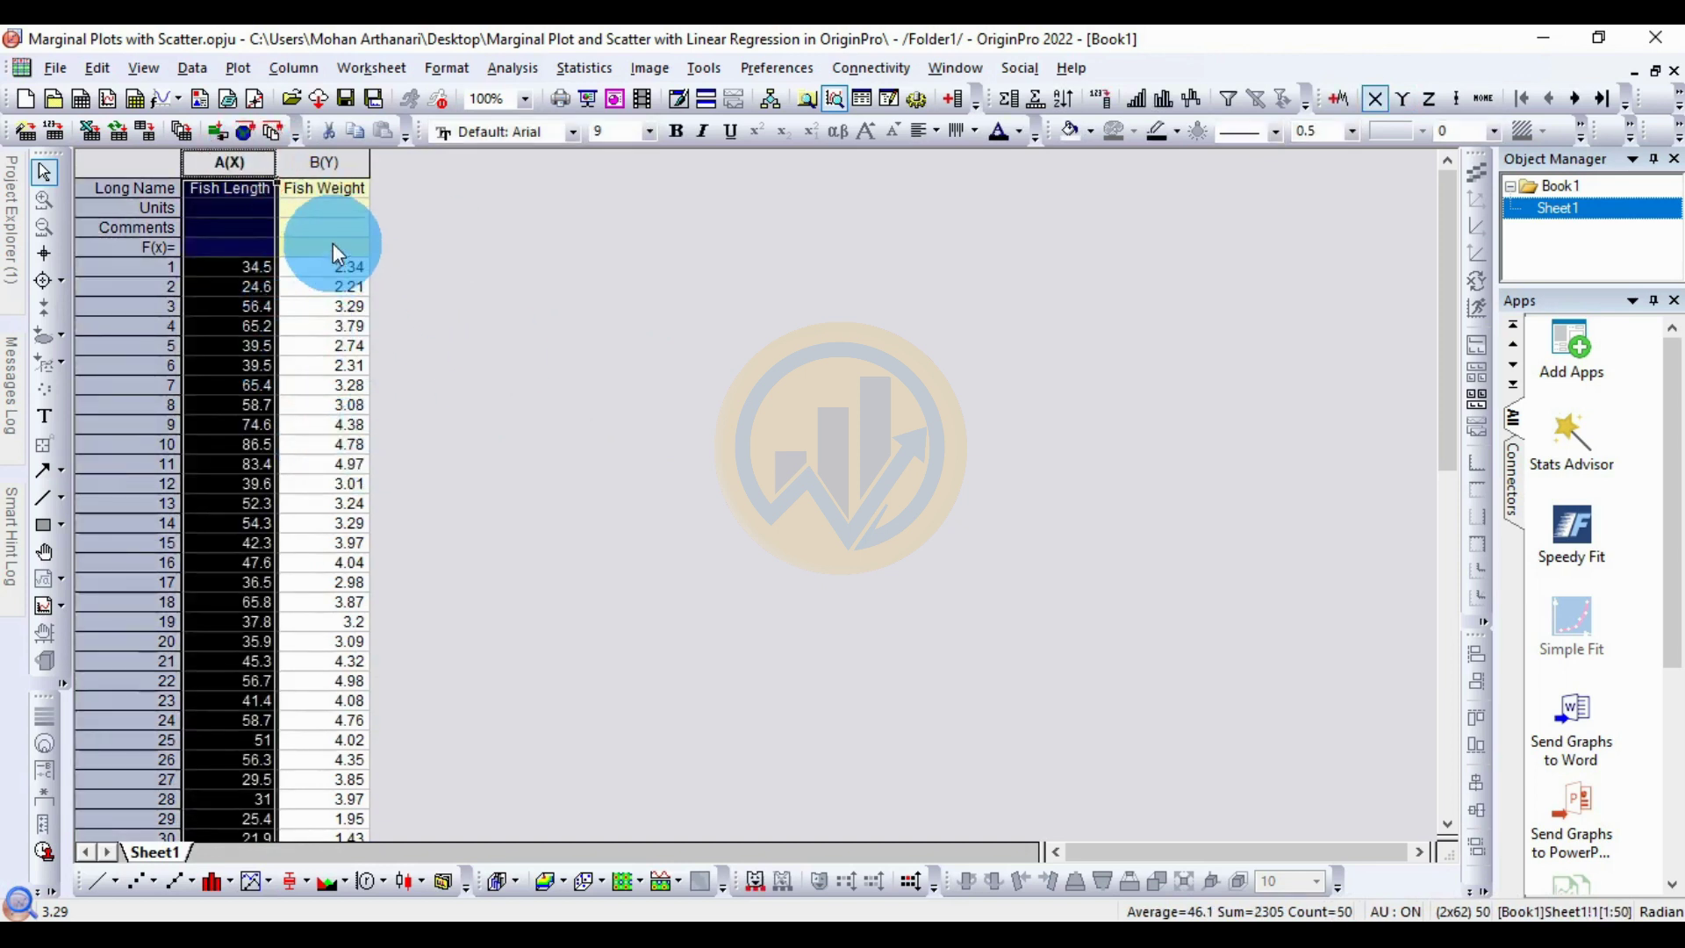
left_click(326, 162)
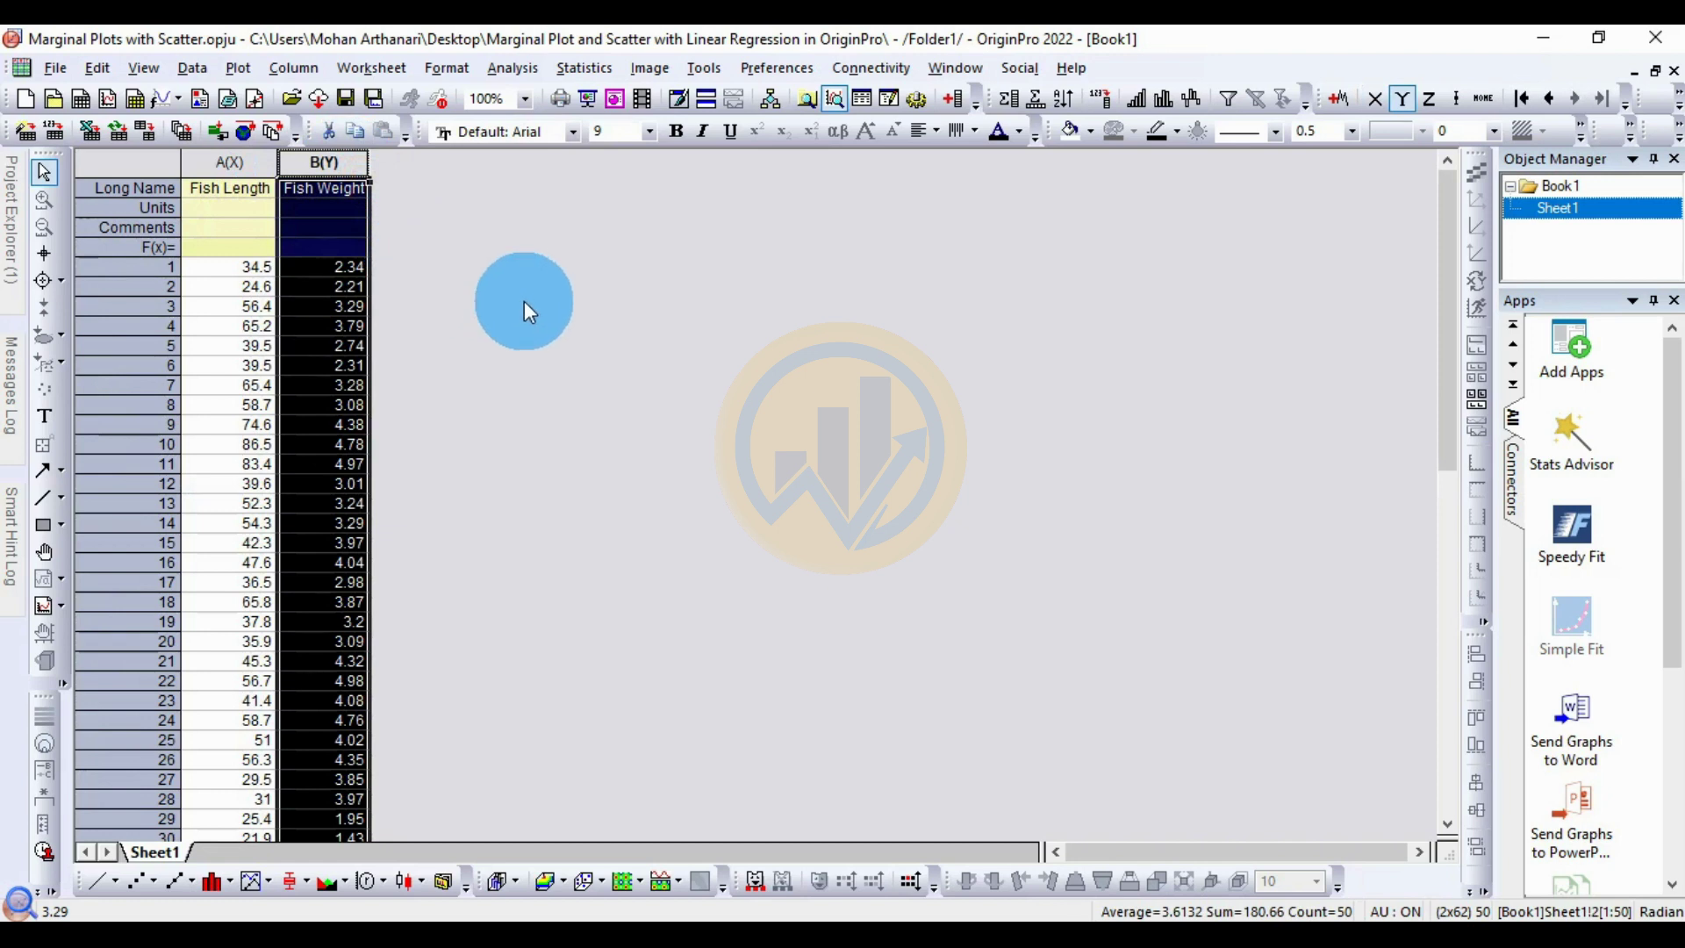
left_click(567, 319)
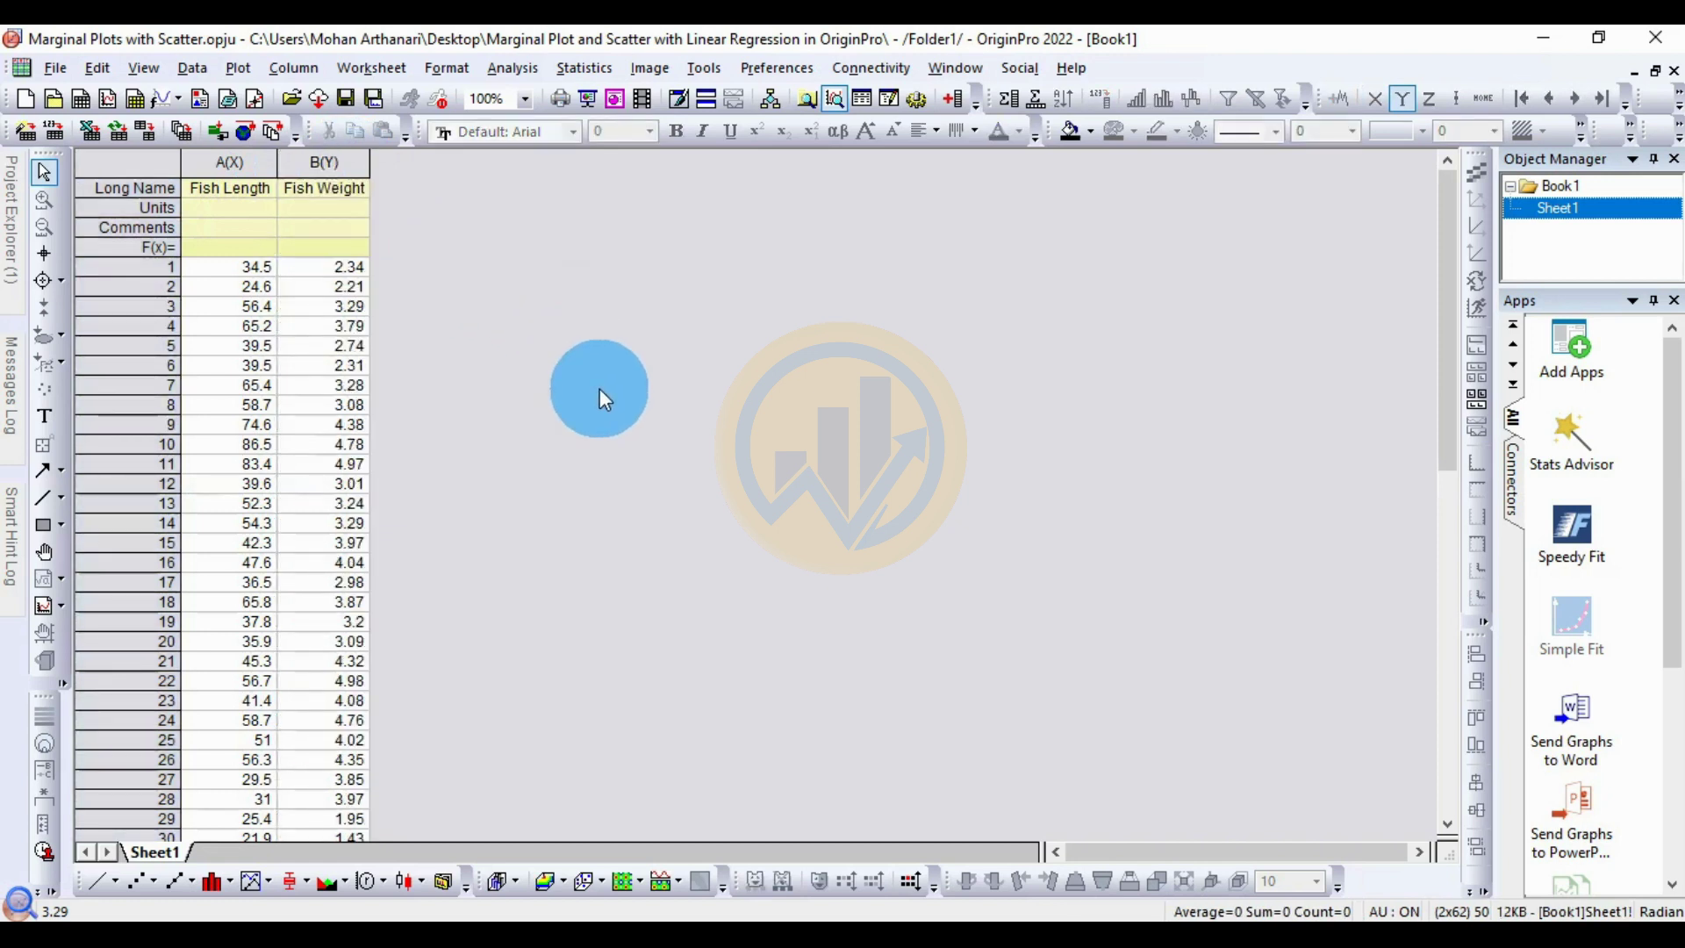
Start a Grouped Marginal plot with the Fish Length and Fish Weight columns as its input range
left_click(237, 70)
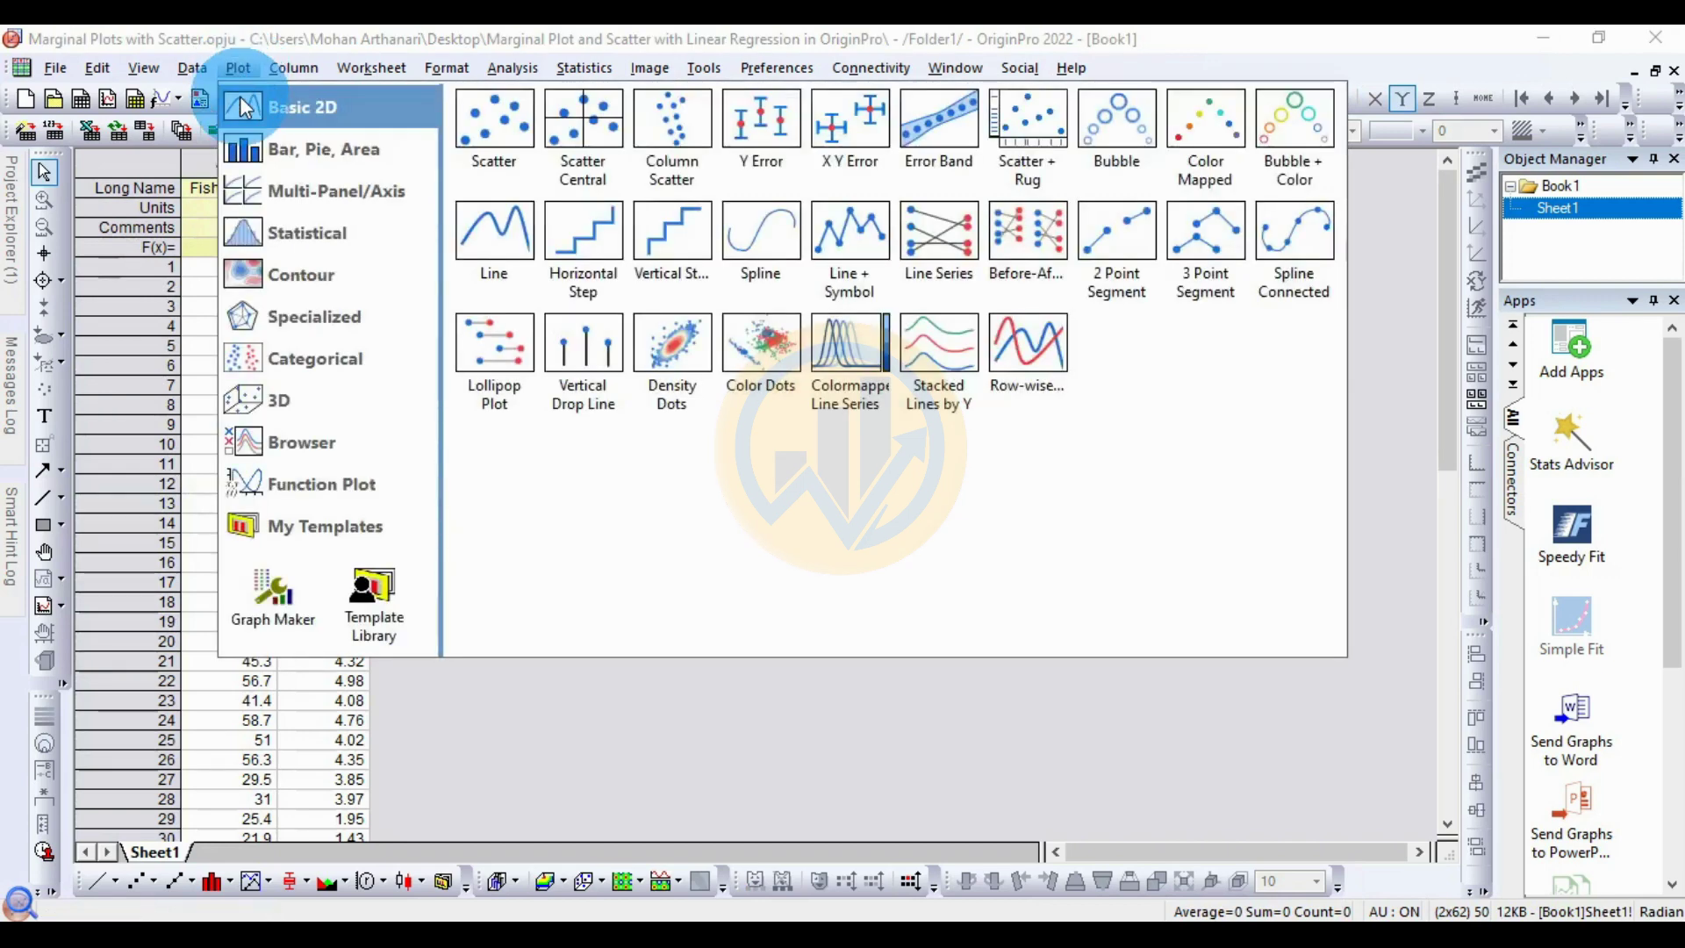
left_click(267, 223)
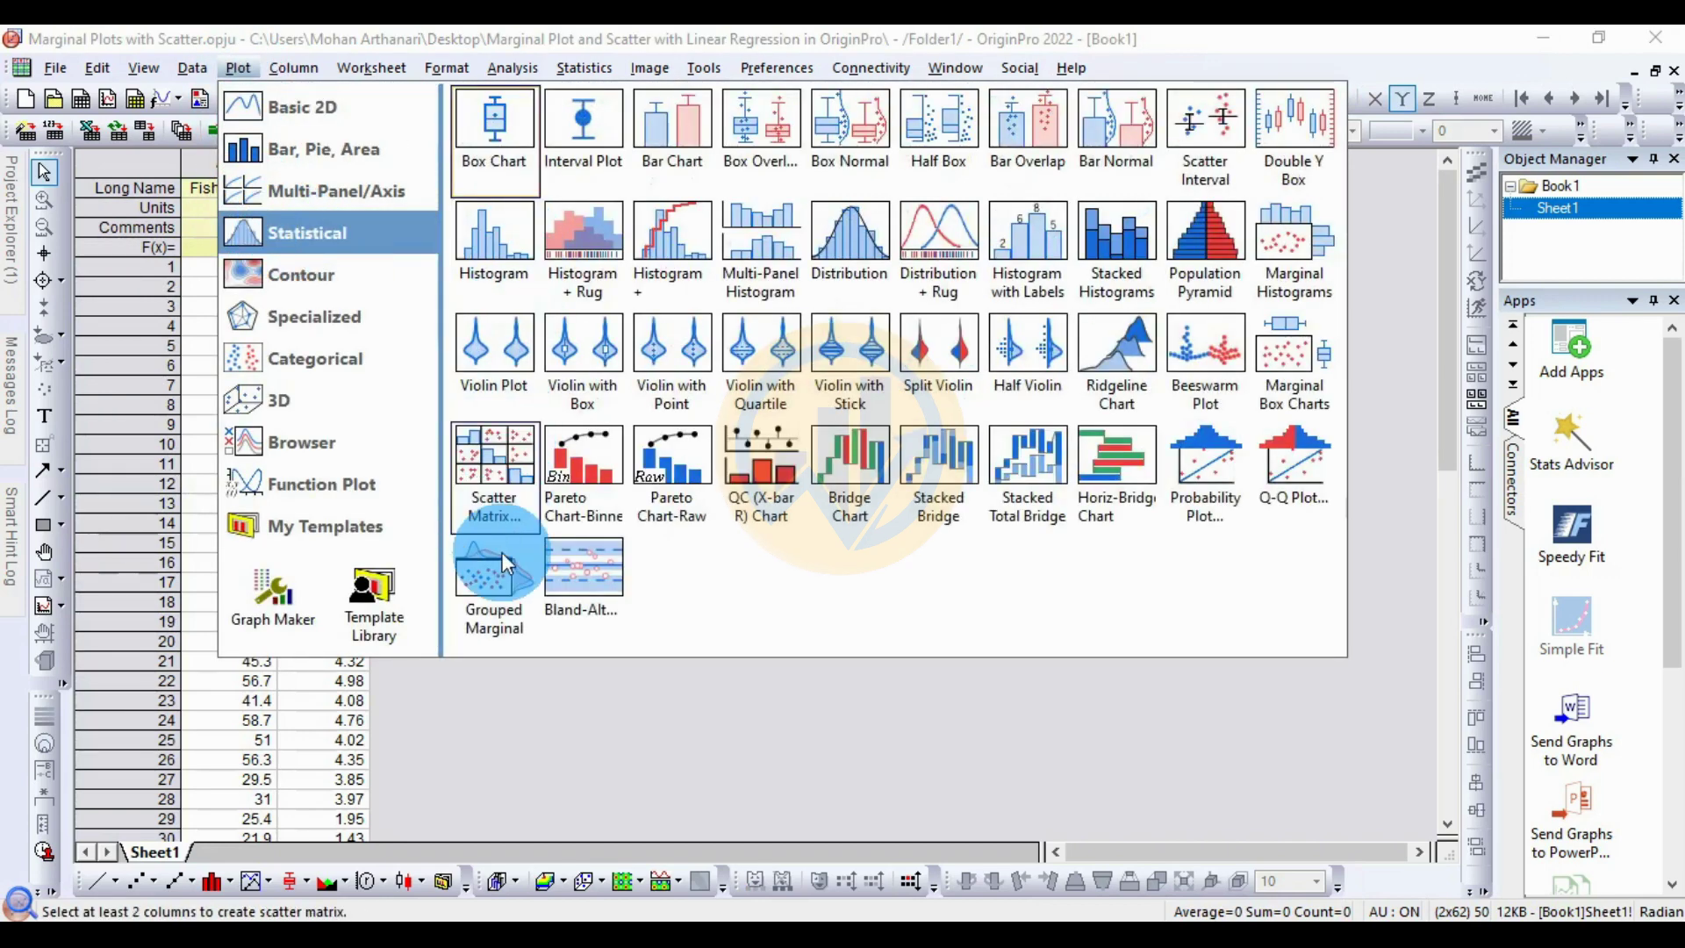
left_click(509, 588)
left_click(508, 586)
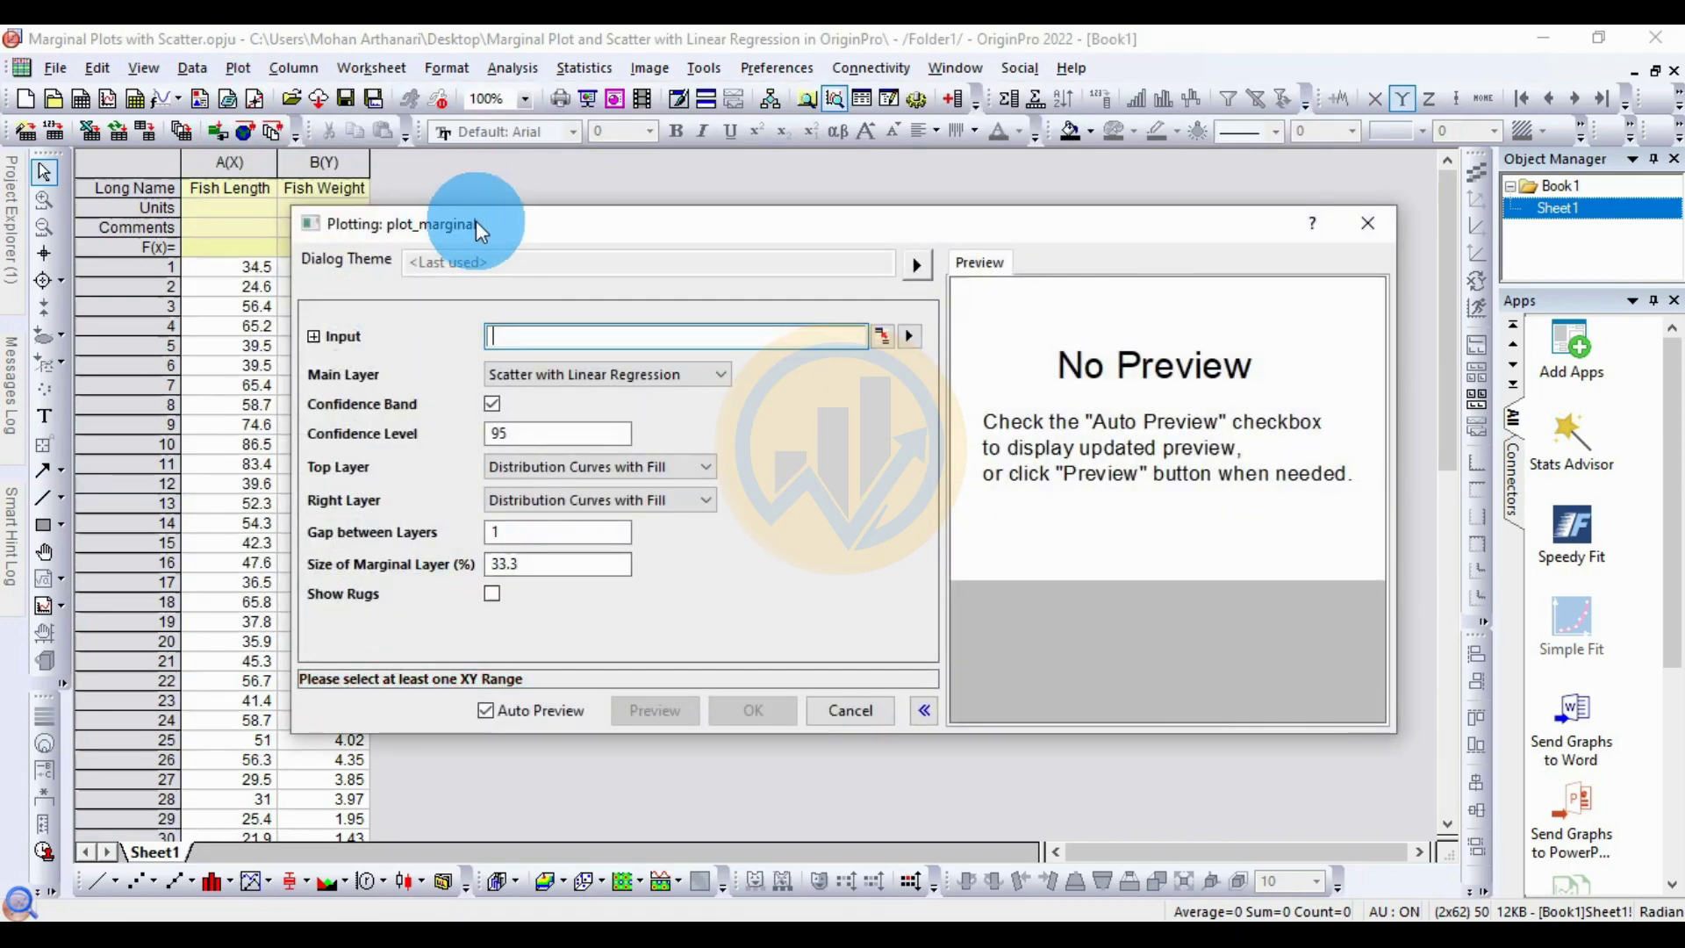
left_click_drag(518, 243, 632, 235)
left_click(558, 226)
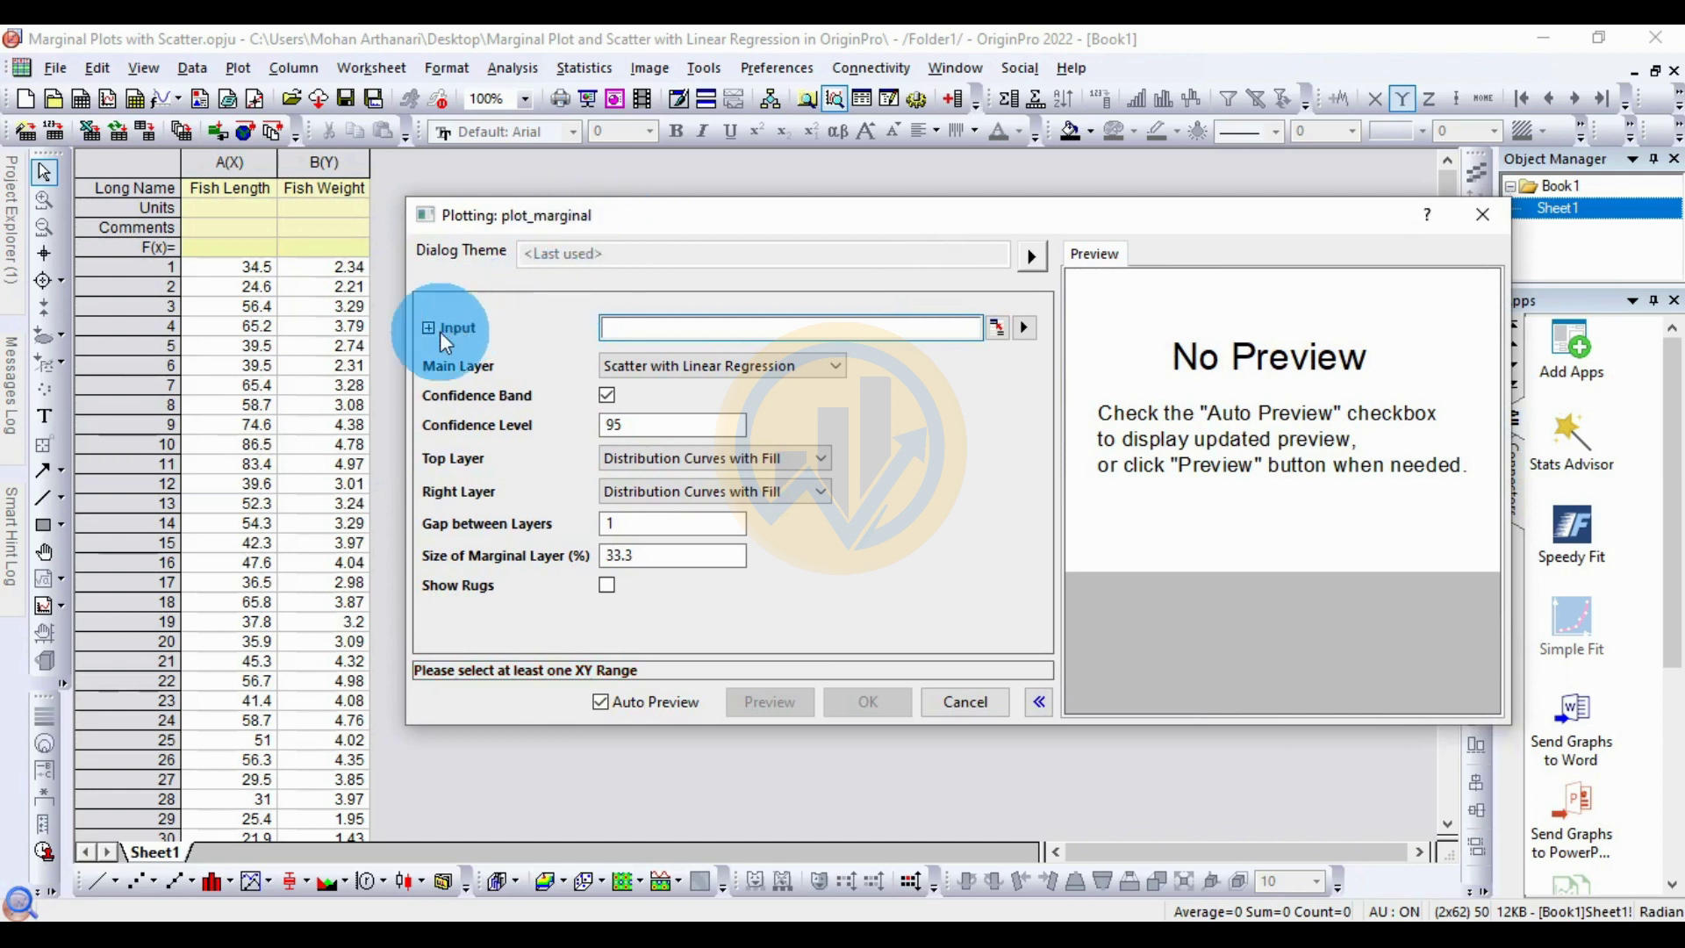
left_click(1003, 327)
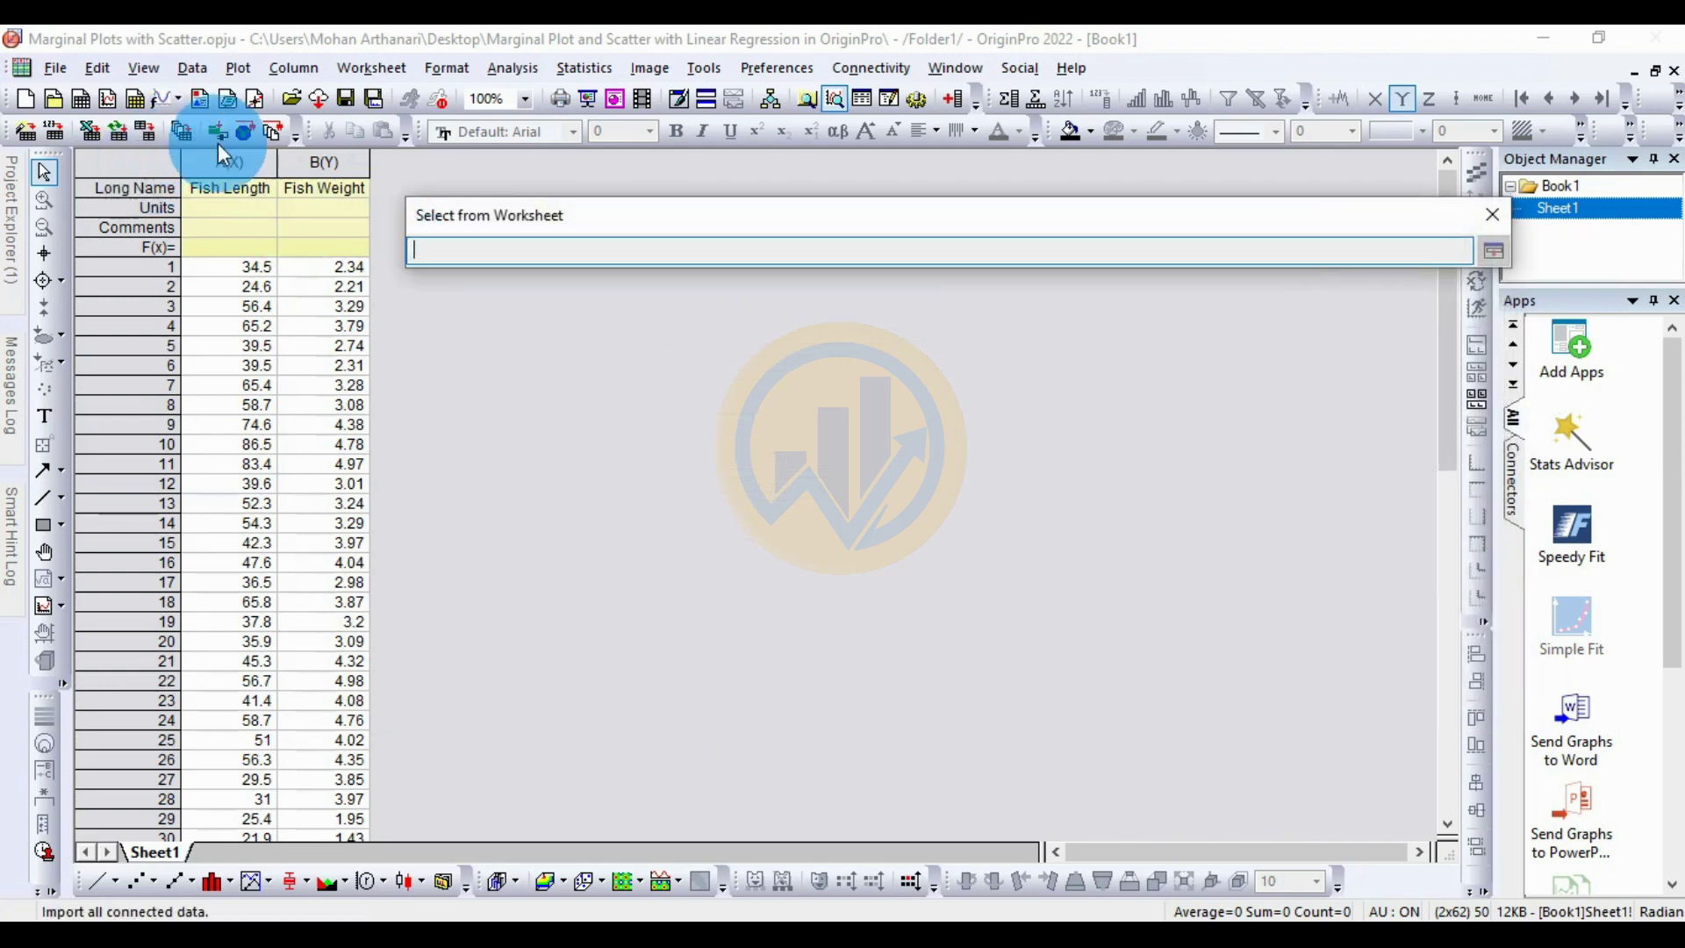
left_click_drag(261, 176, 324, 167)
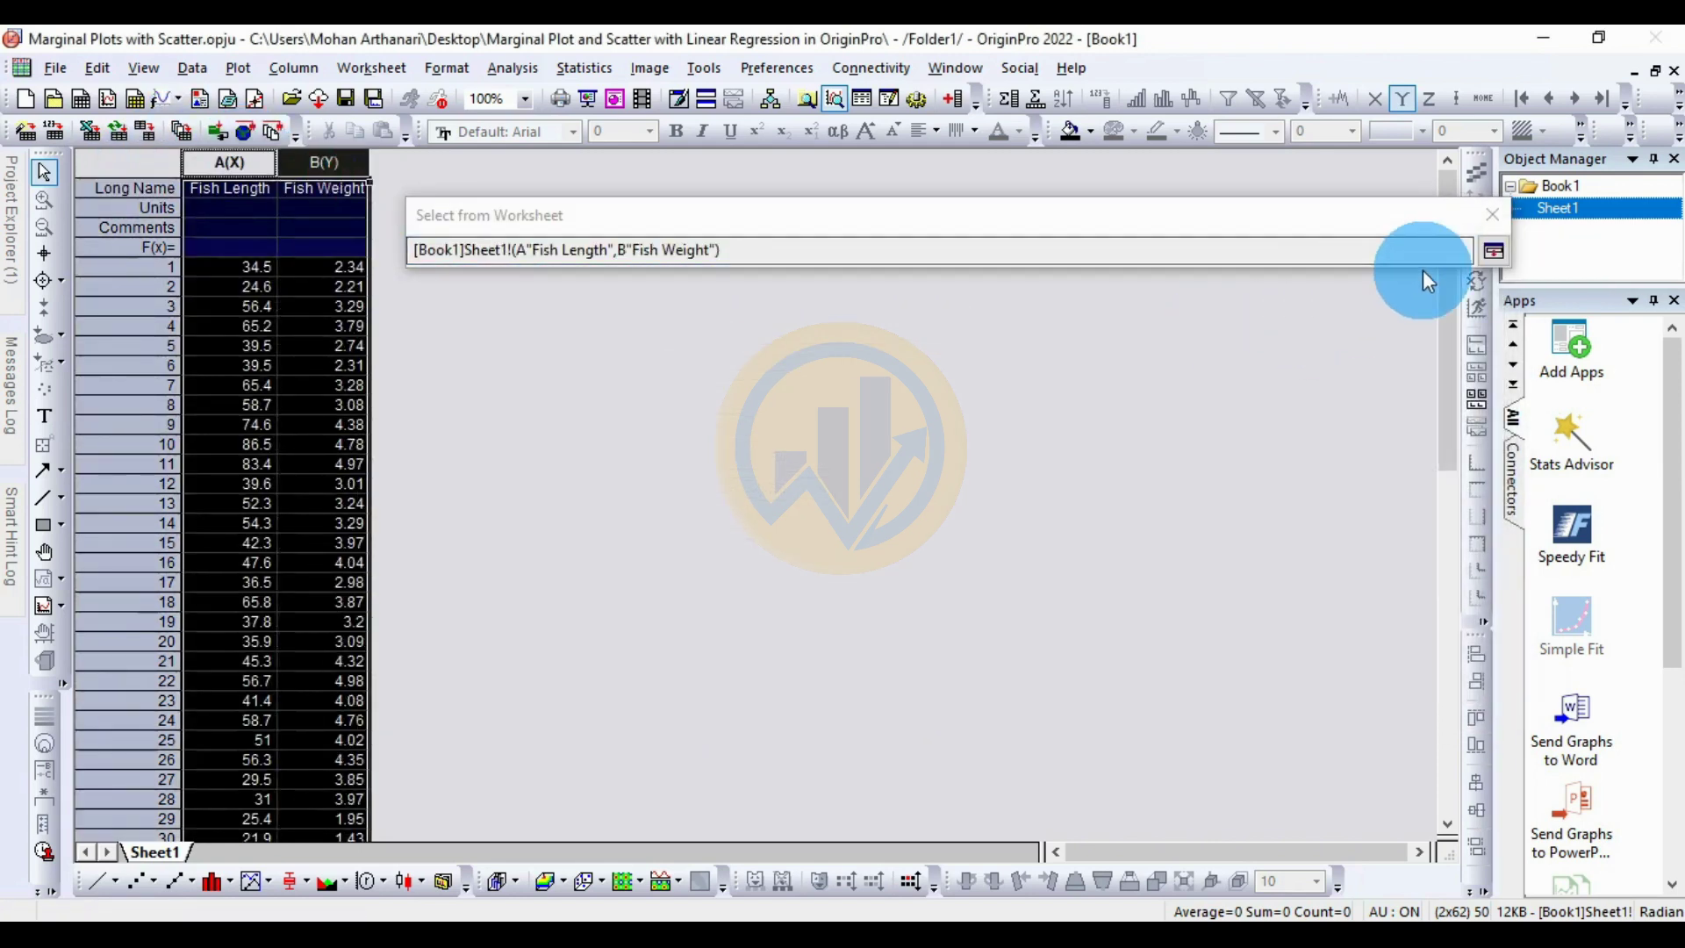
left_click(1493, 254)
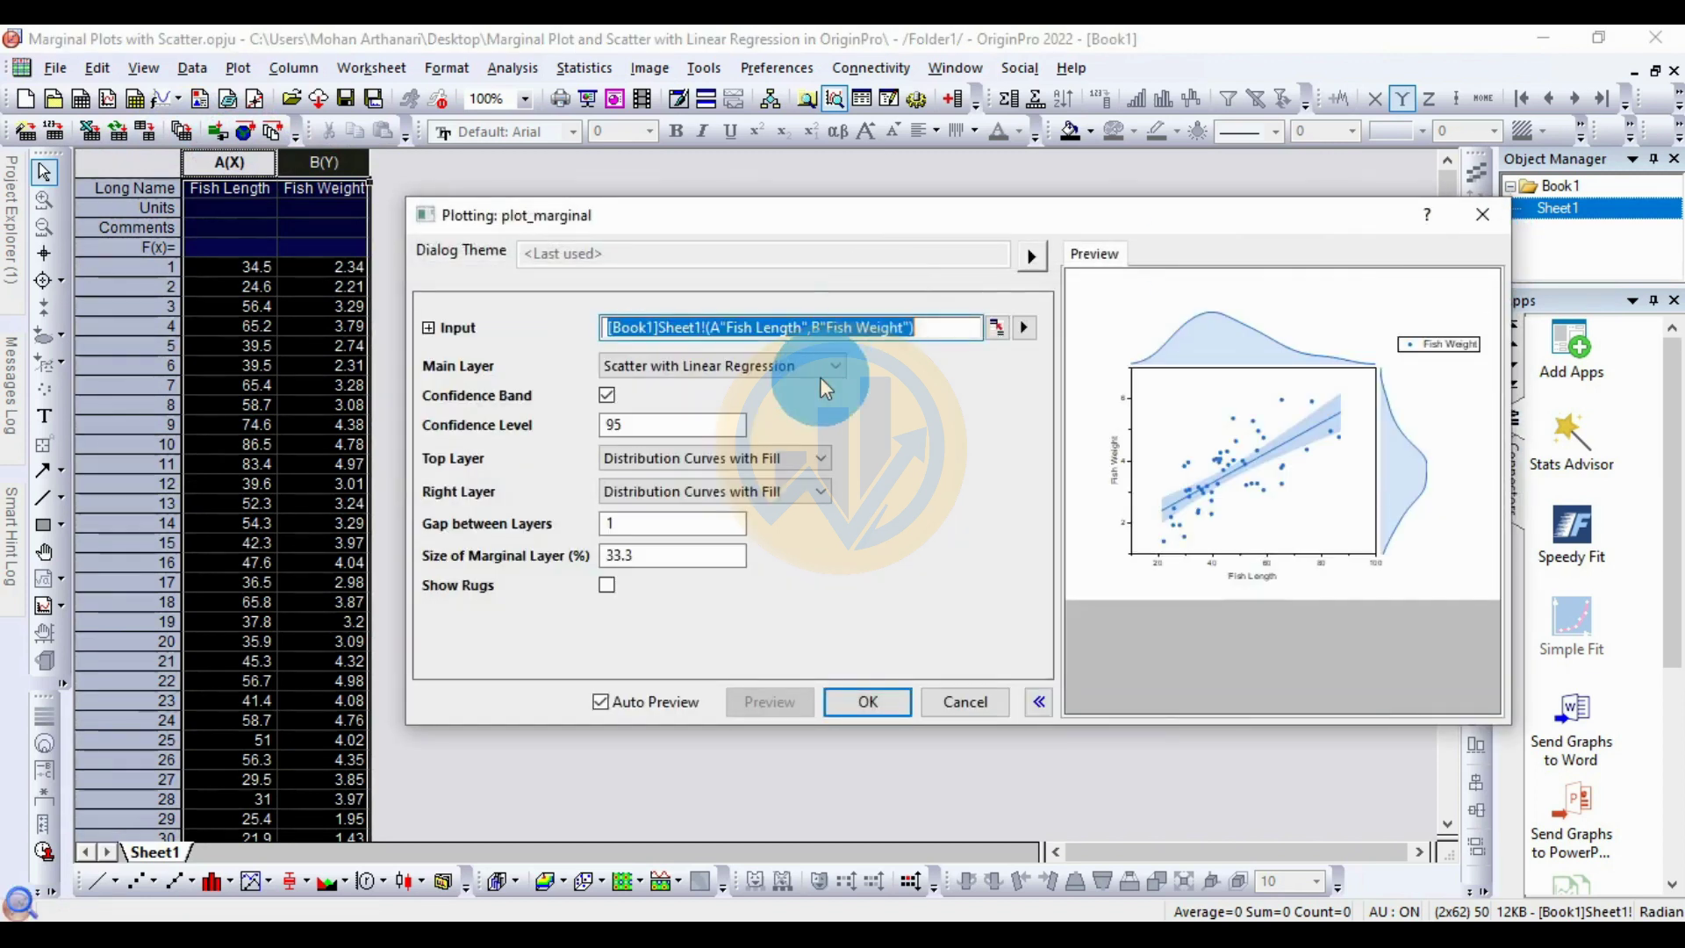
Create the plot with Scatter with Linear Regression as main layer, confidence level 95, layer gap 1 and marginal layer size 33.3%
left_click(471, 376)
left_click(704, 365)
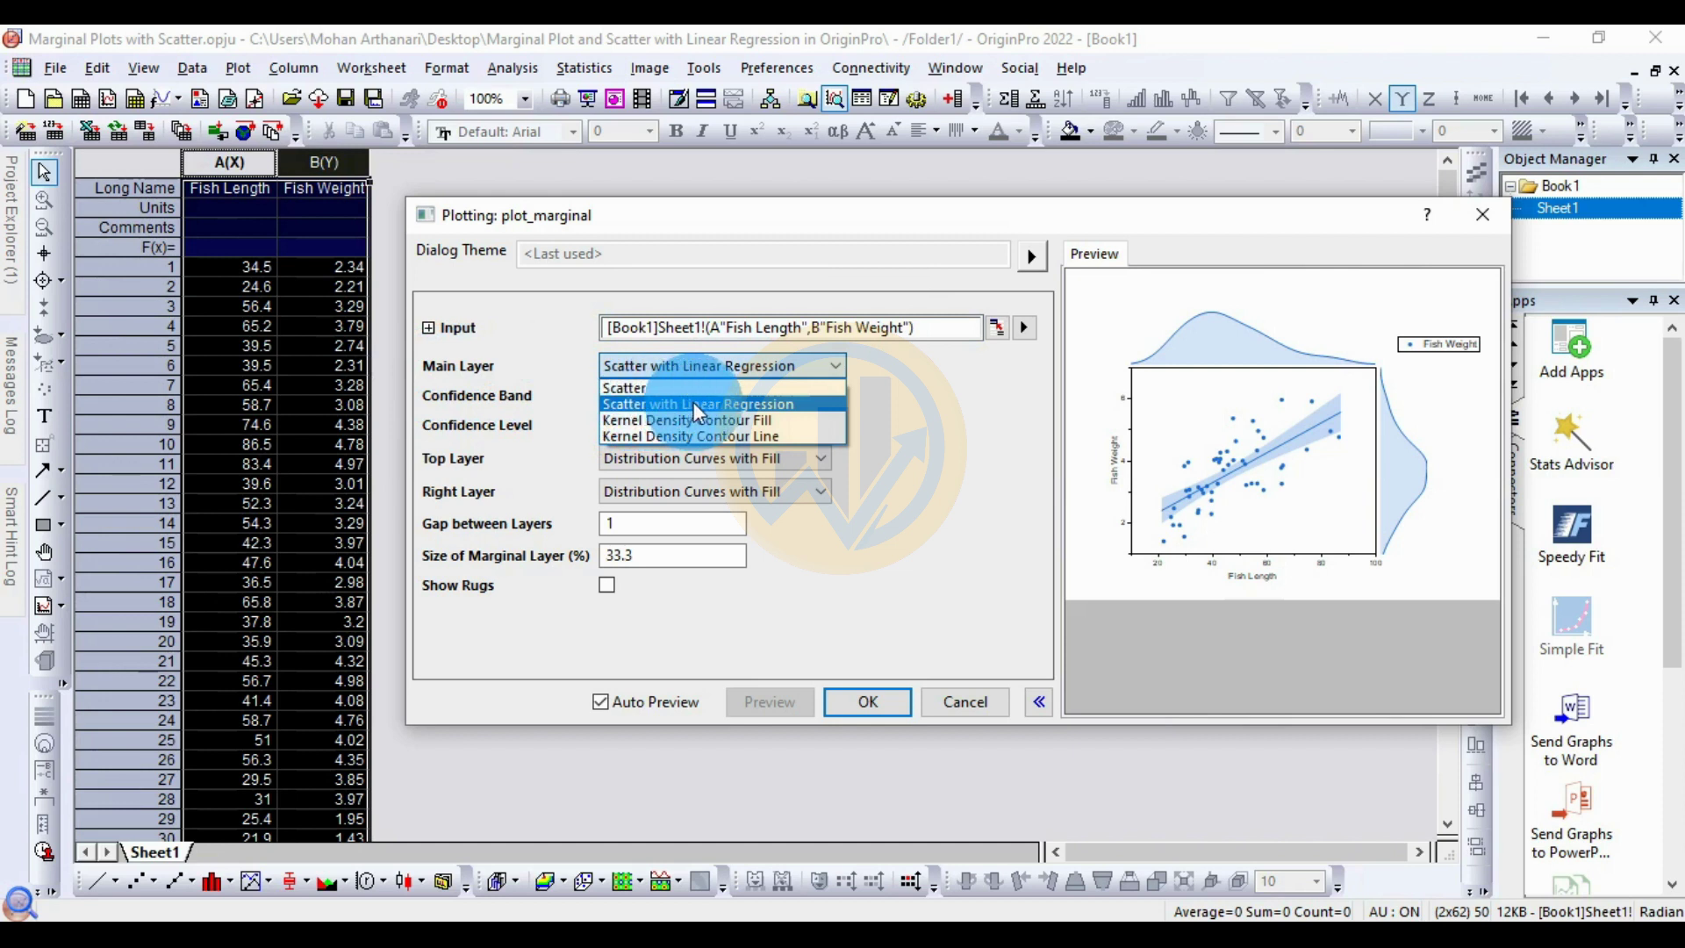
left_click(800, 403)
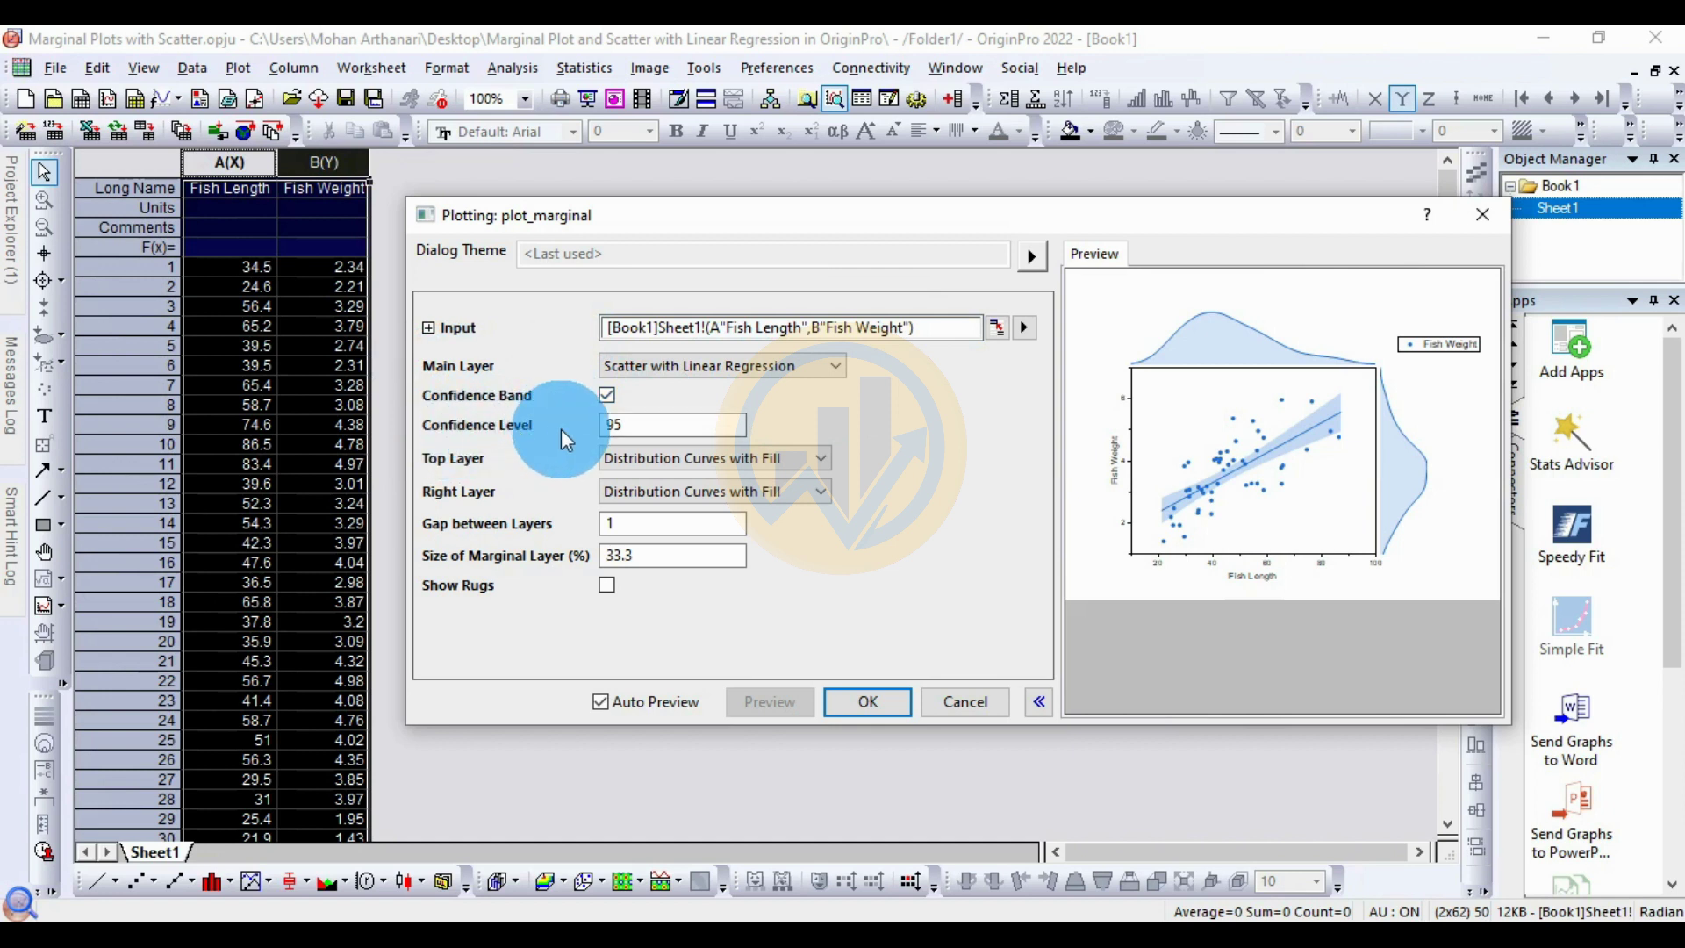
double_click(633, 434)
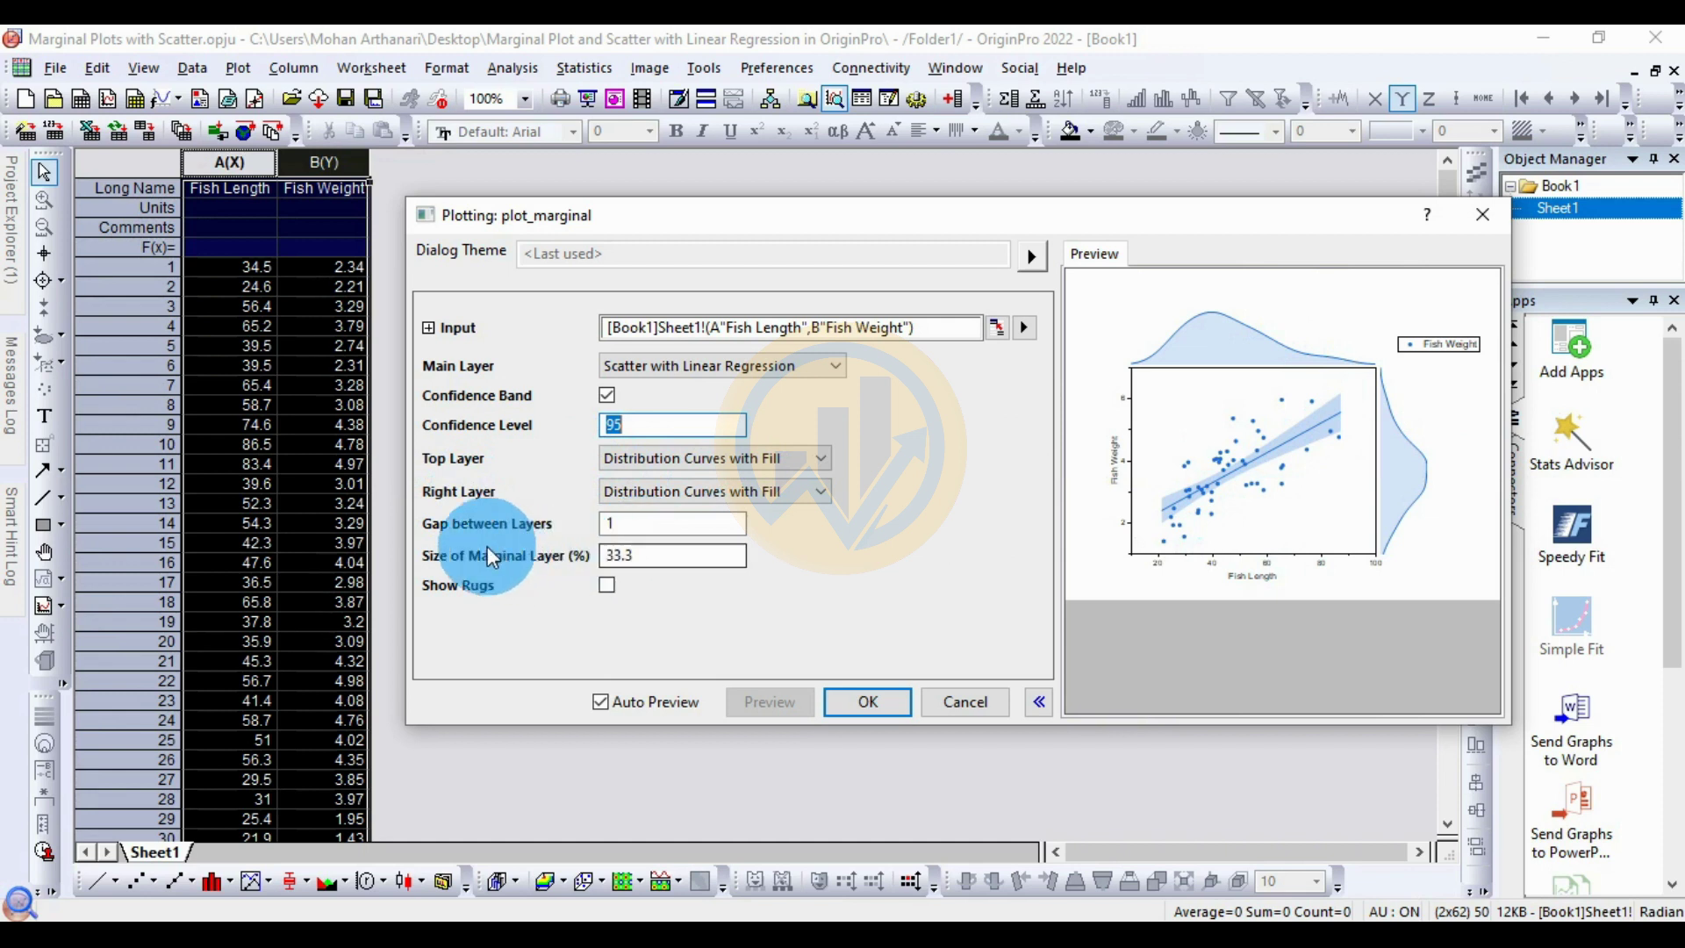
left_click(641, 524)
left_click(462, 562)
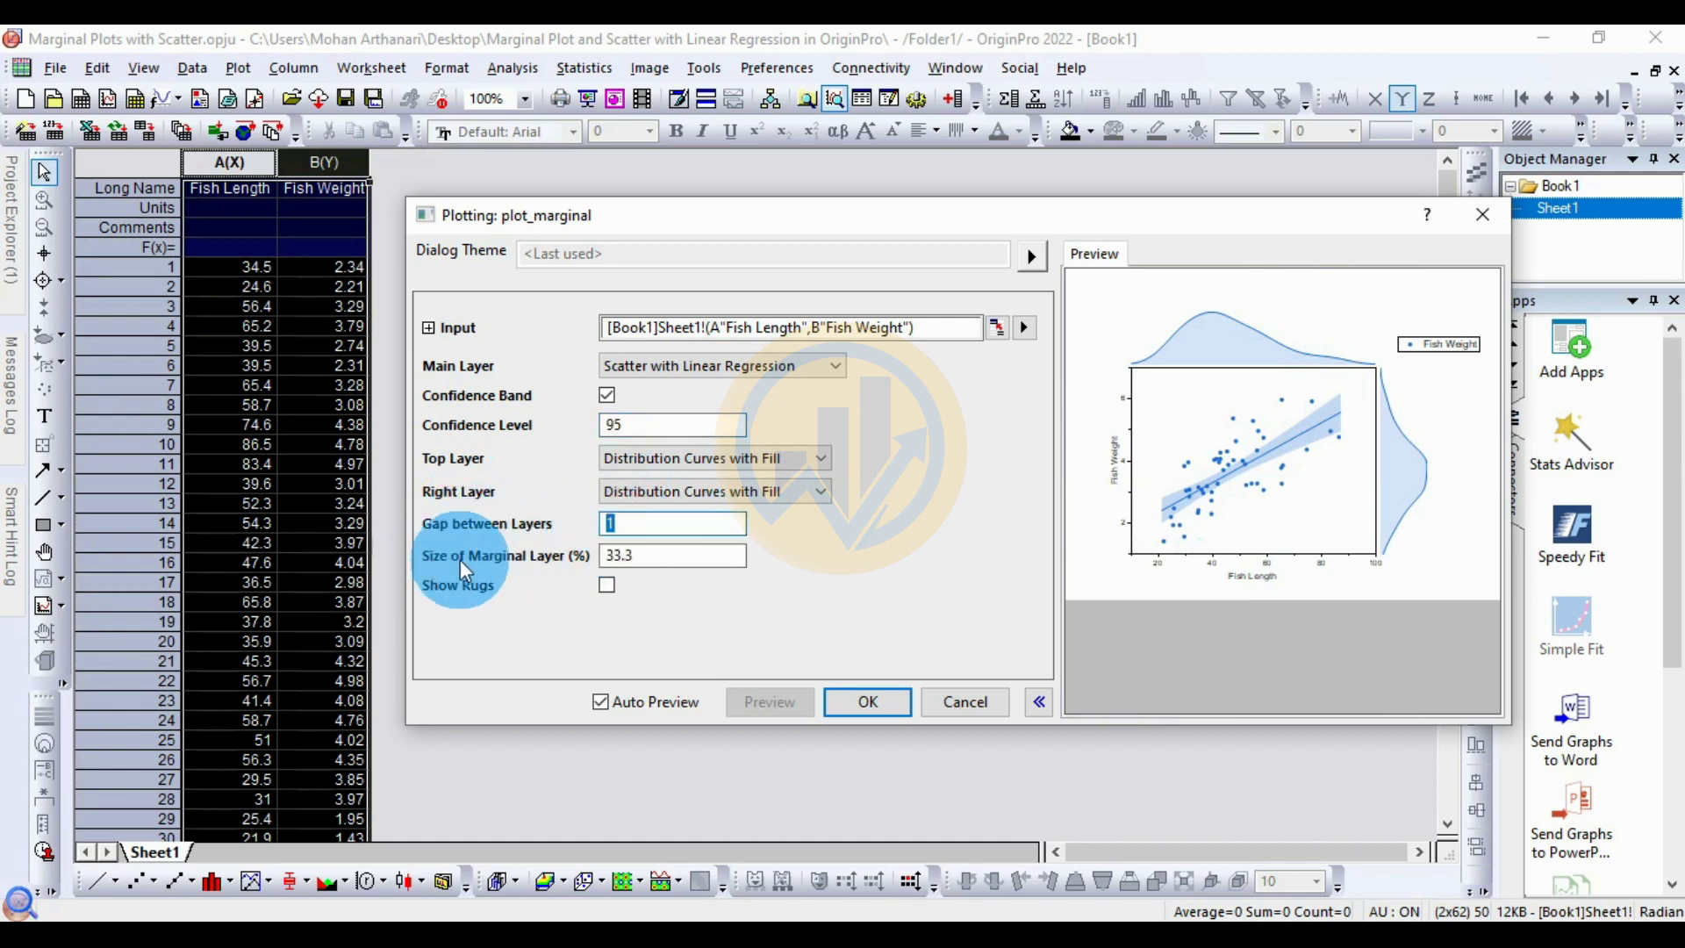
left_click(660, 557)
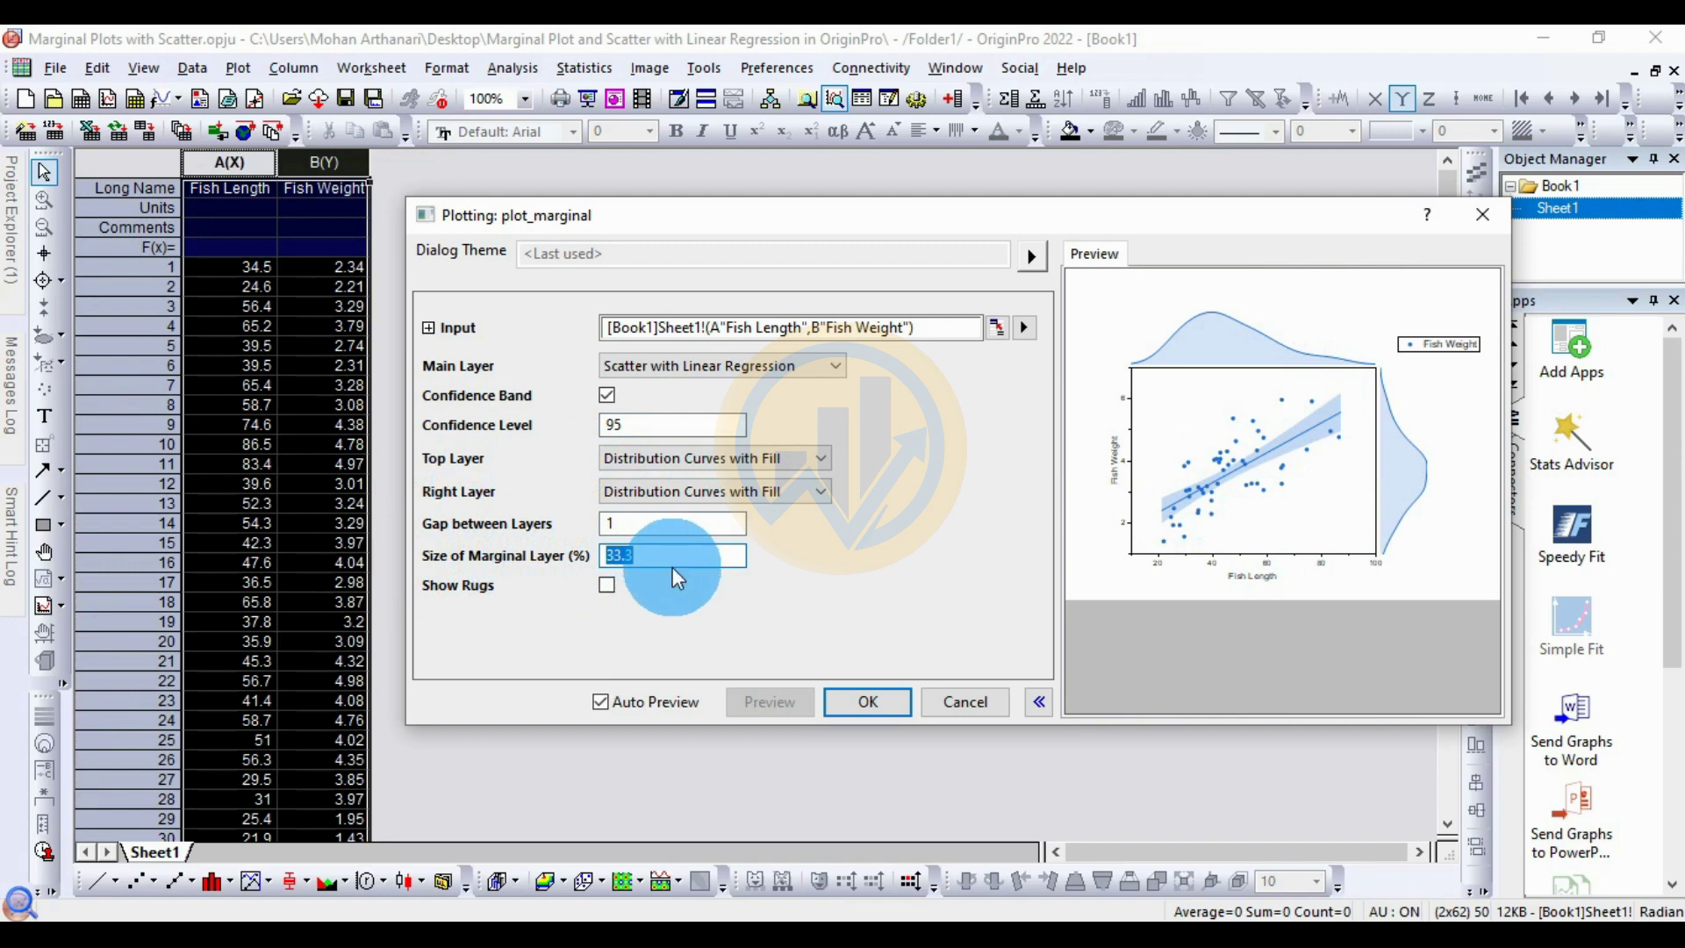
left_click(891, 698)
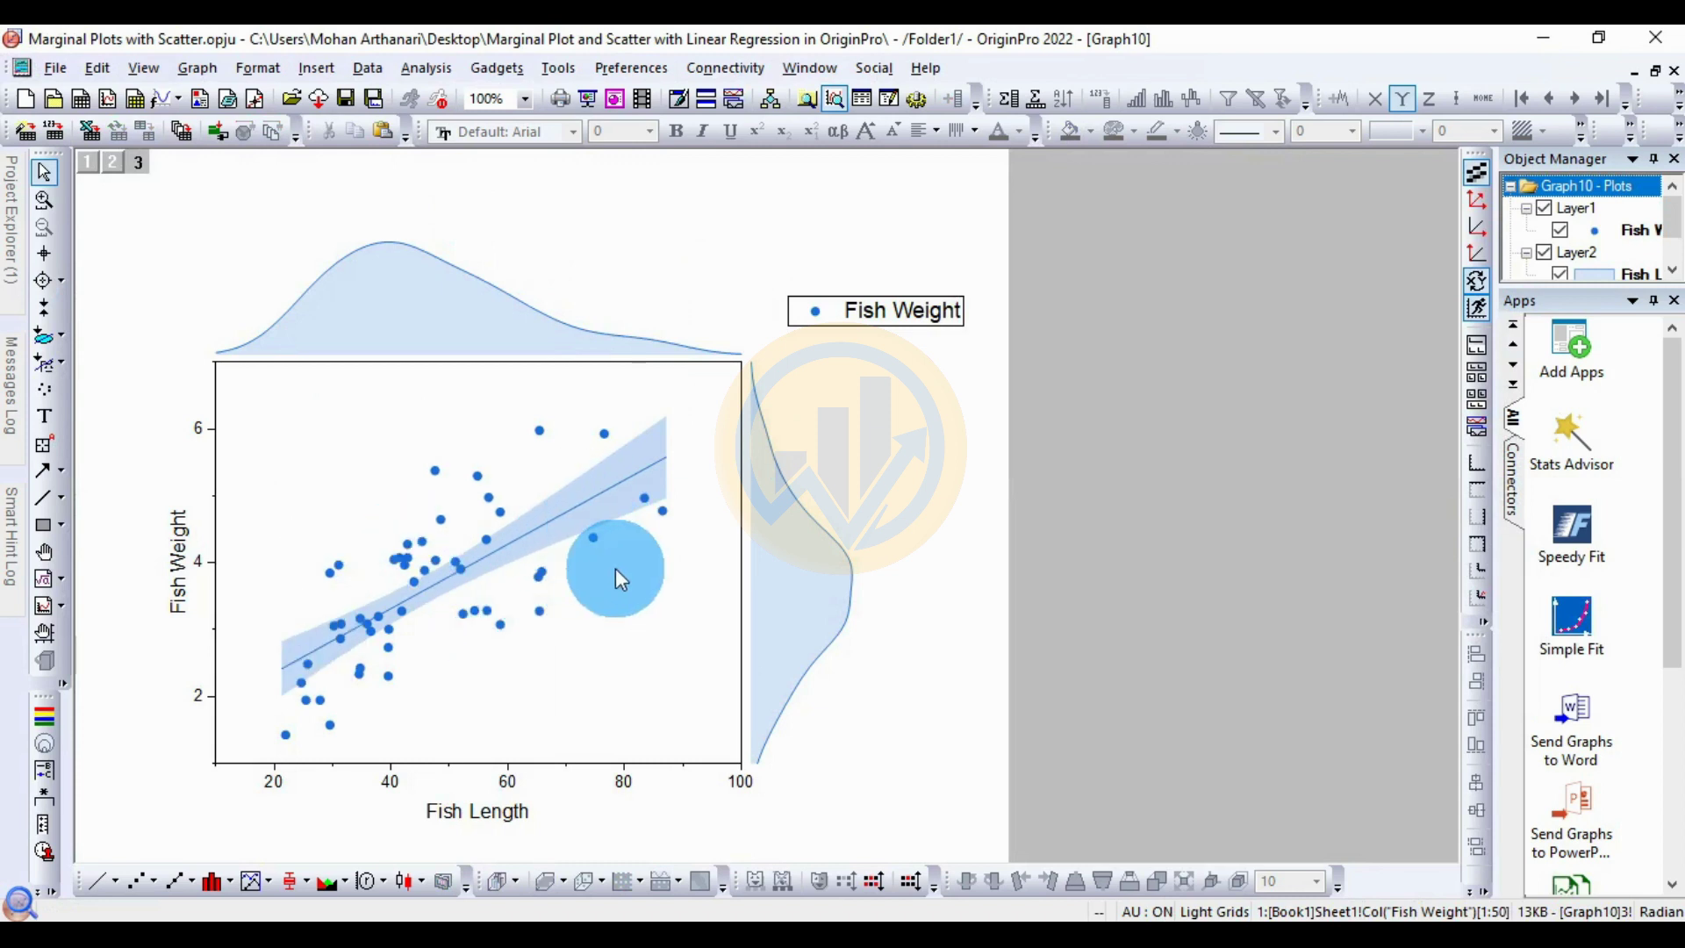
Move the Fish Weight legend into the upper-right corner of the scatter plot frame
left_click(931, 320)
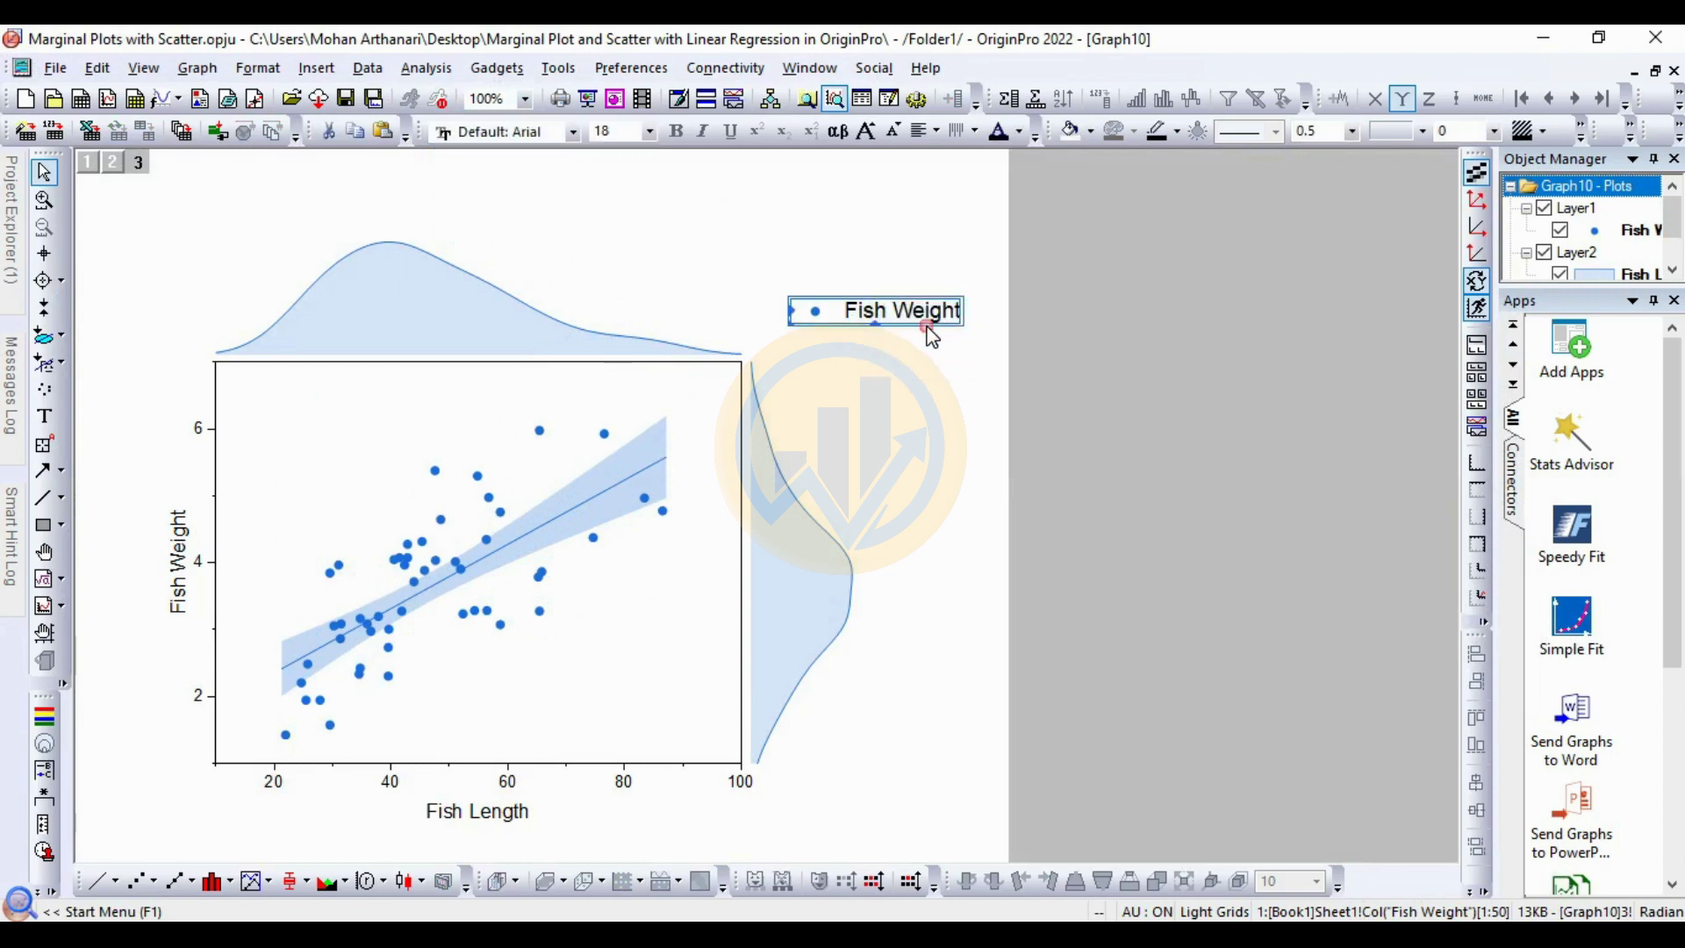
left_click_drag(931, 319, 703, 380)
left_click(900, 430)
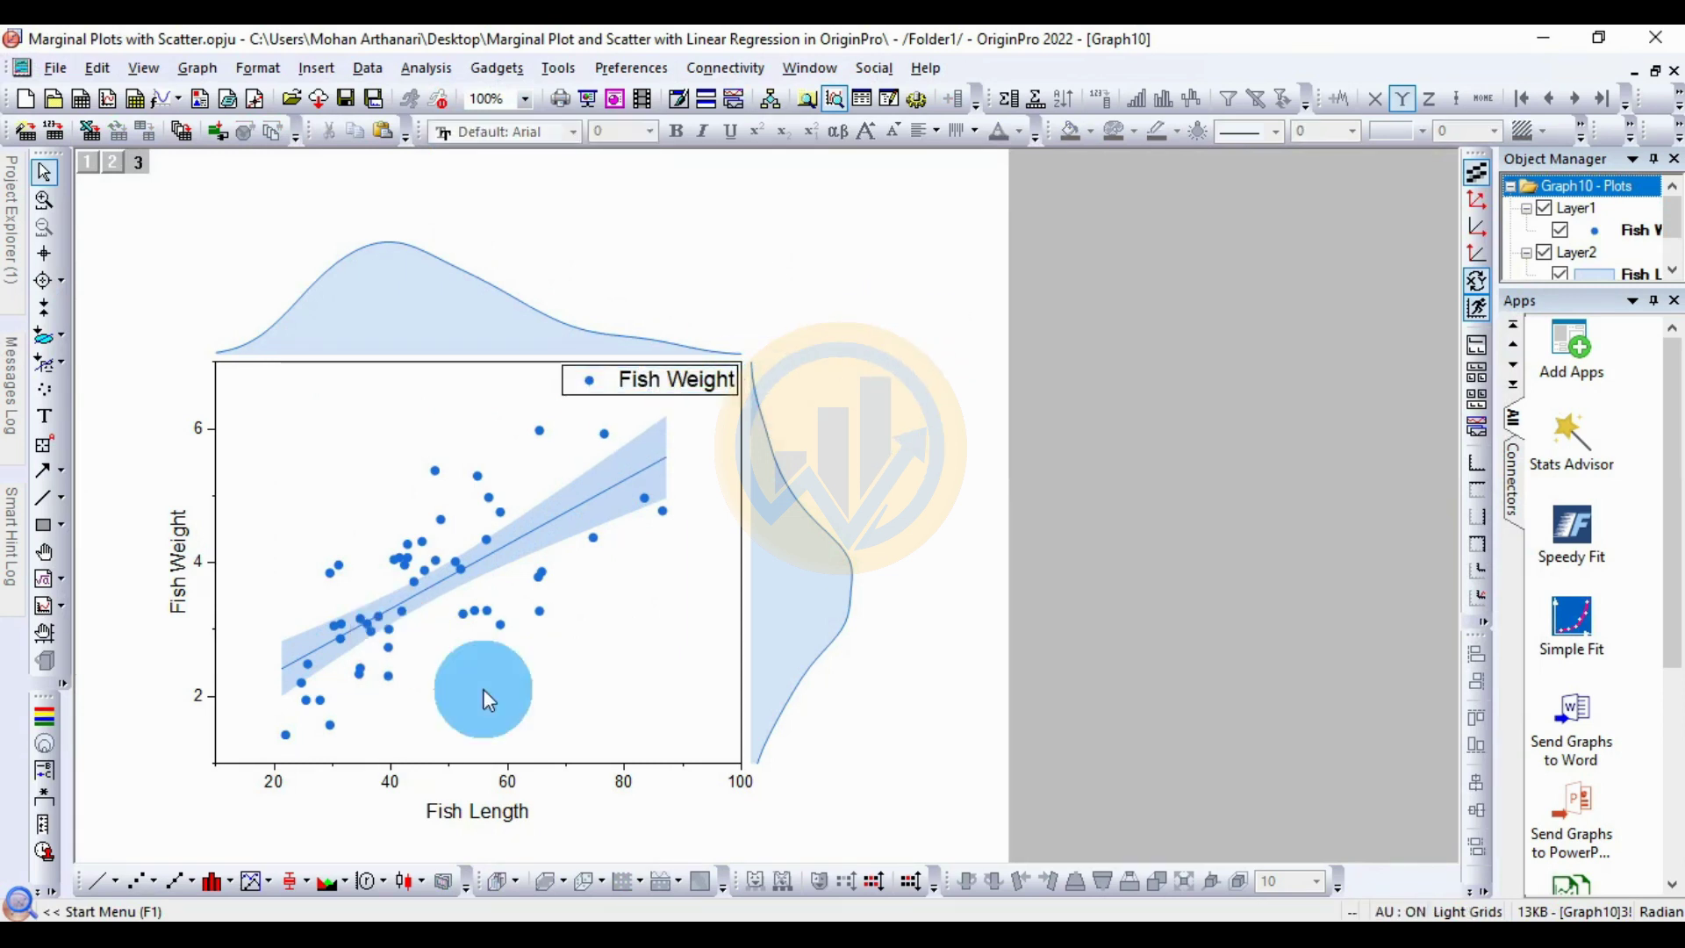
Set the scatter points to solid circle symbols with a size of 12 and apply the change
double_click(500, 518)
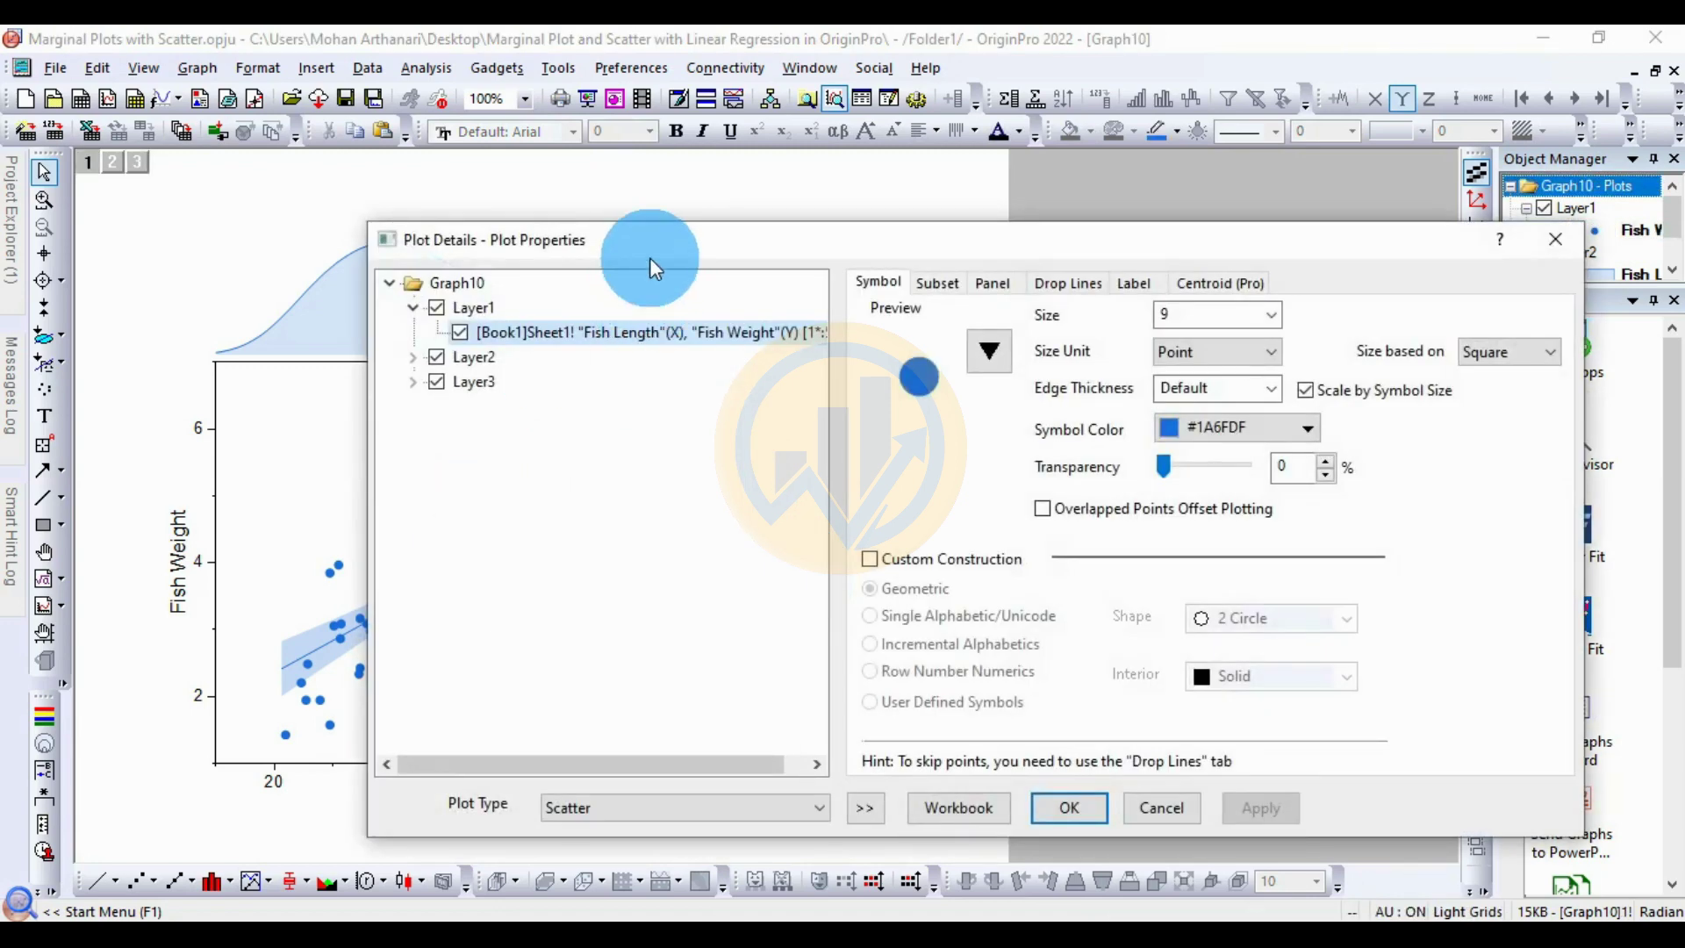
left_click_drag(650, 259, 608, 207)
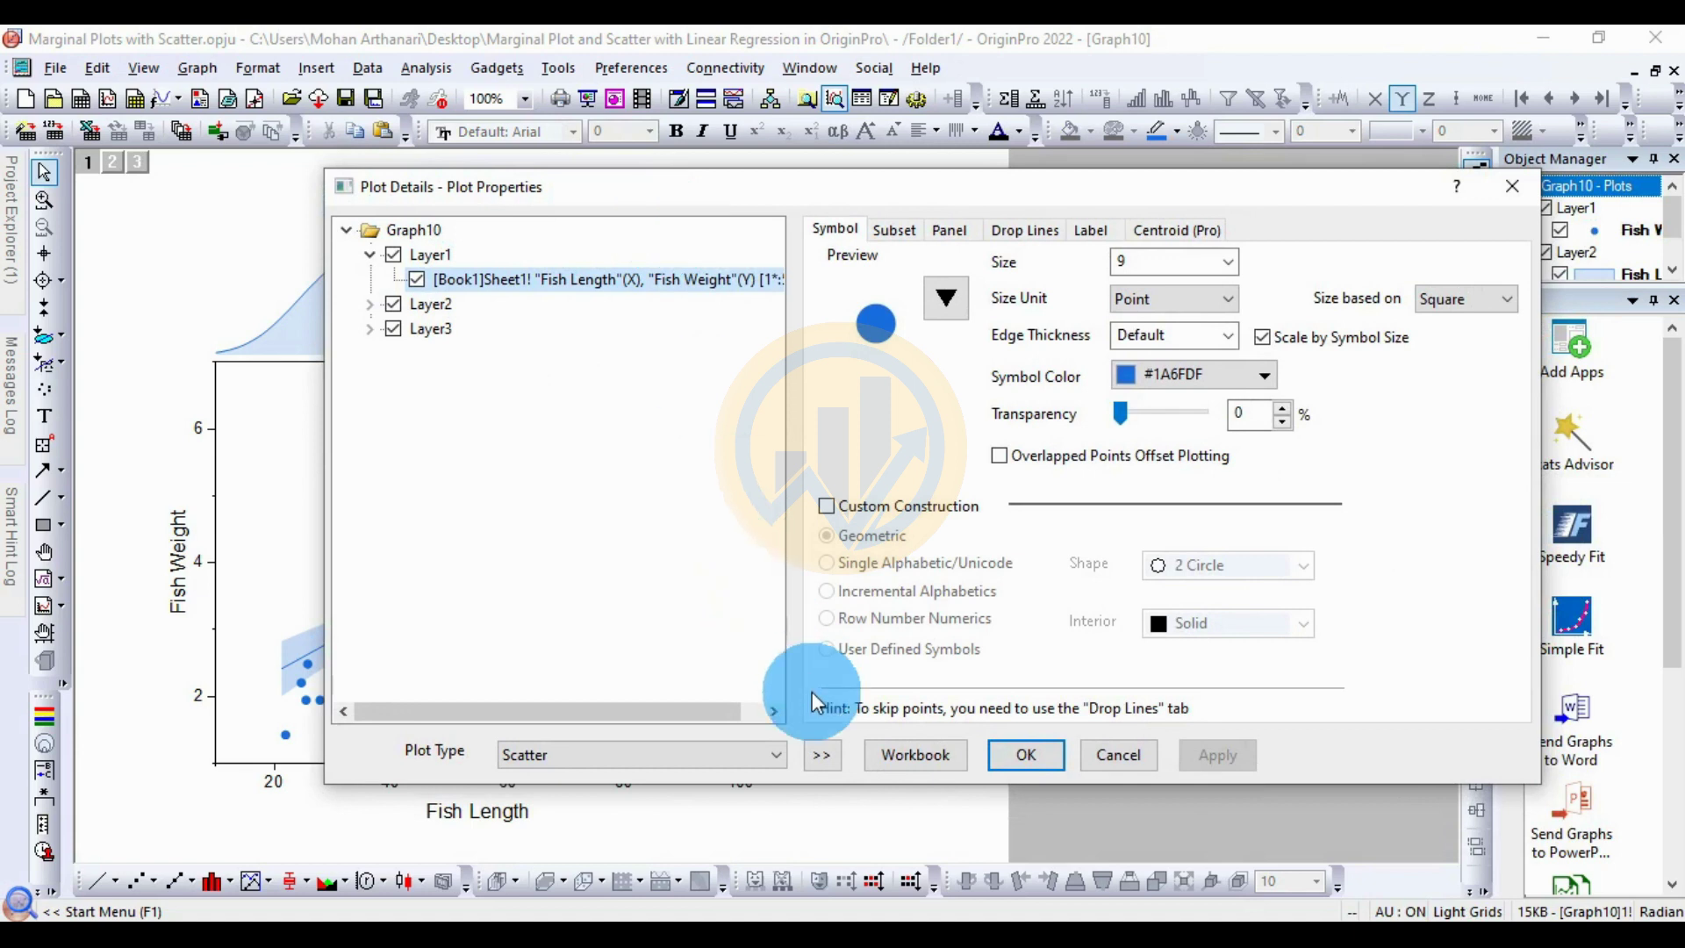
left_click(830, 762)
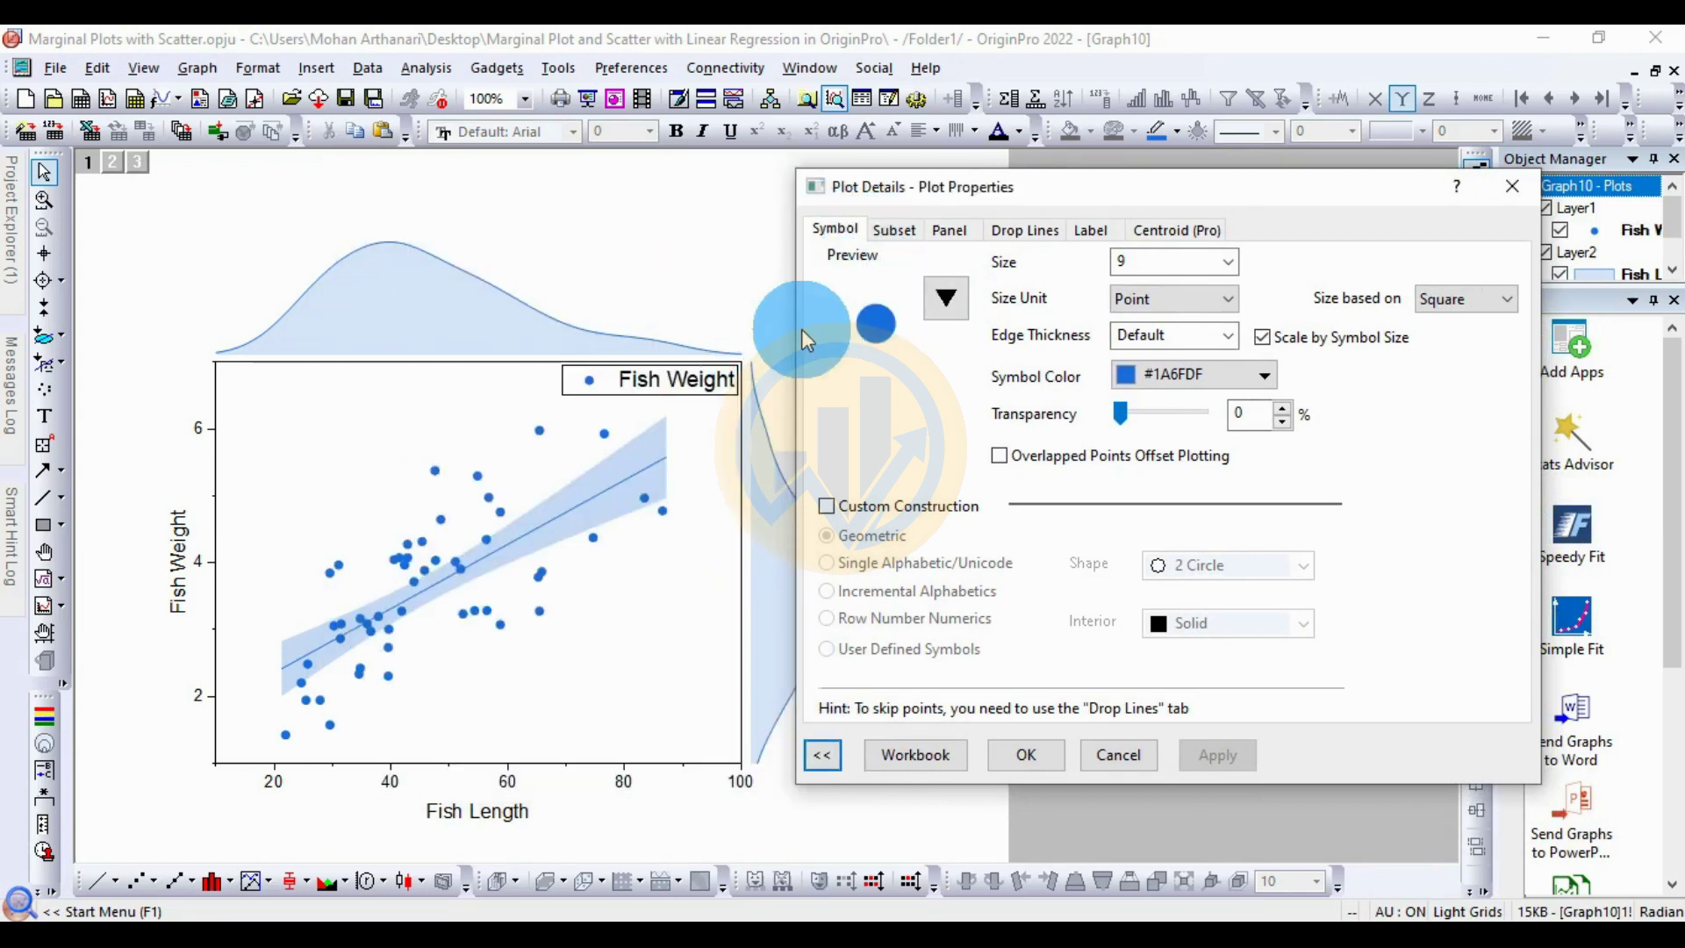
left_click(948, 300)
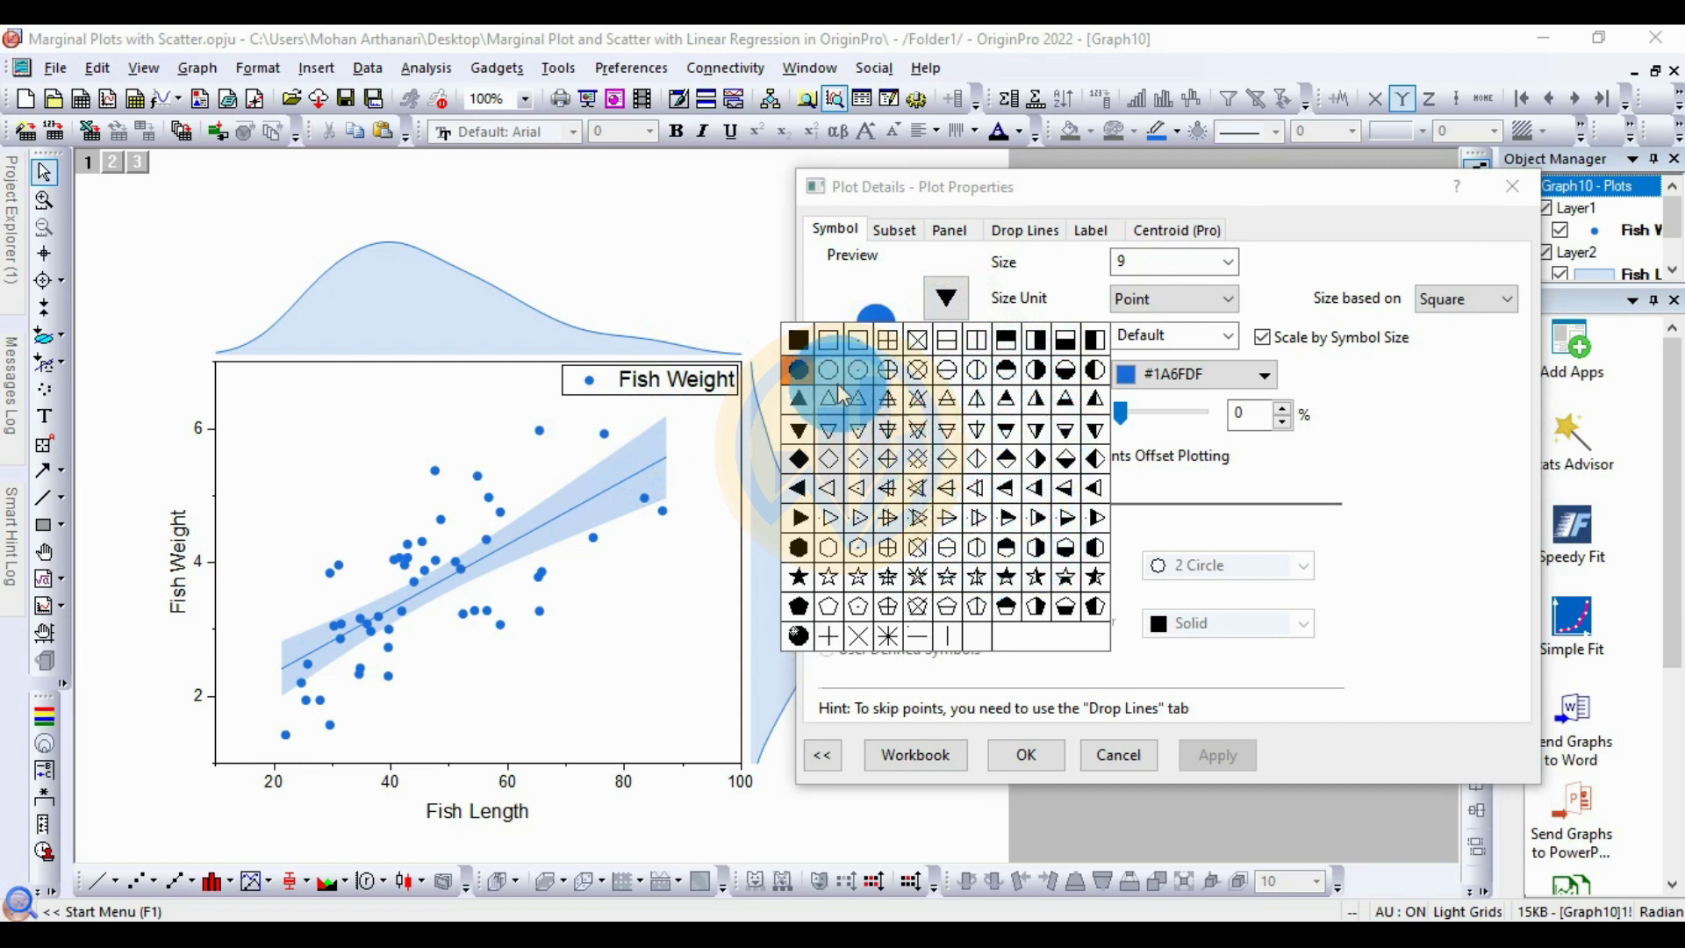
left_click(798, 369)
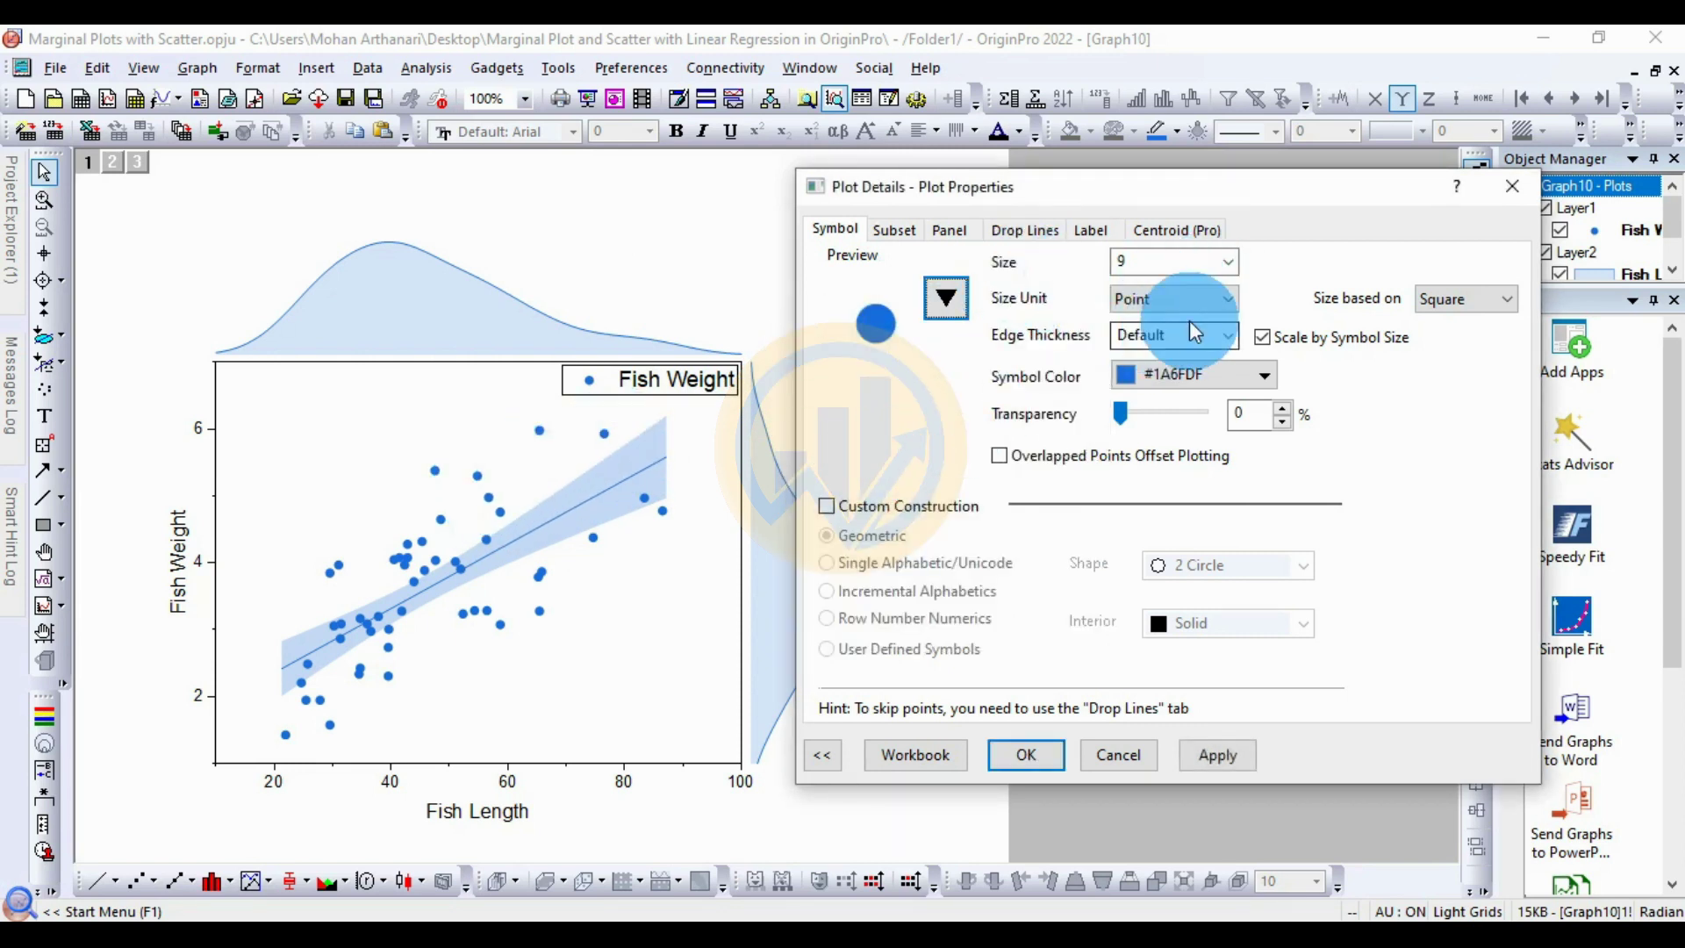
left_click(1230, 263)
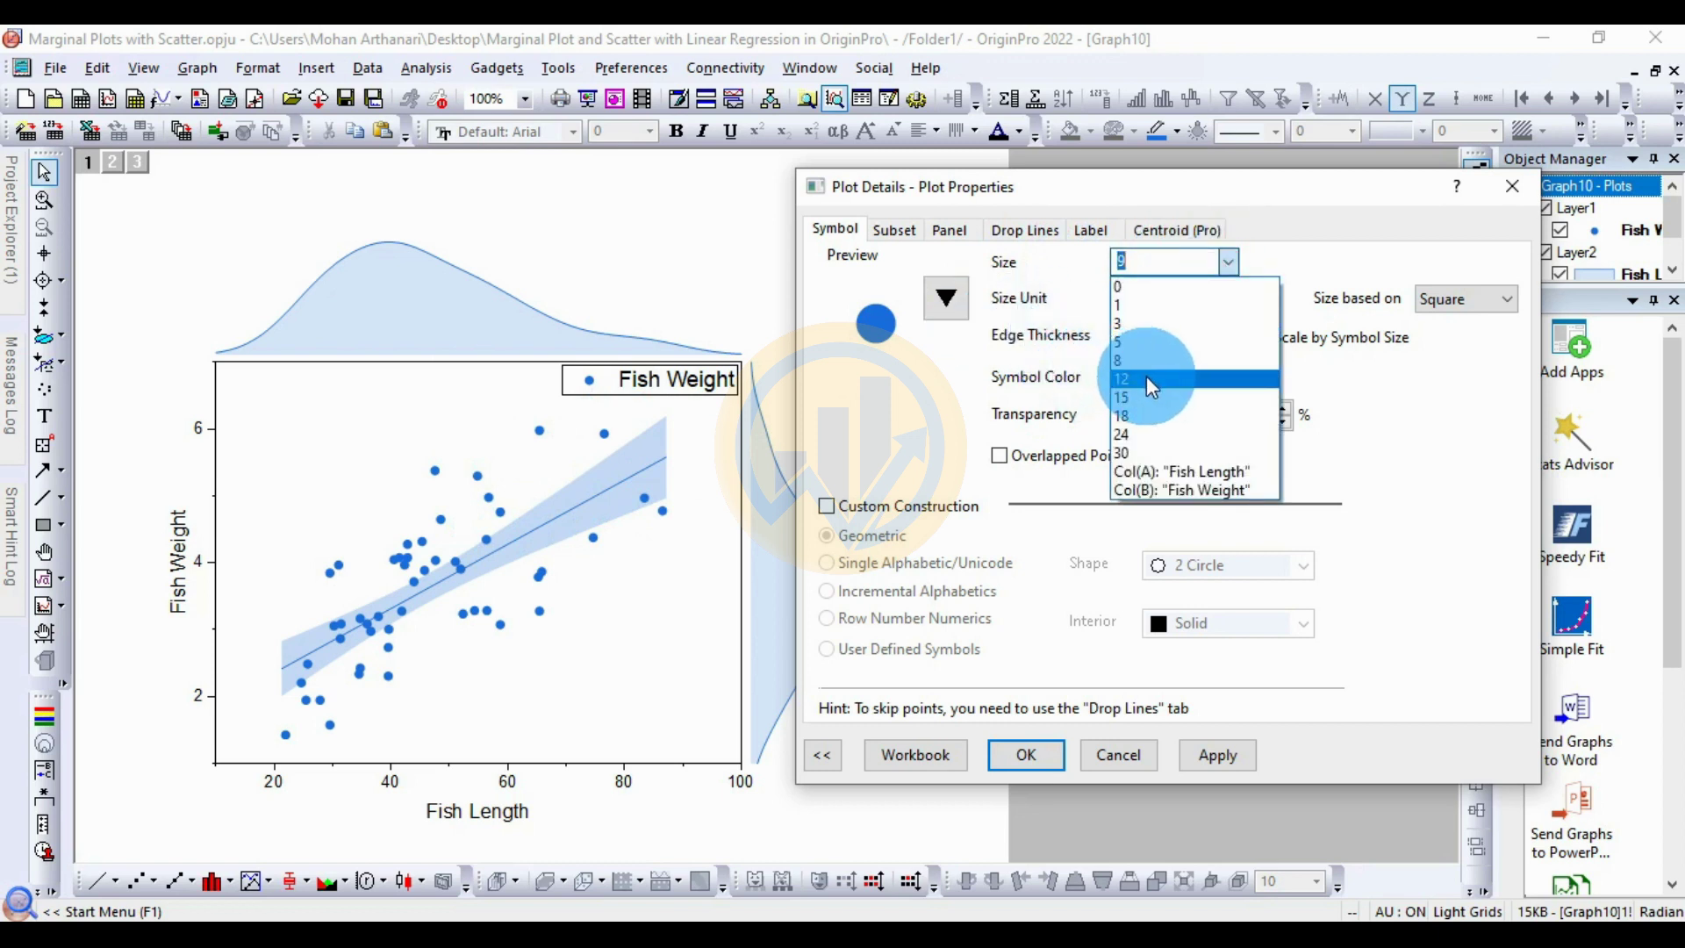
left_click(1146, 379)
left_click(1179, 268)
left_click(1229, 766)
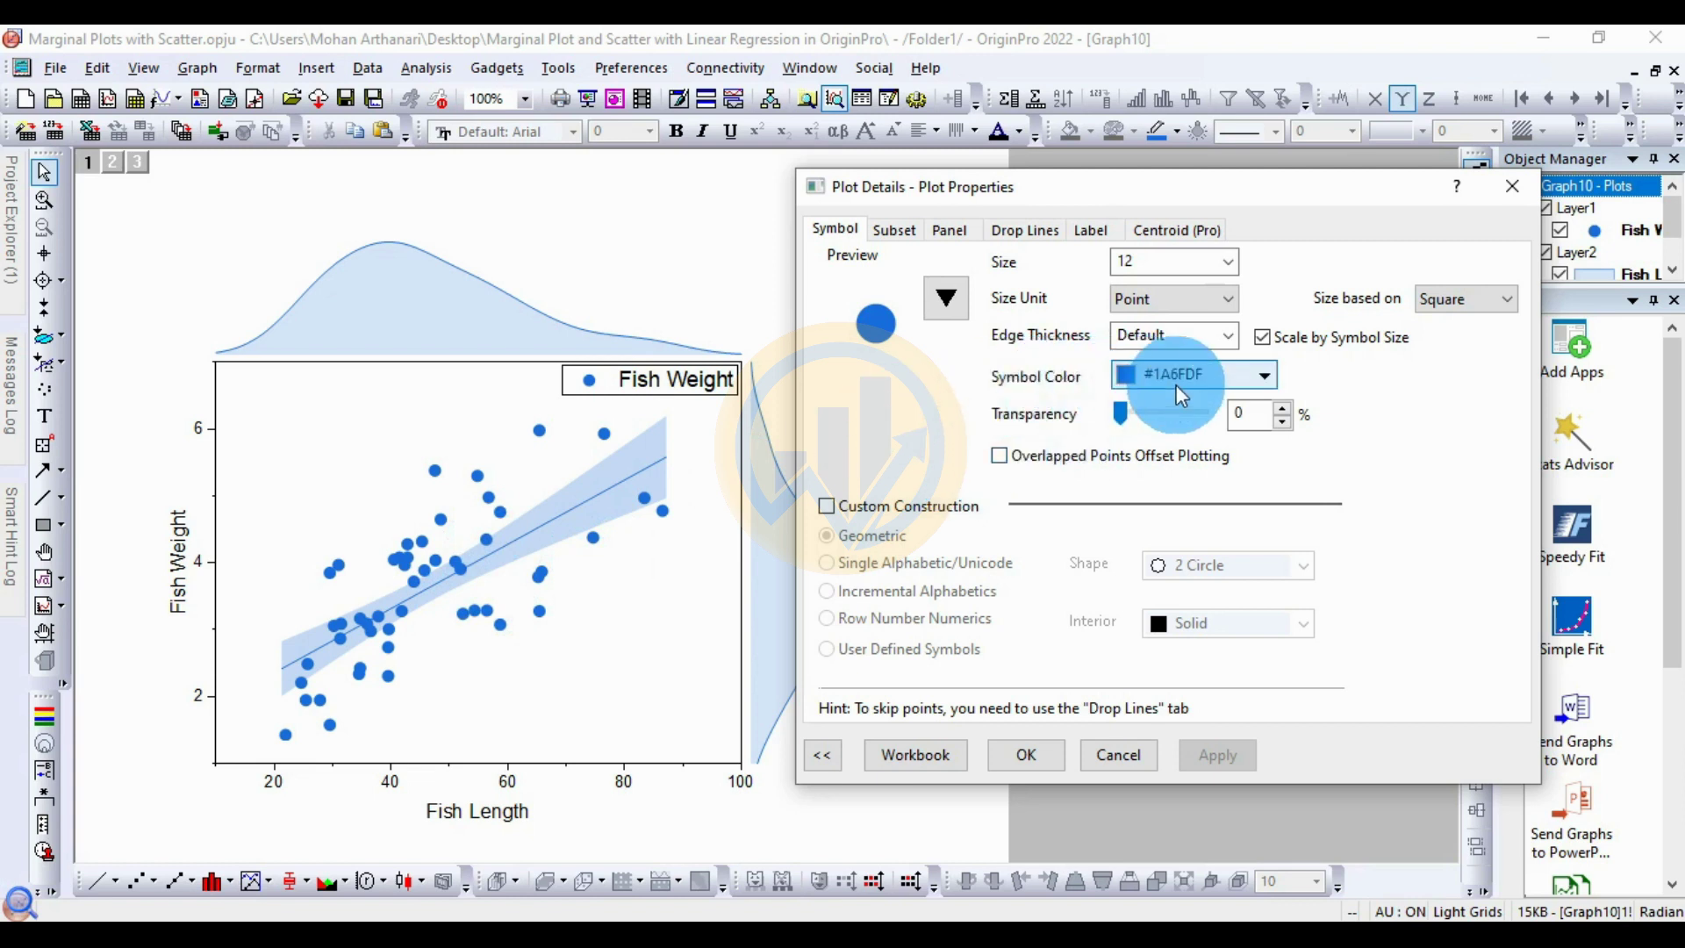
Set the symbol color of the scatter points to Red and apply it to the graph
left_click(1256, 377)
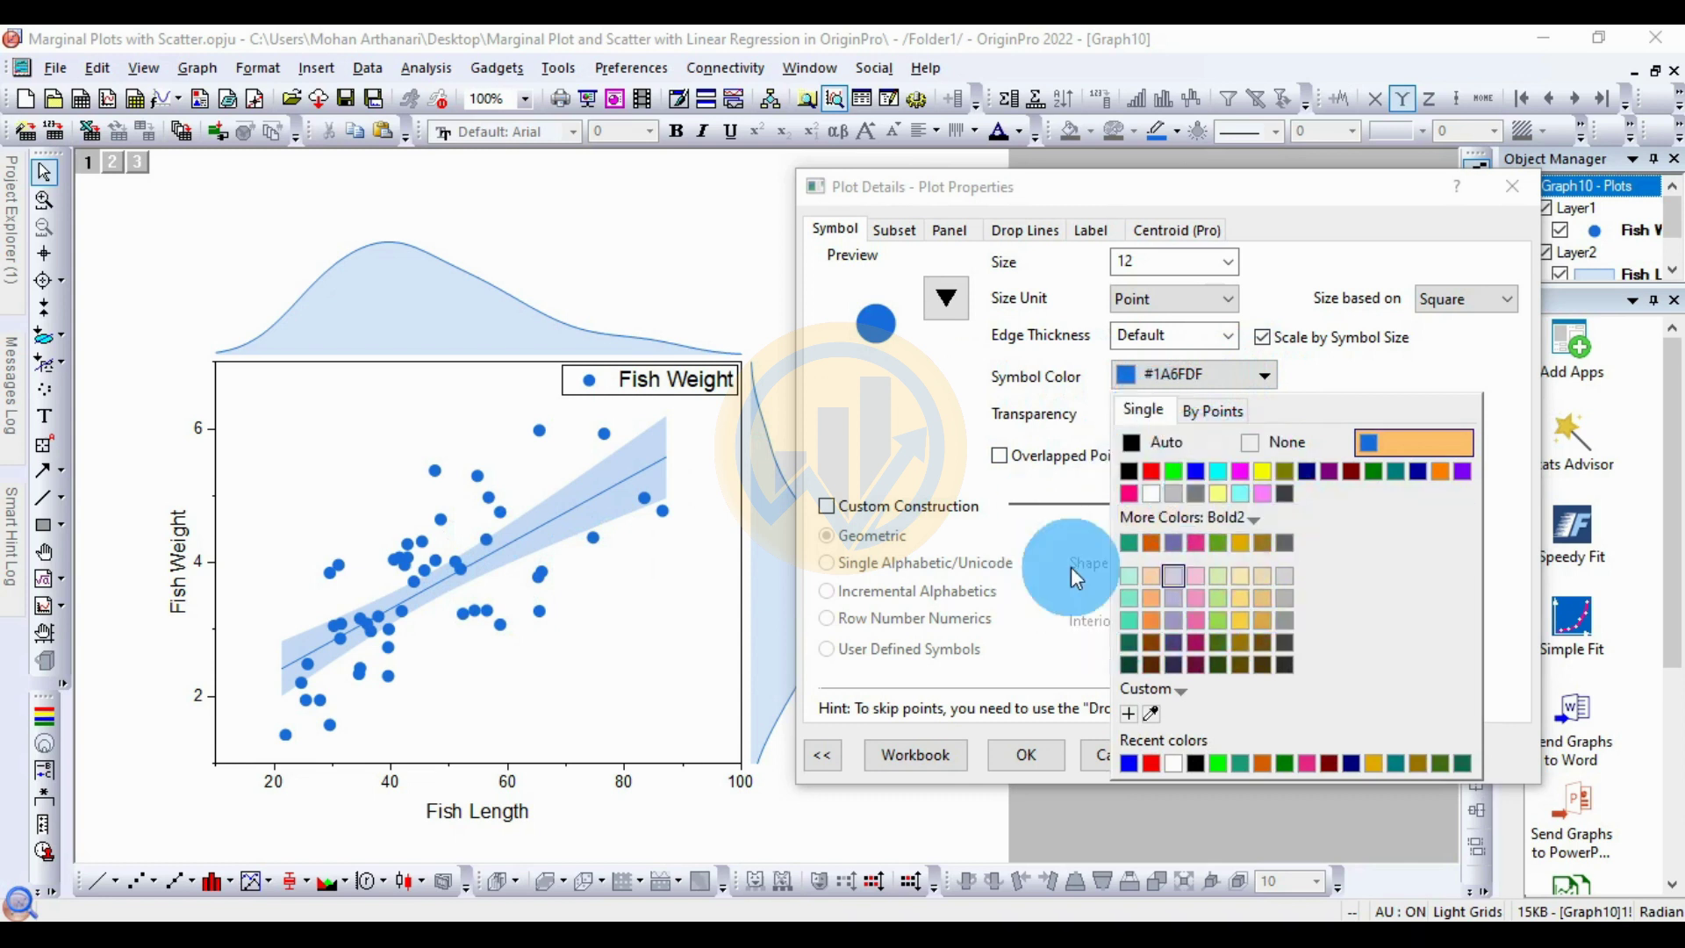
left_click(1194, 473)
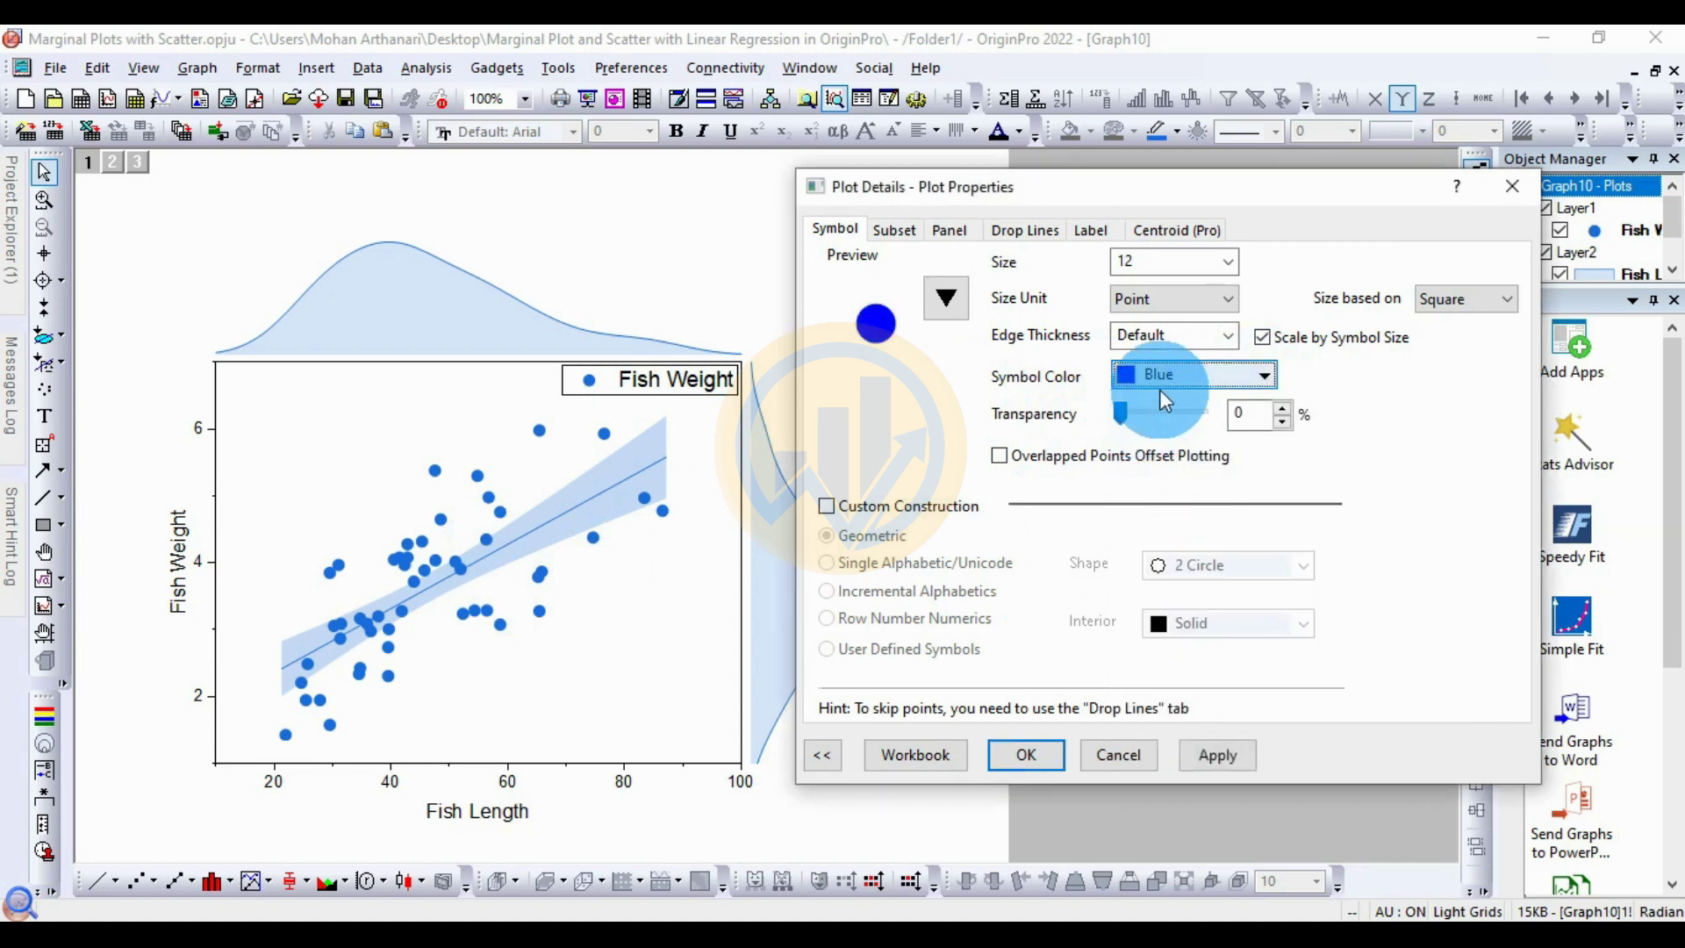
left_click(1162, 384)
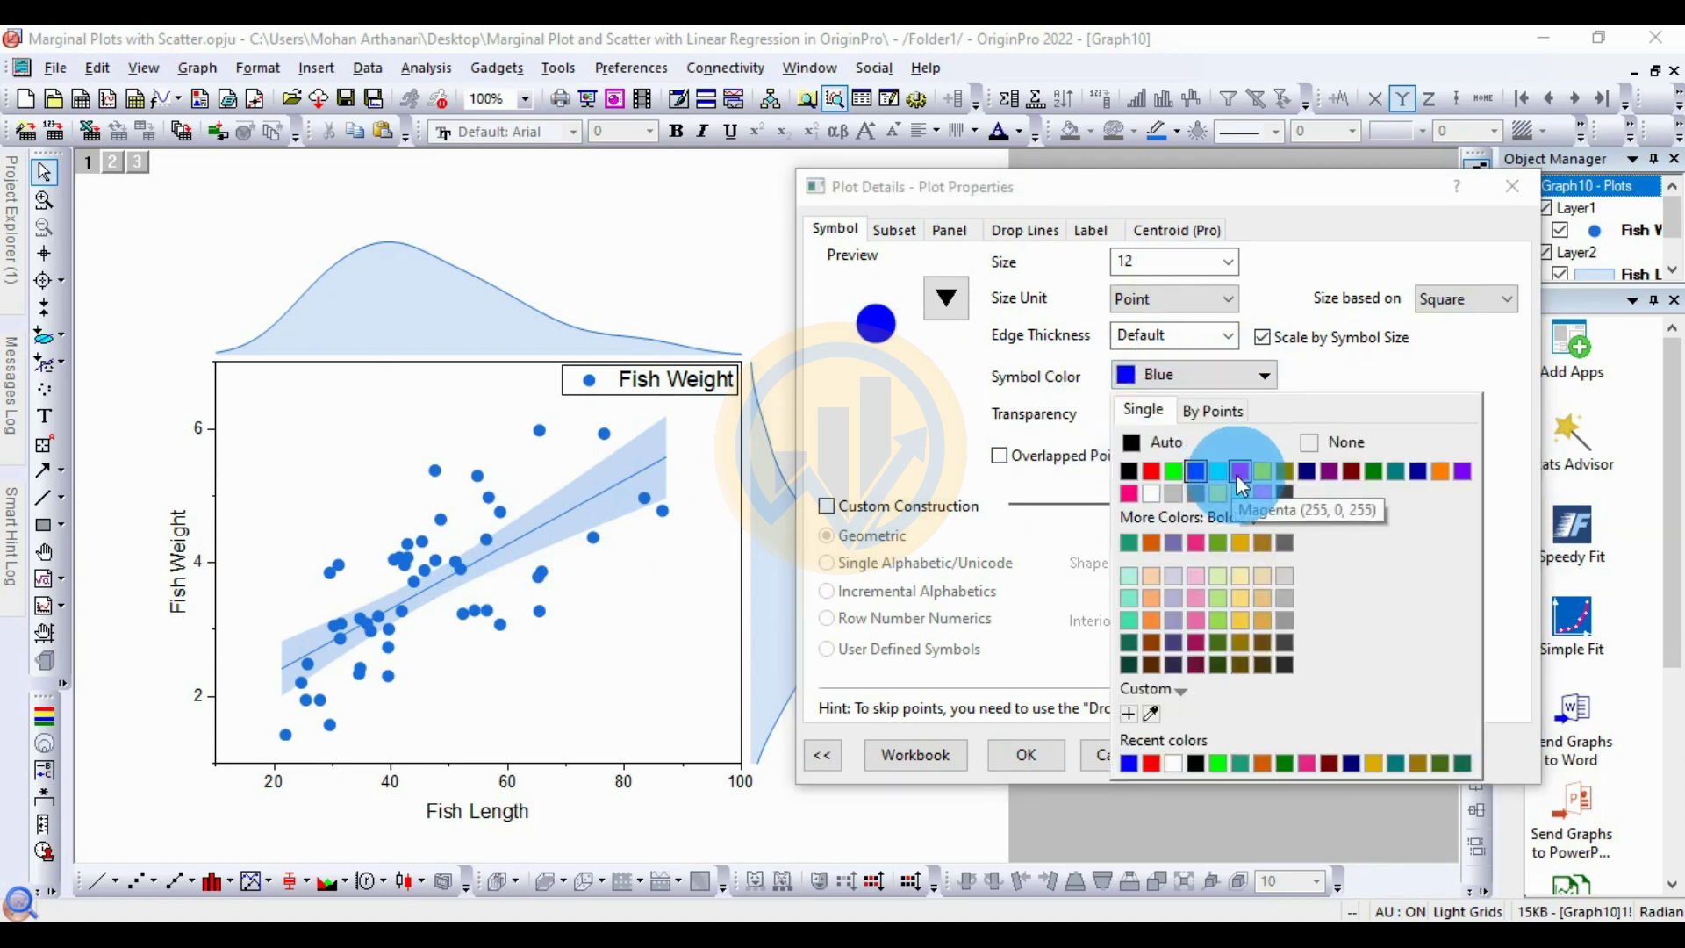
left_click(1148, 473)
left_click(1219, 757)
left_click(420, 526)
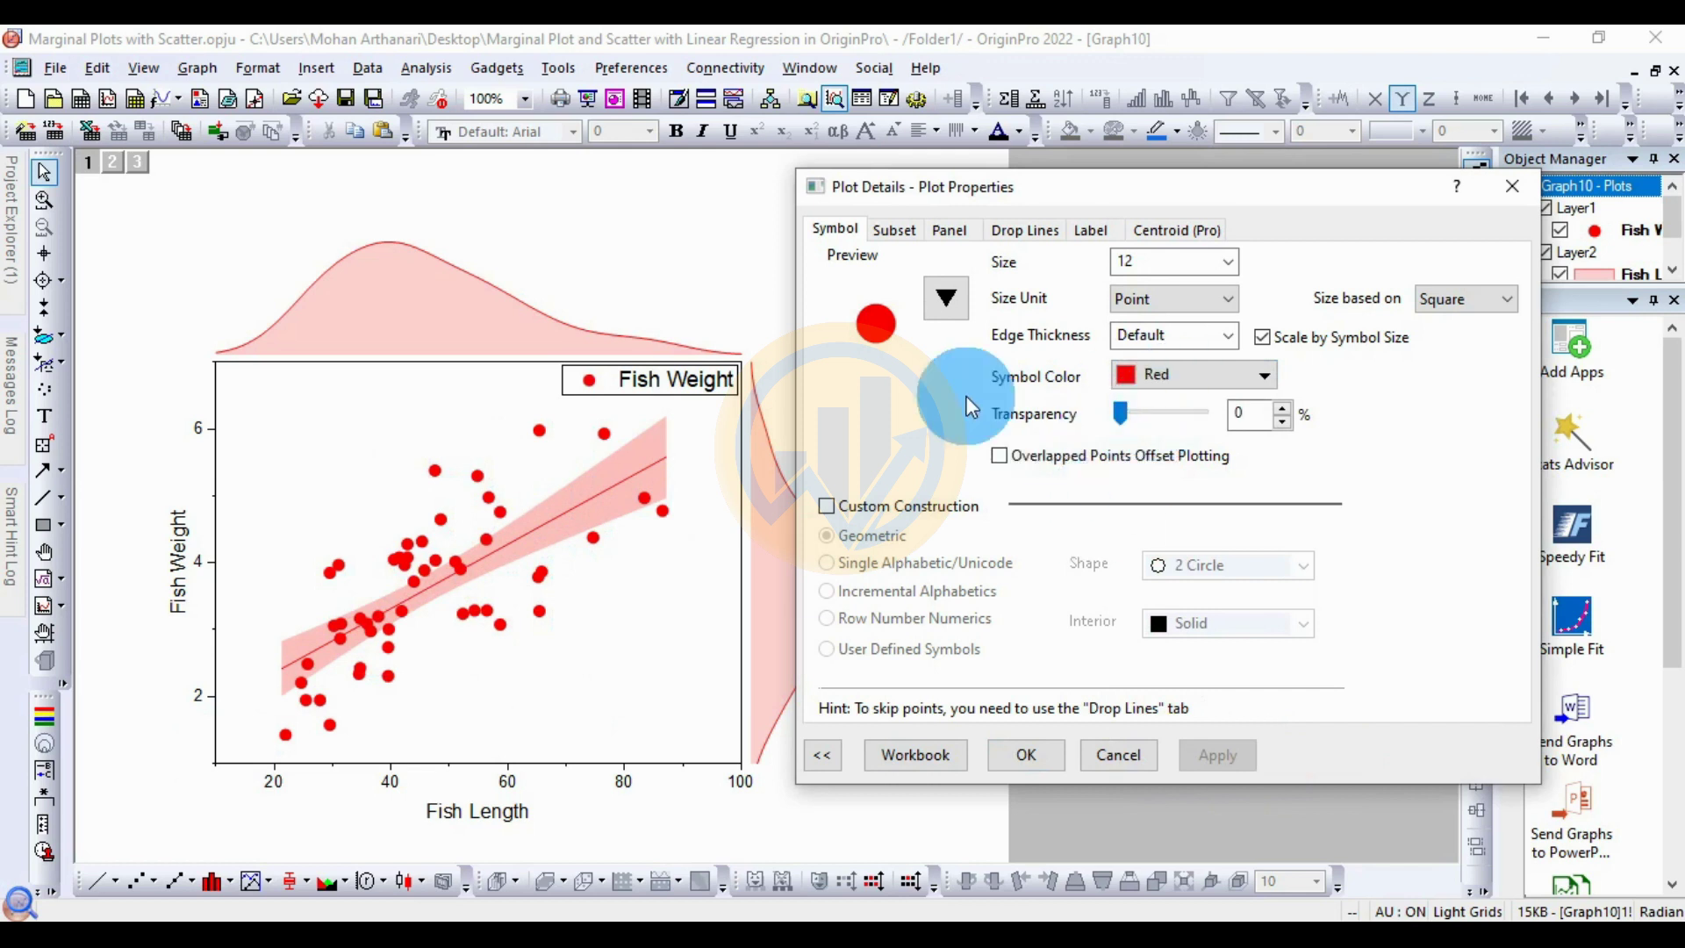
Color the scatter points by point using the Candy color list indexed to Col(A) "Fish Length", and accept the plot details
left_click(1198, 376)
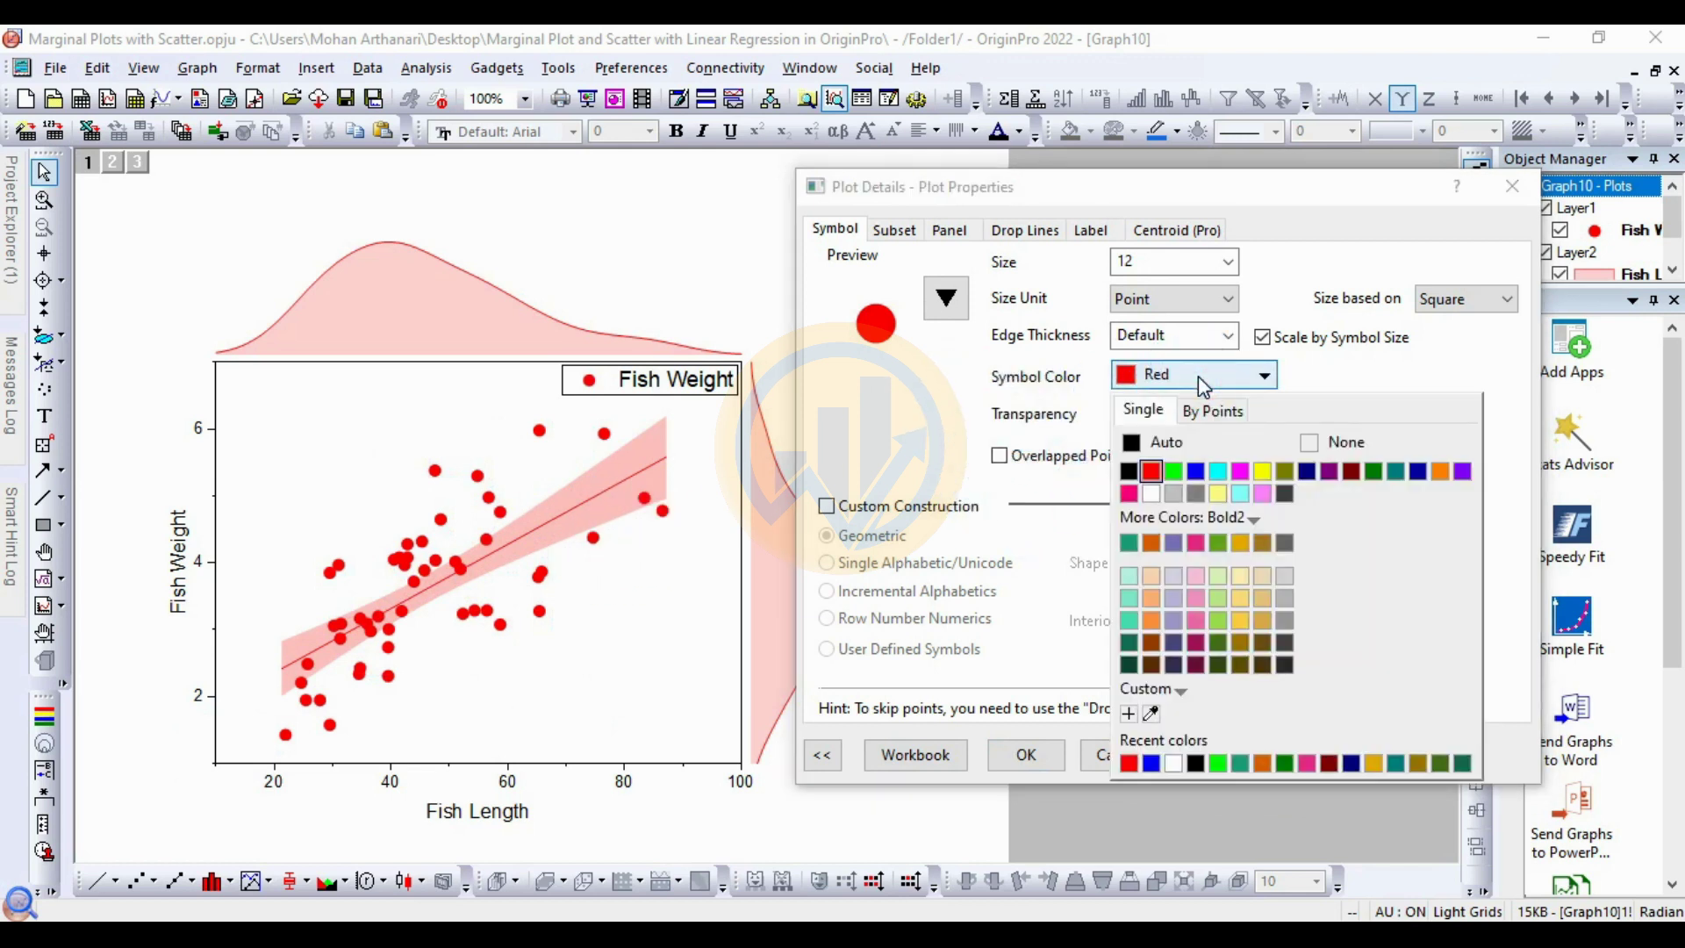
left_click(1240, 409)
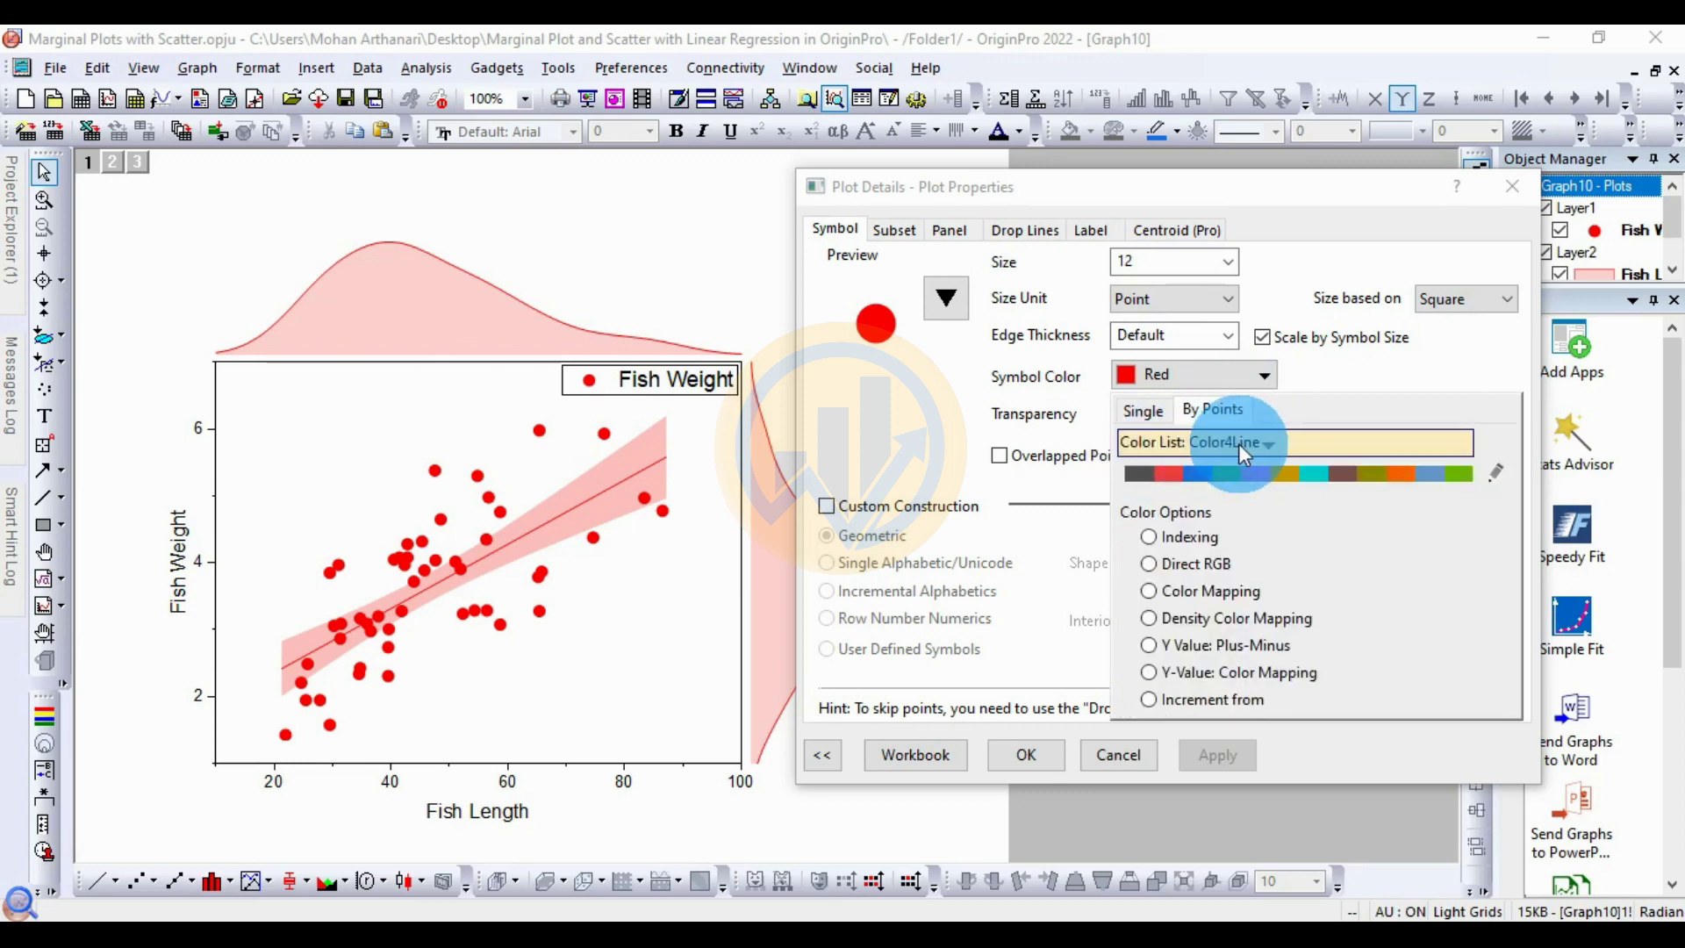
left_click(1269, 444)
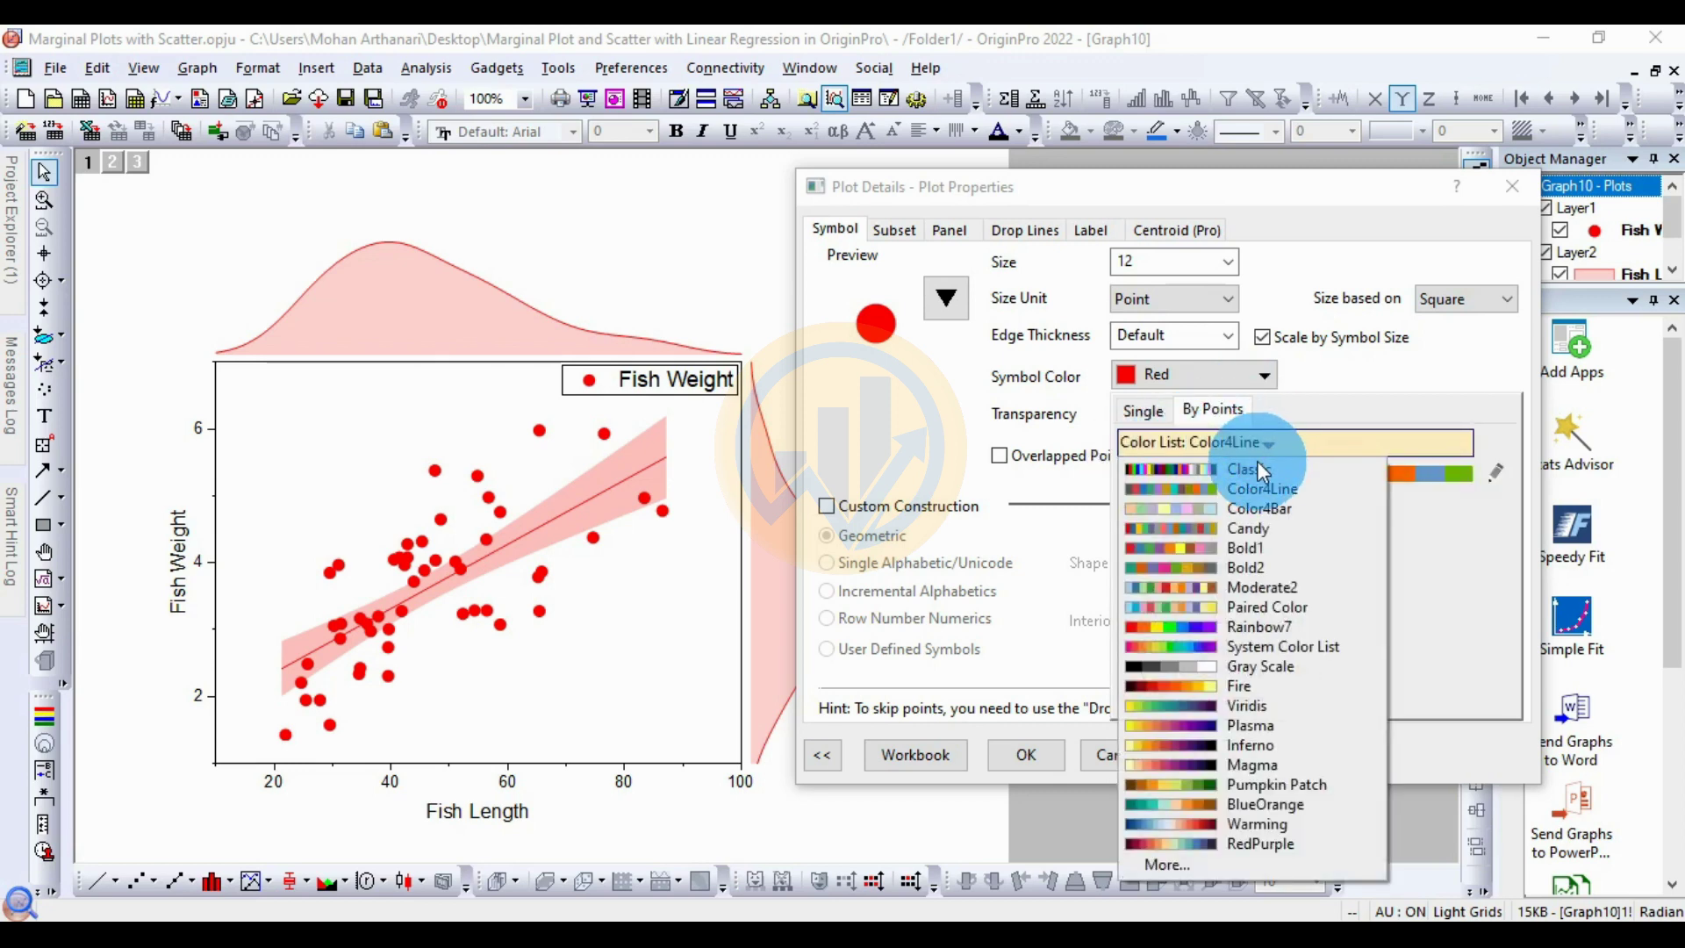
left_click(1273, 529)
left_click(1180, 539)
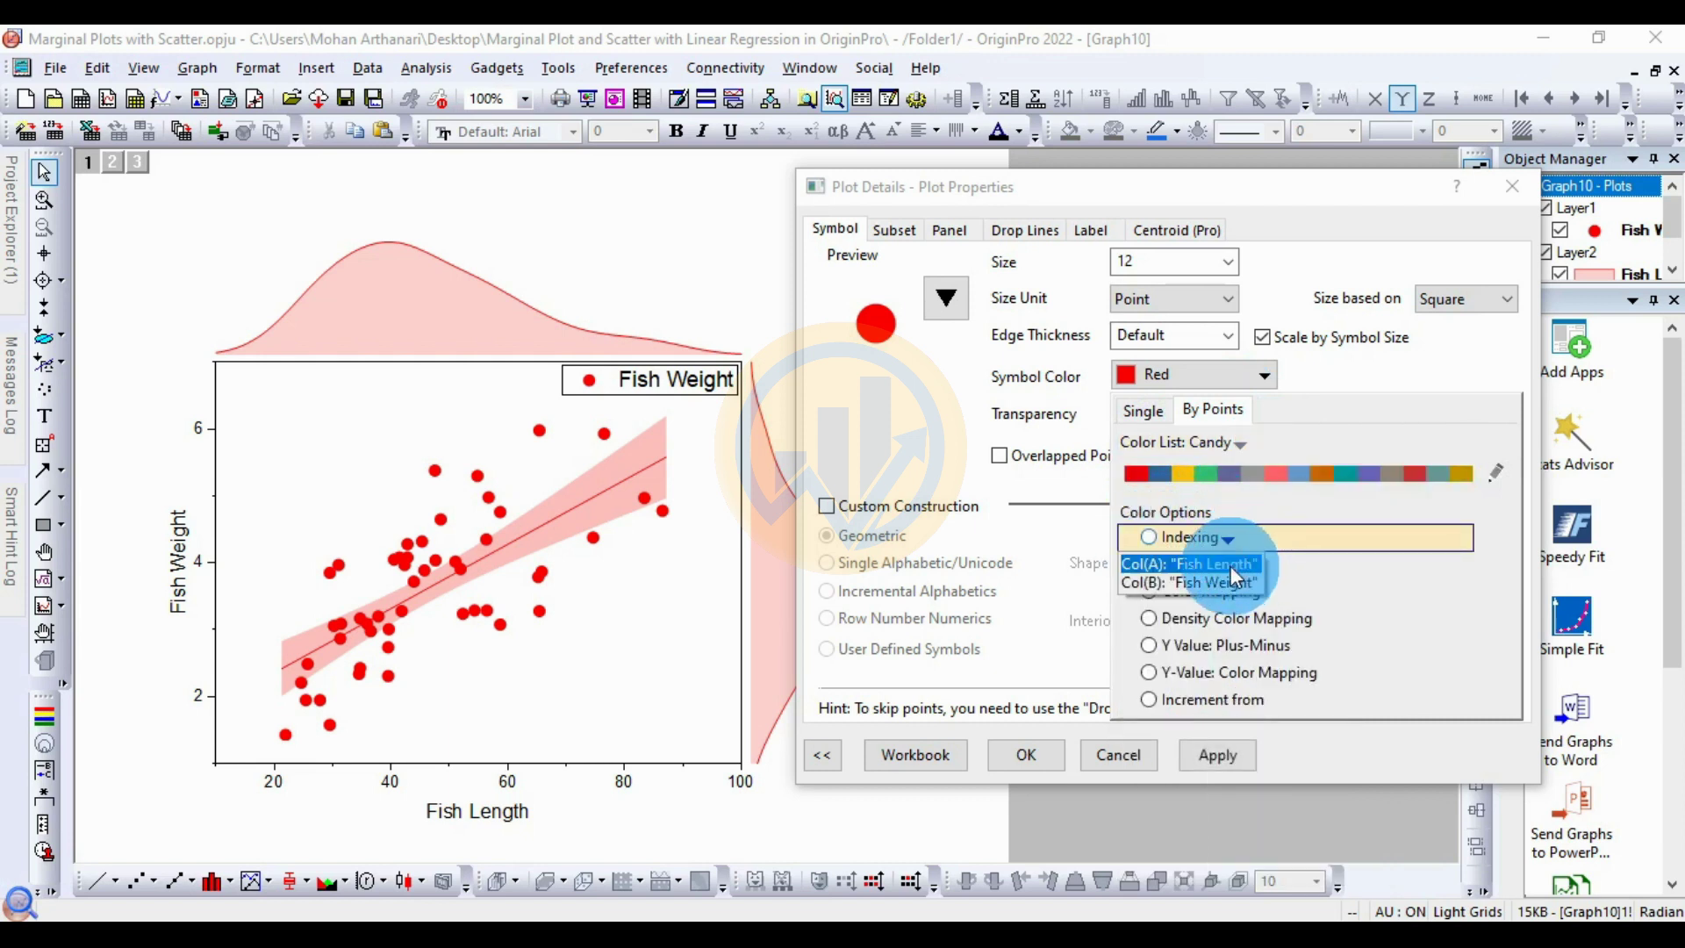
left_click(1230, 565)
left_click(1220, 754)
left_click(505, 617)
left_click(524, 529)
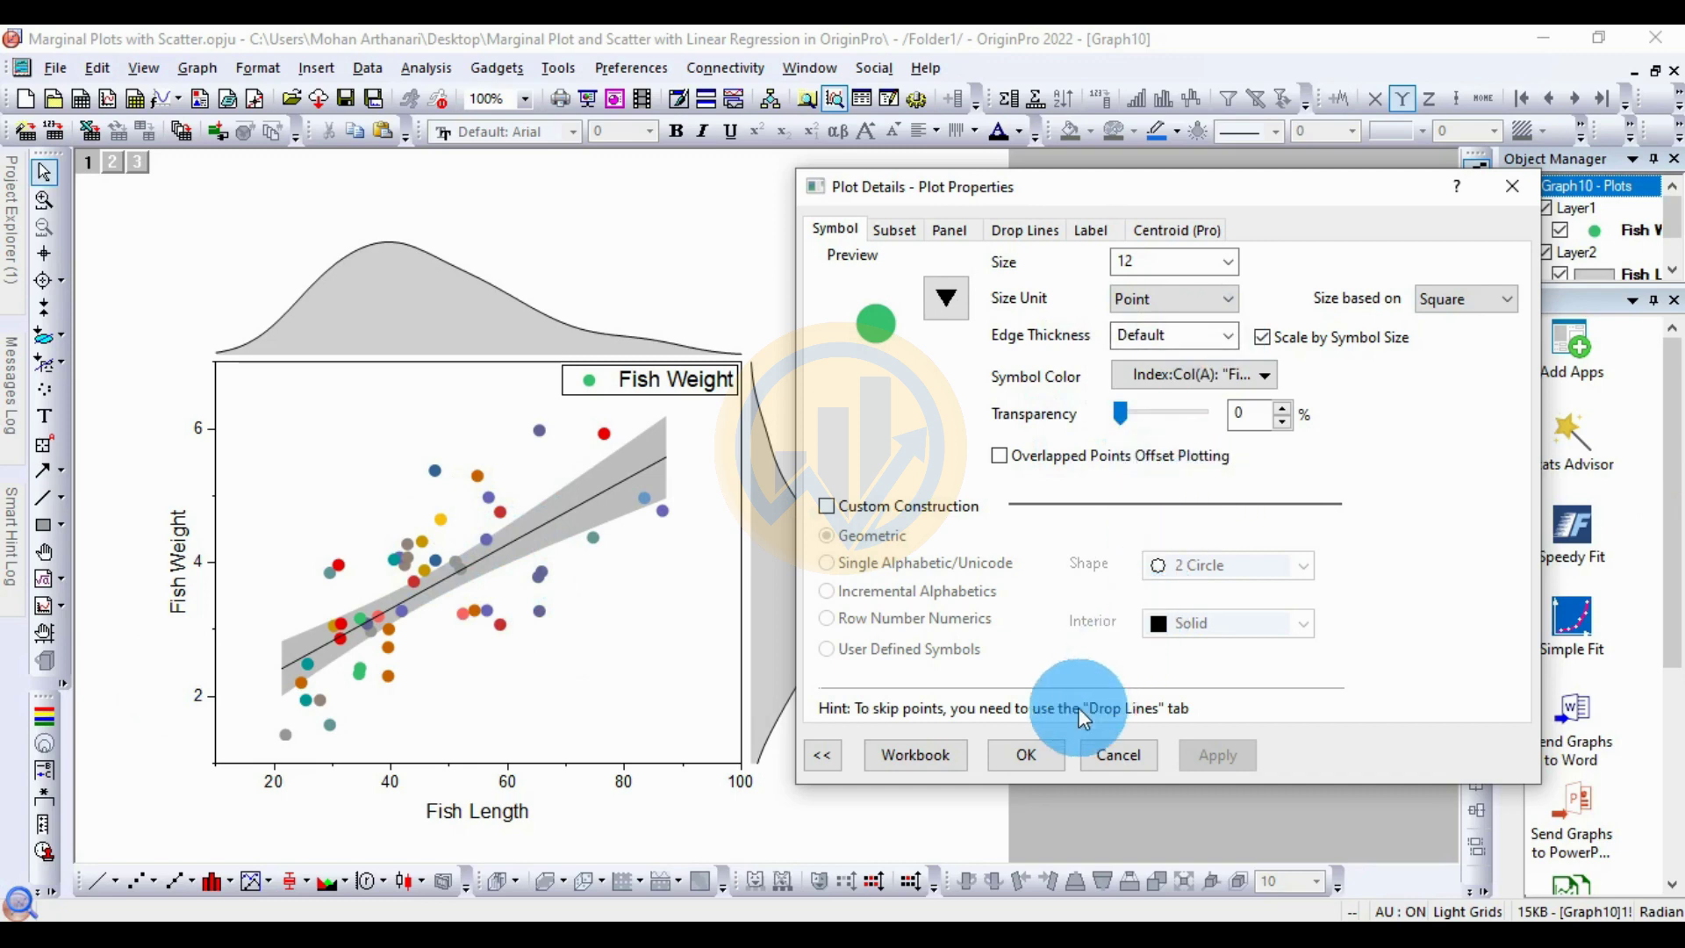
left_click(1038, 753)
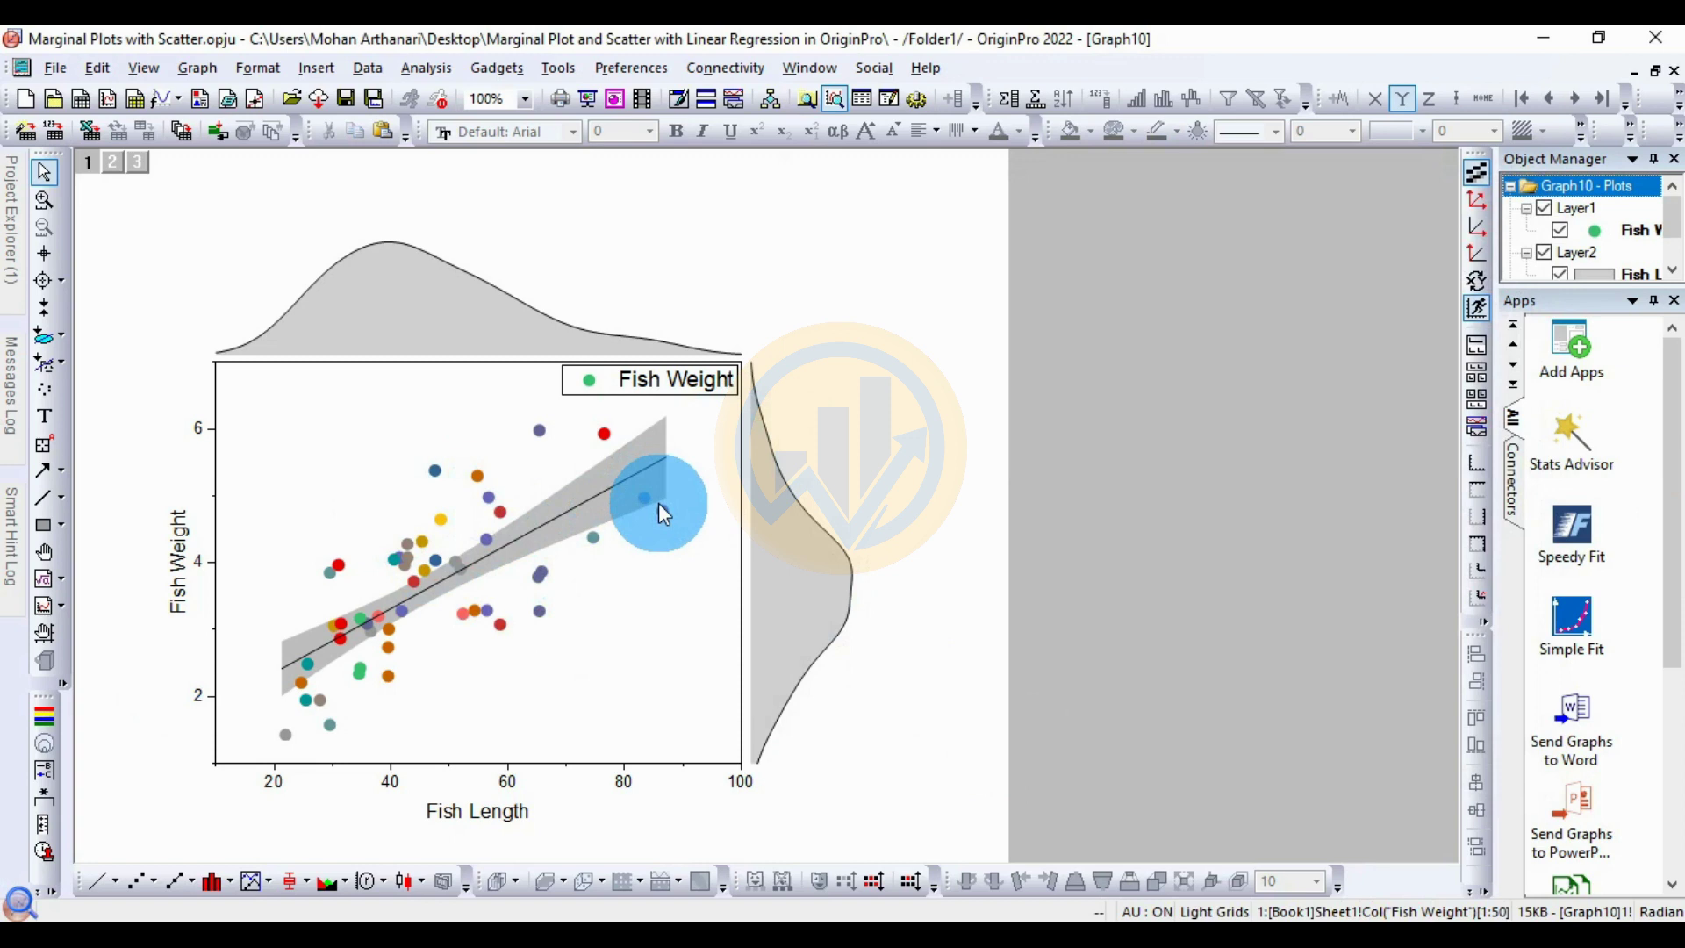
Select the regression line and open a Linear Fit on the Fish Weight data, showing the quantities to compute
mouse_move(658, 485)
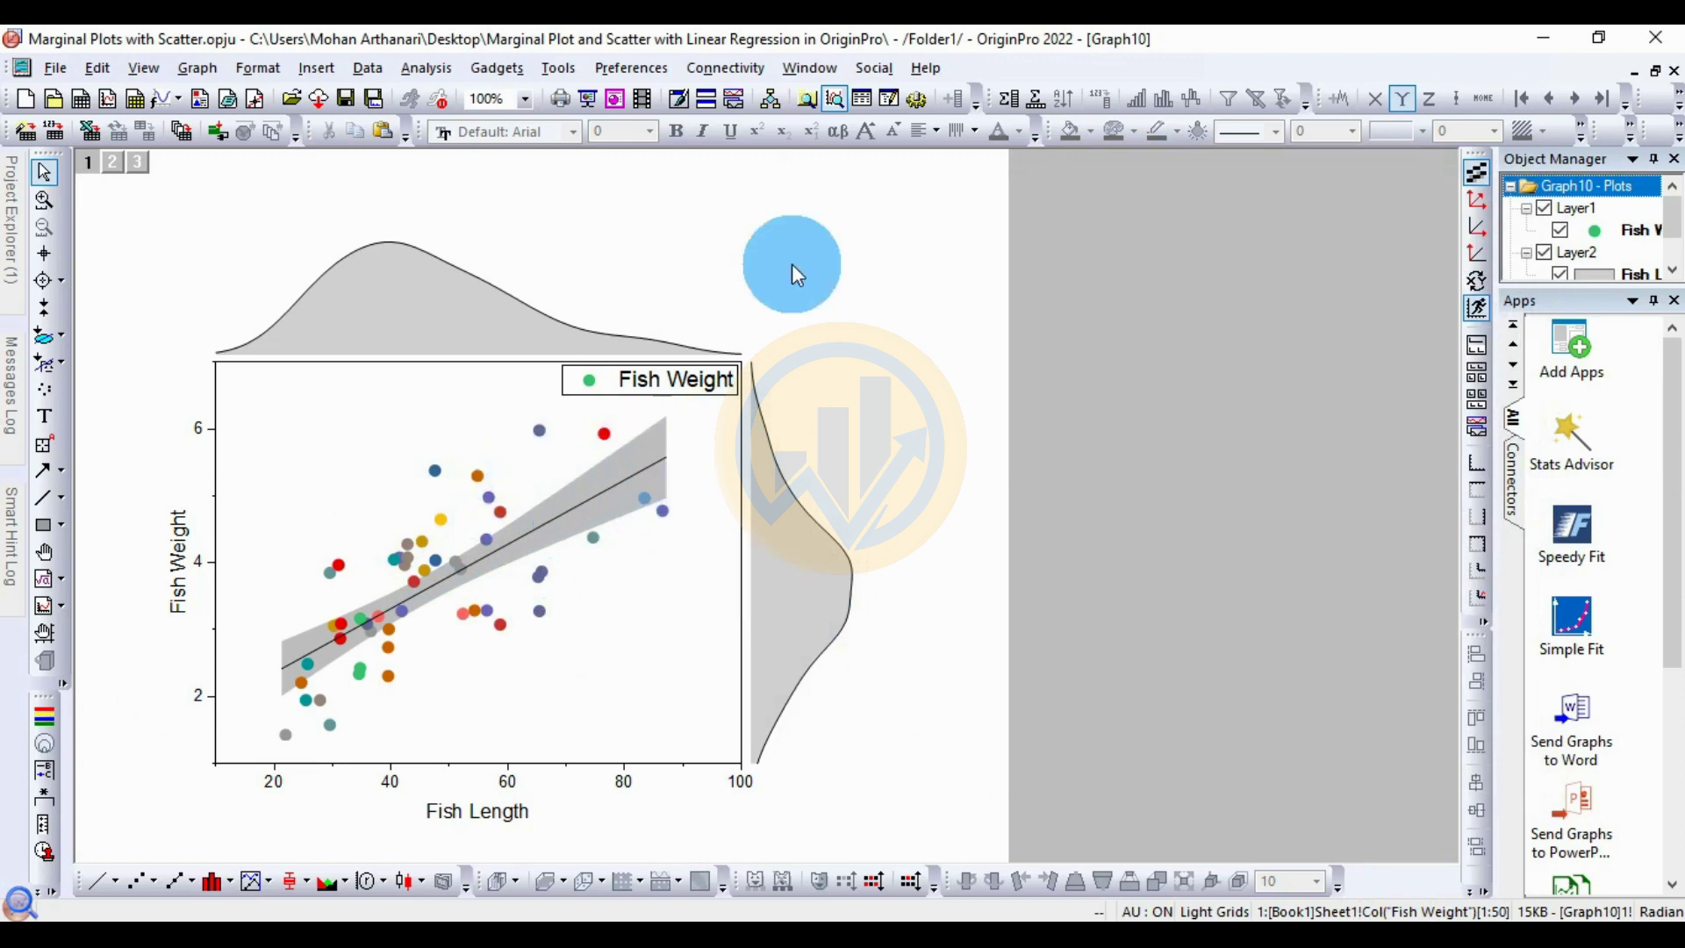
left_click(567, 514)
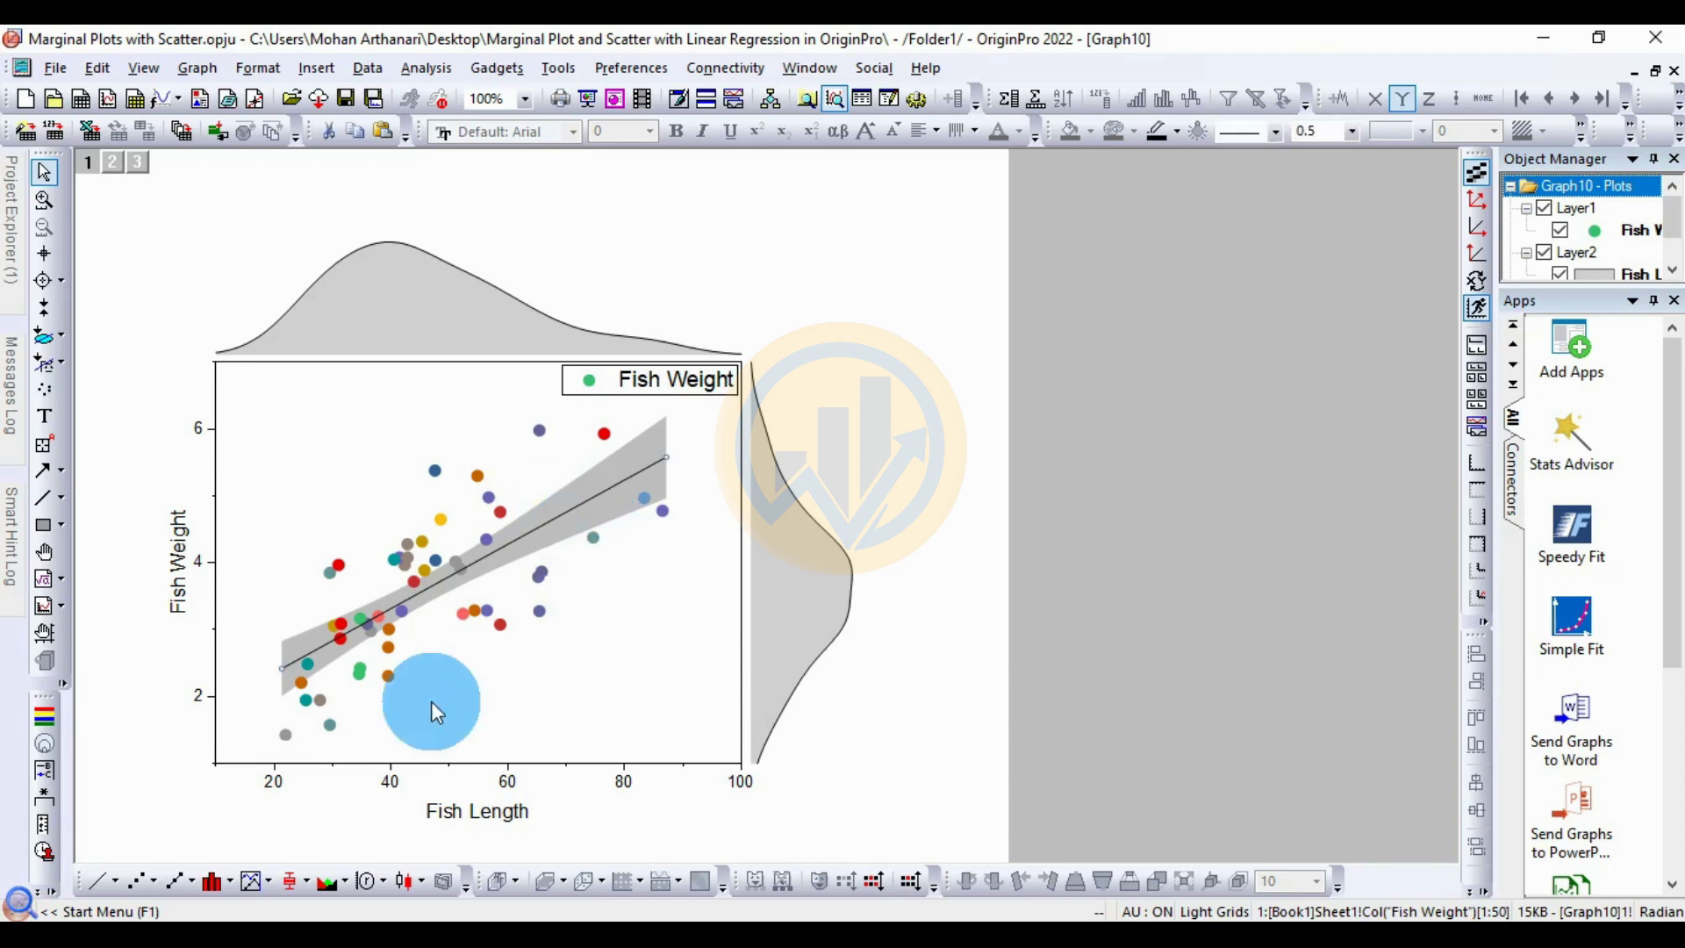
left_click(426, 70)
mouse_move(429, 176)
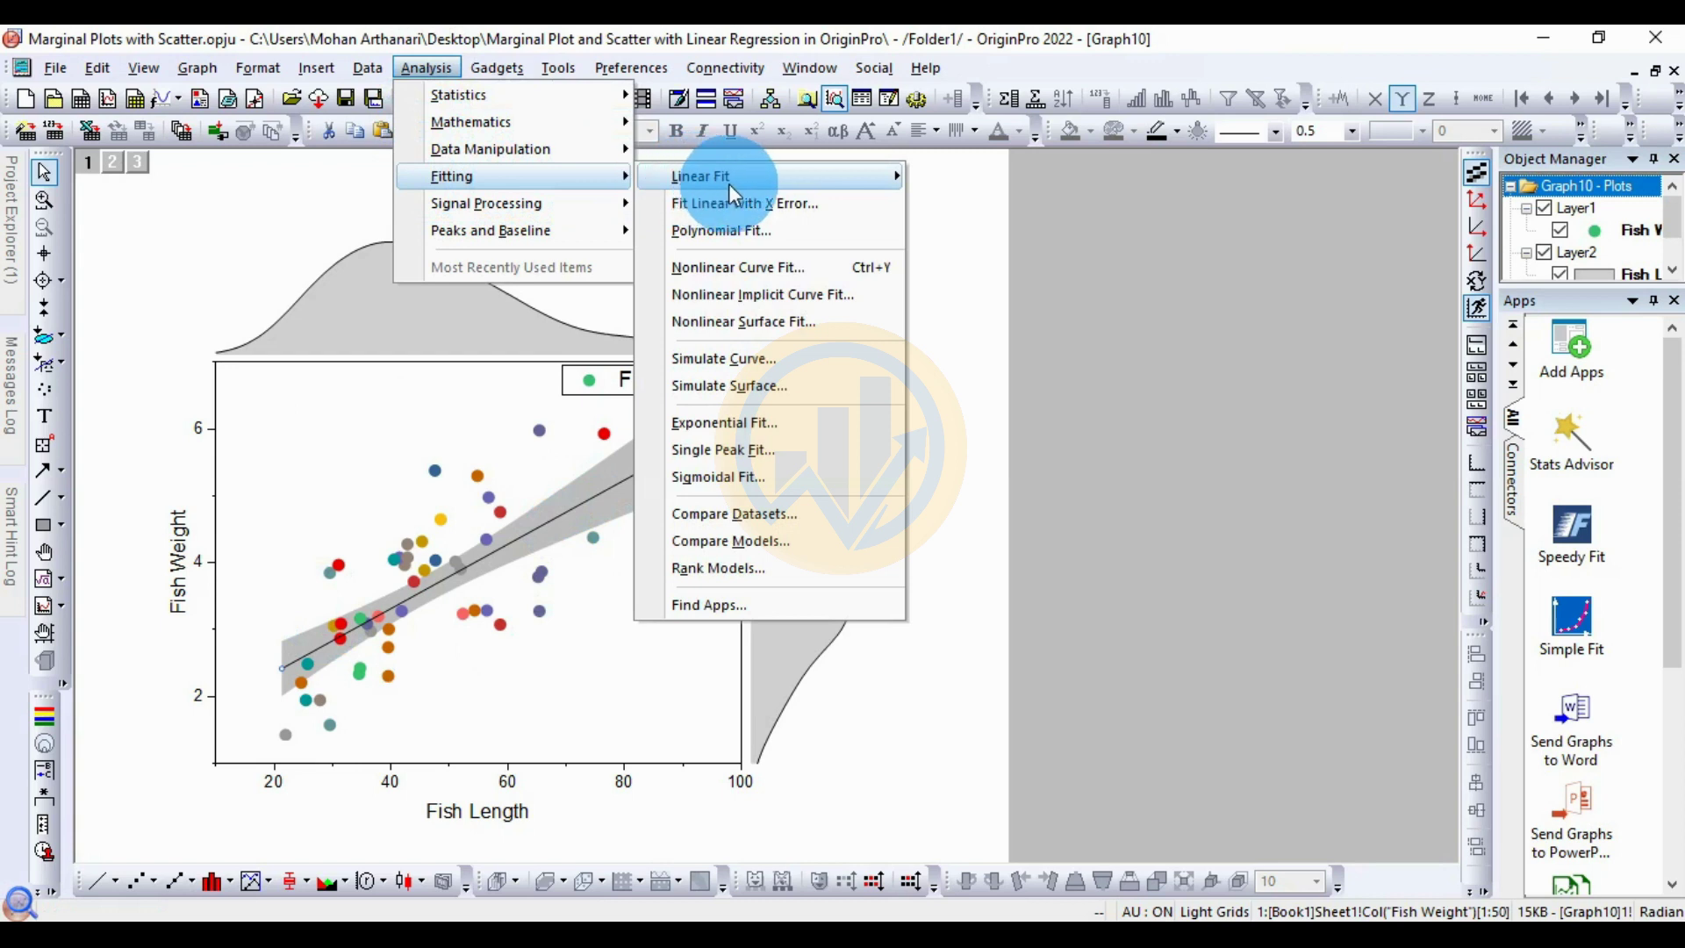
mouse_move(731, 192)
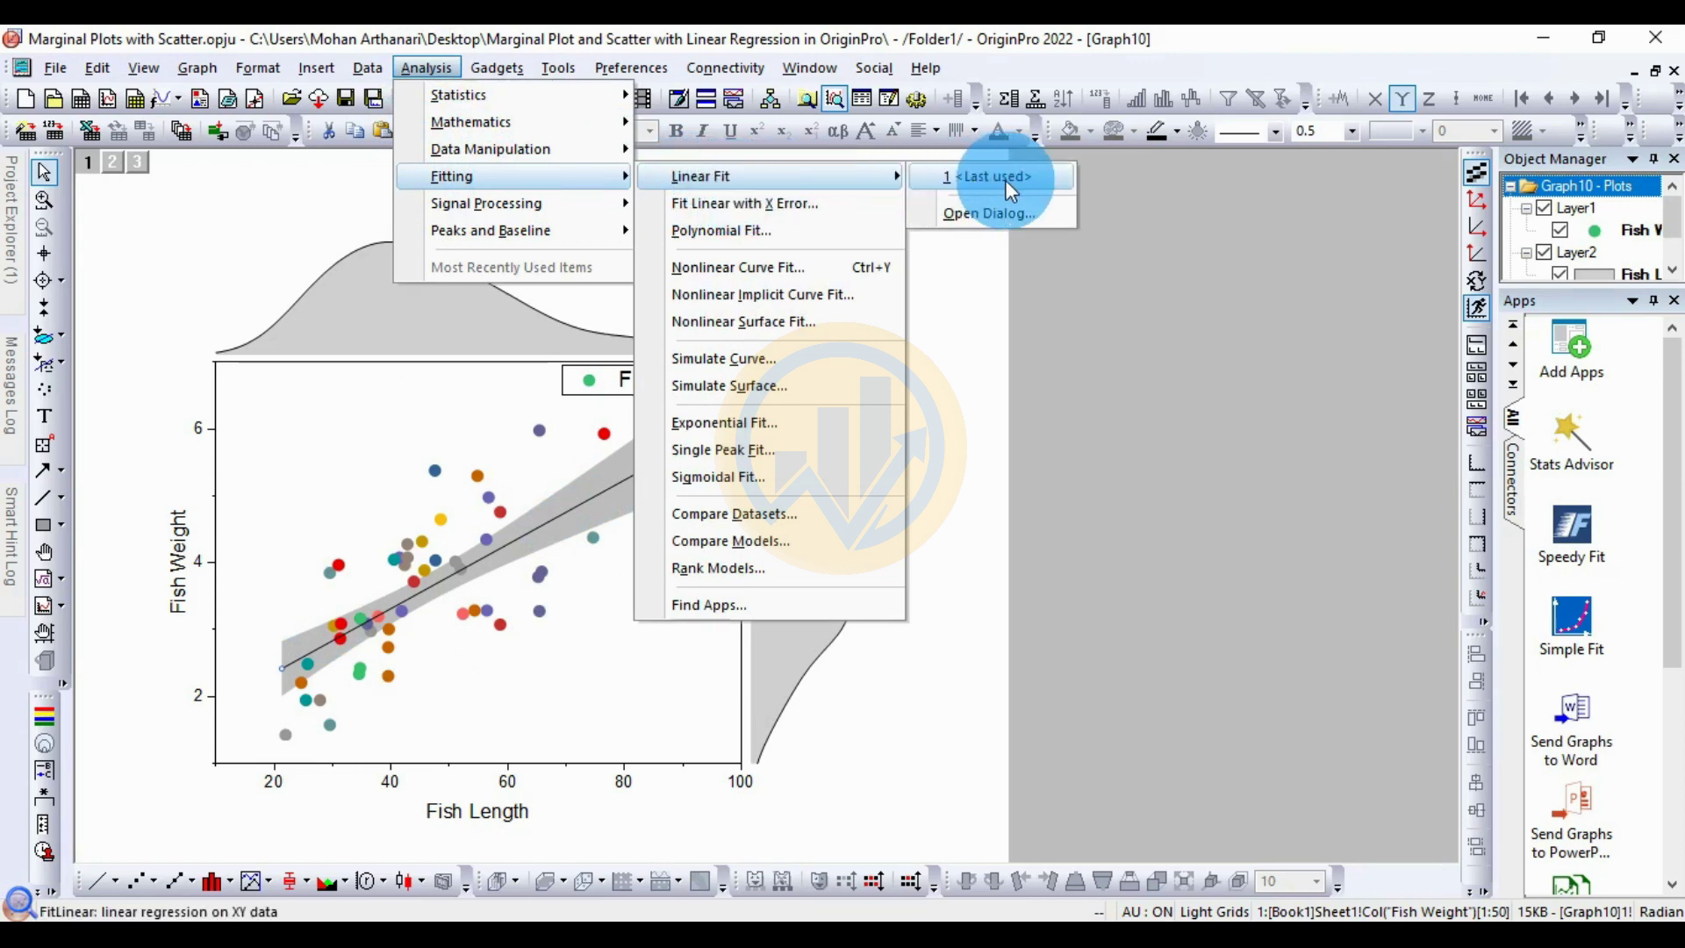
left_click(1011, 218)
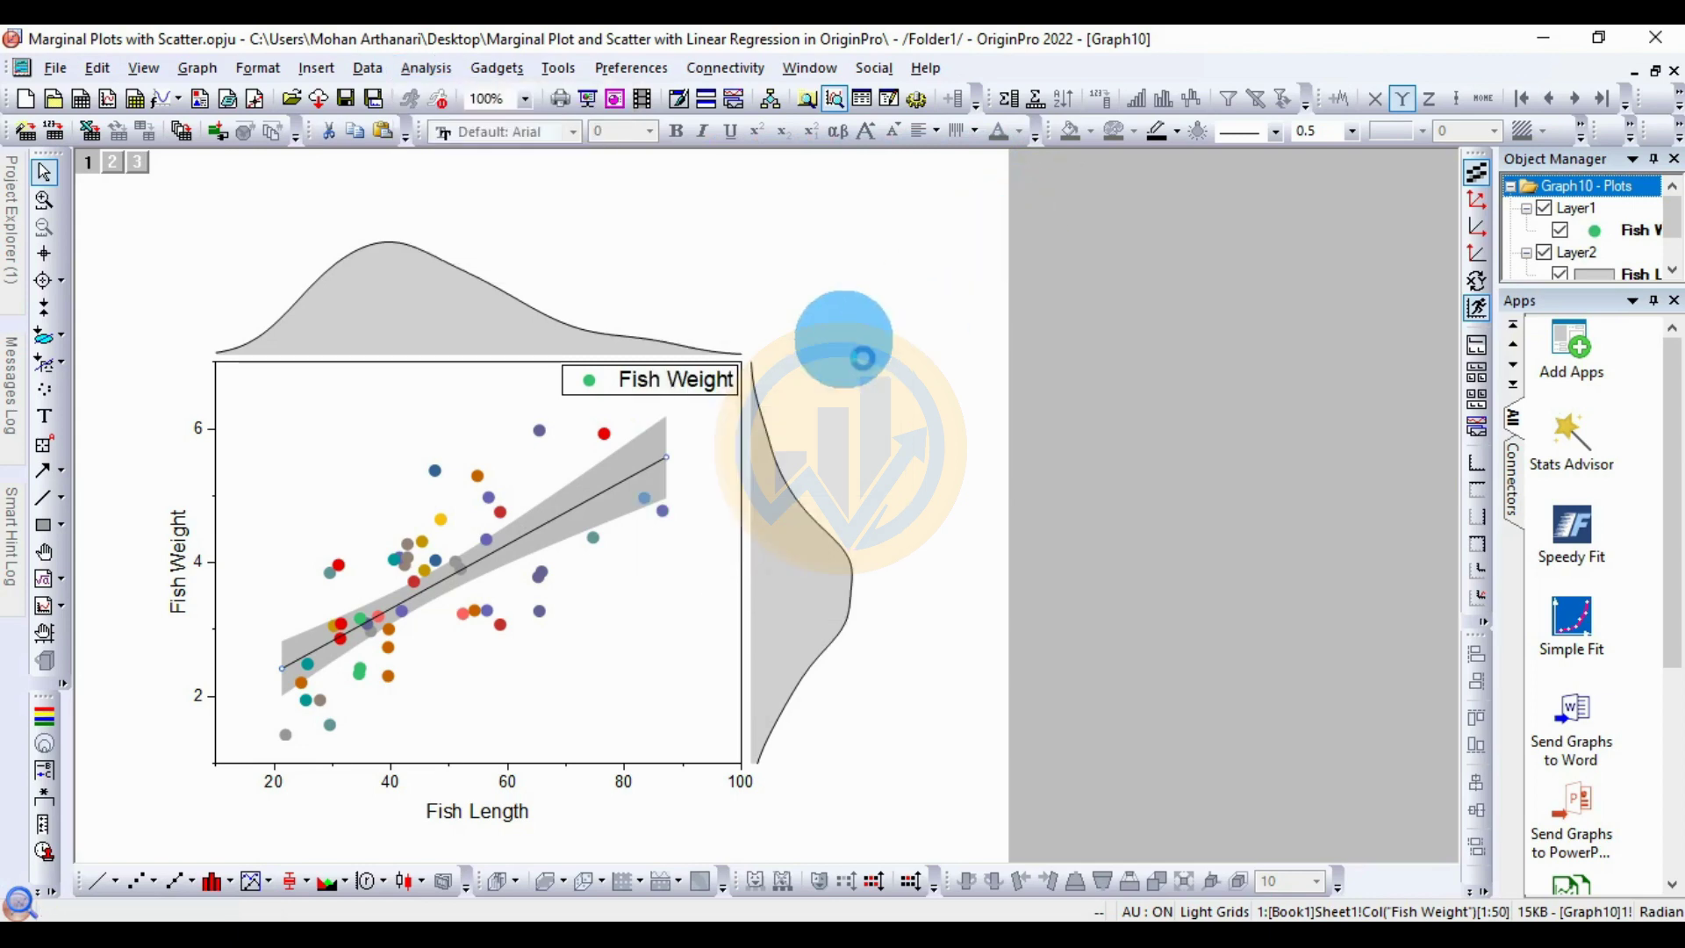
left_click_drag(716, 335, 894, 230)
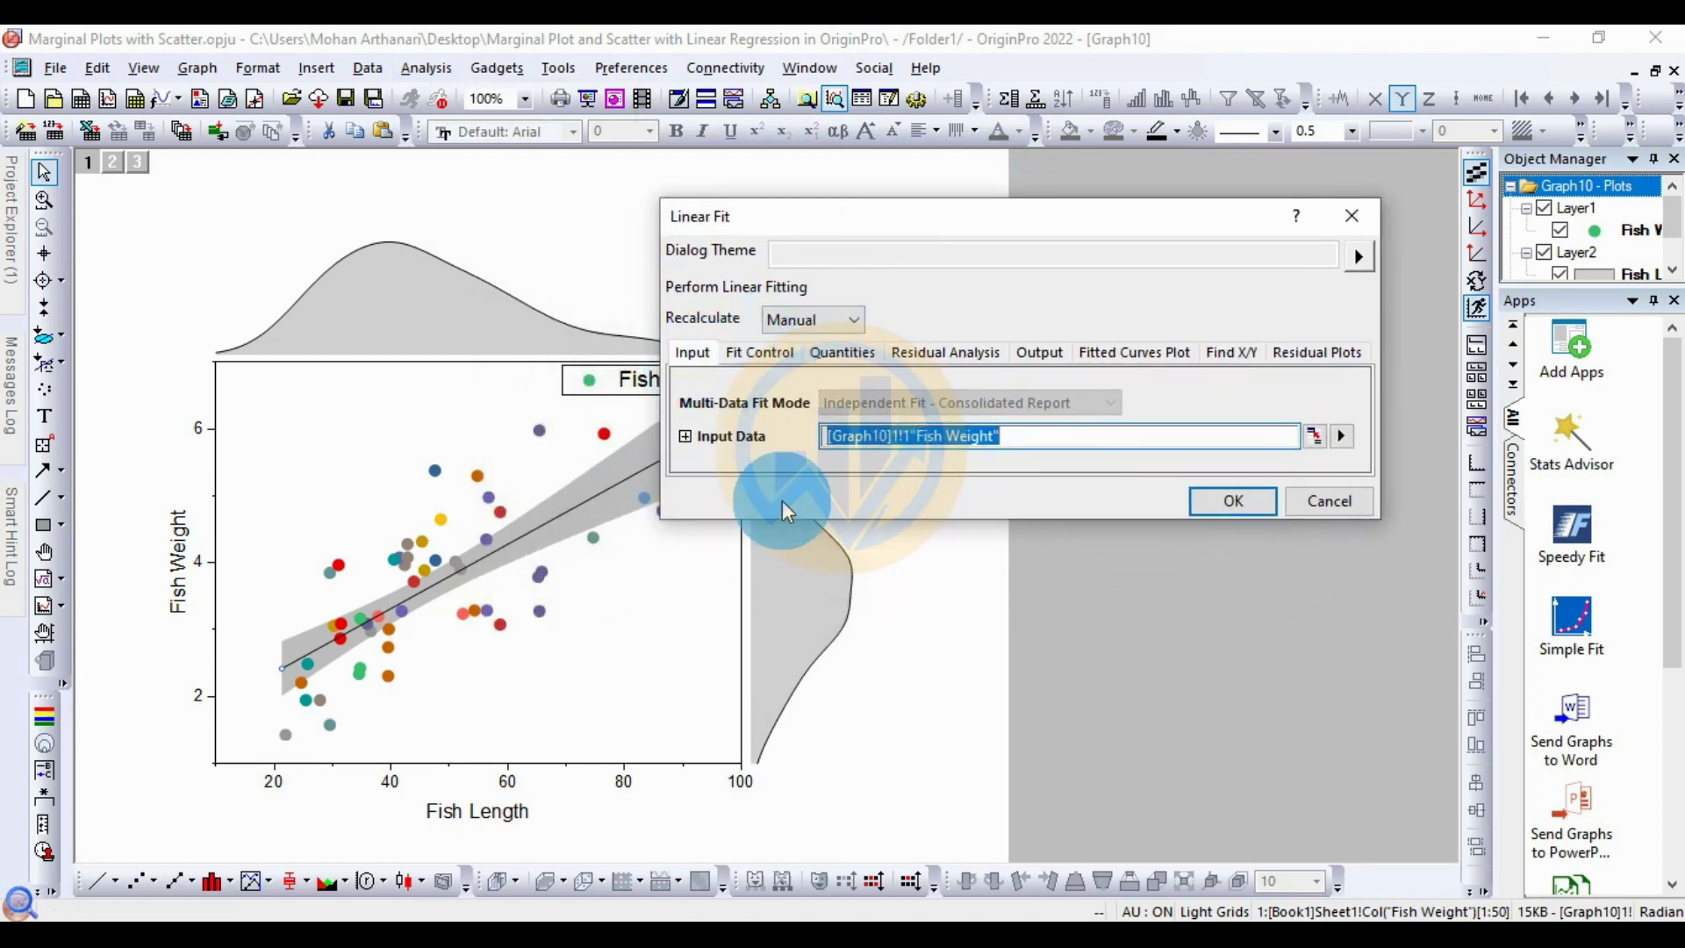
left_click(782, 362)
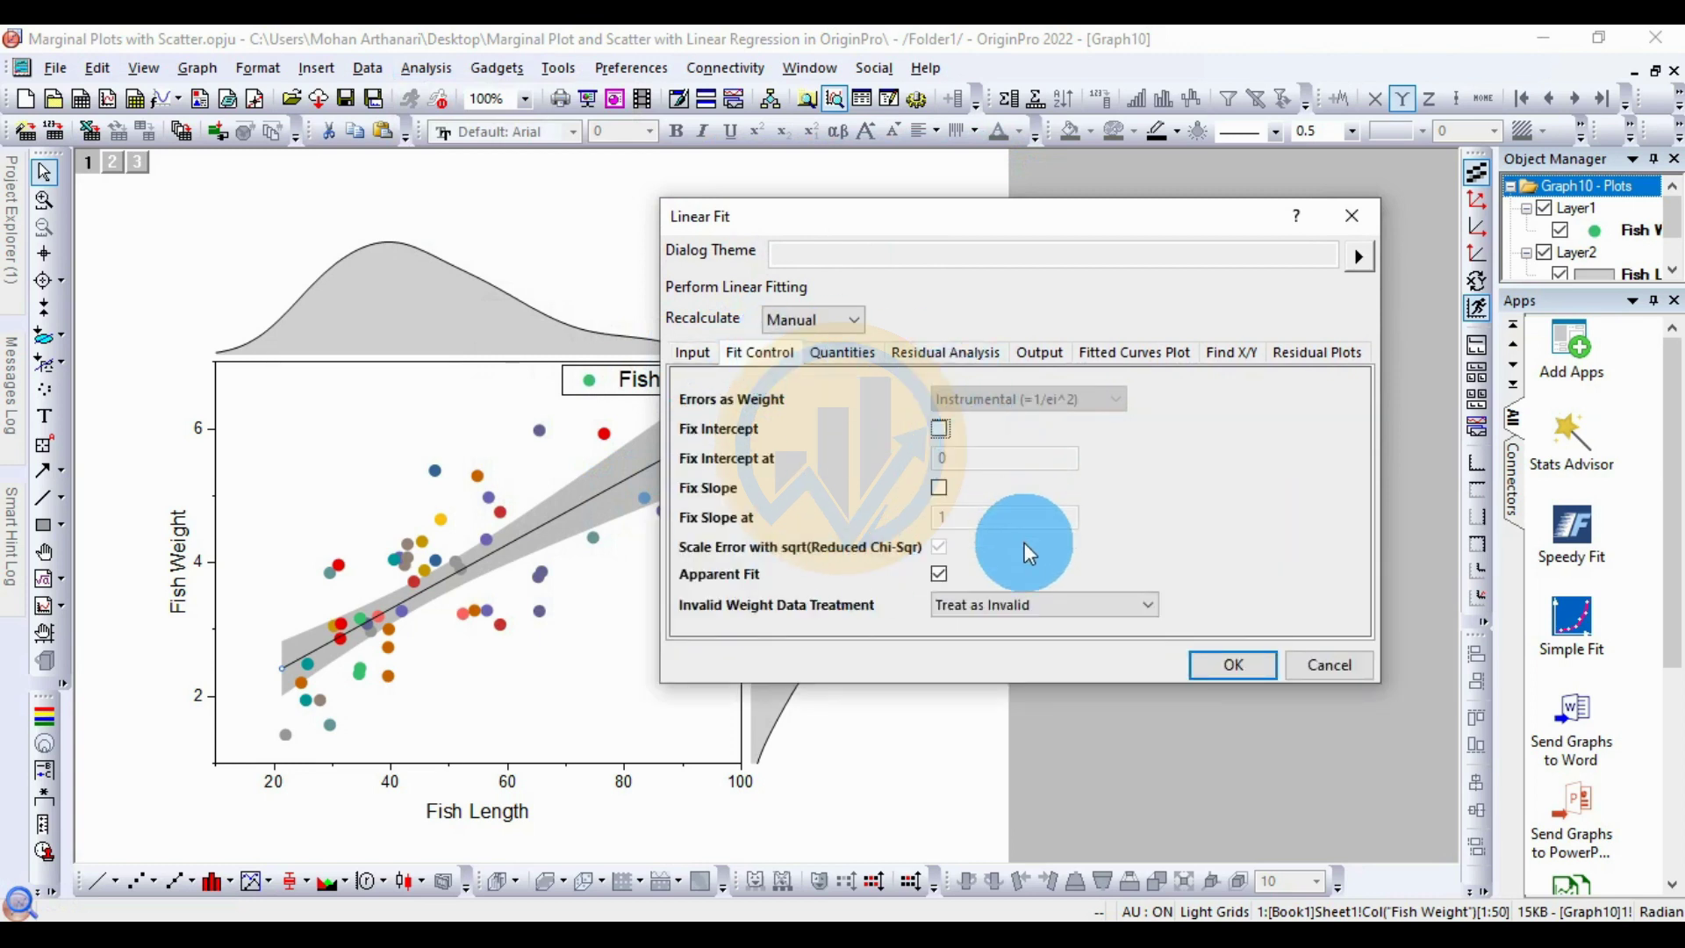
left_click(872, 364)
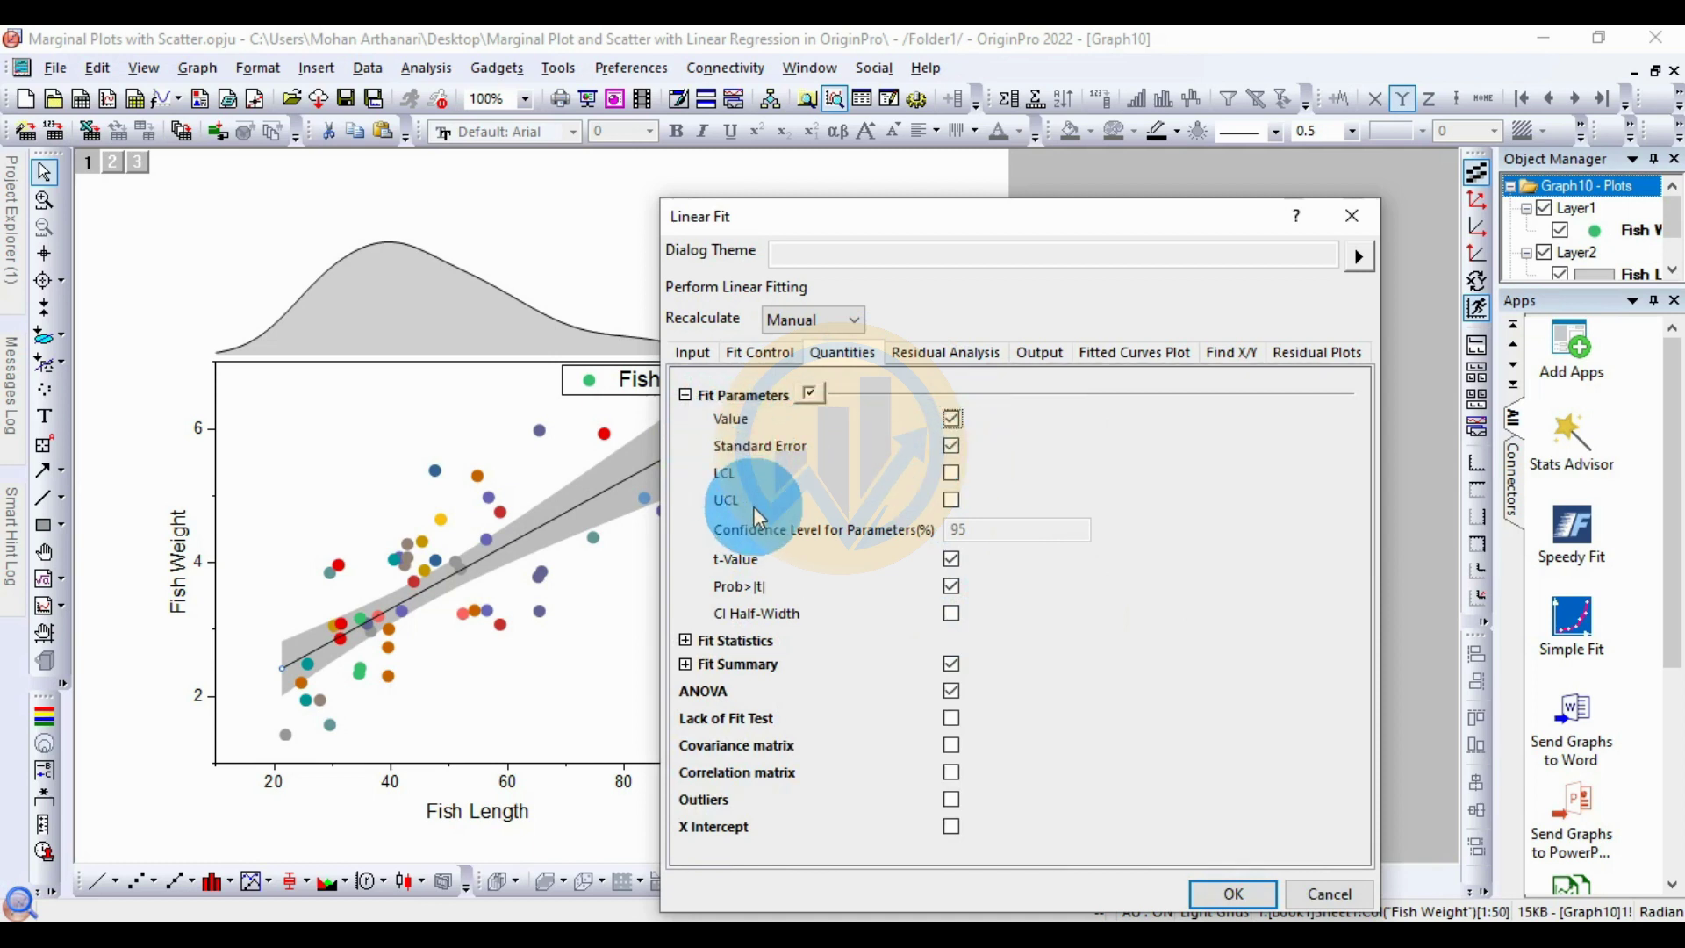
left_click(952, 475)
left_click(953, 475)
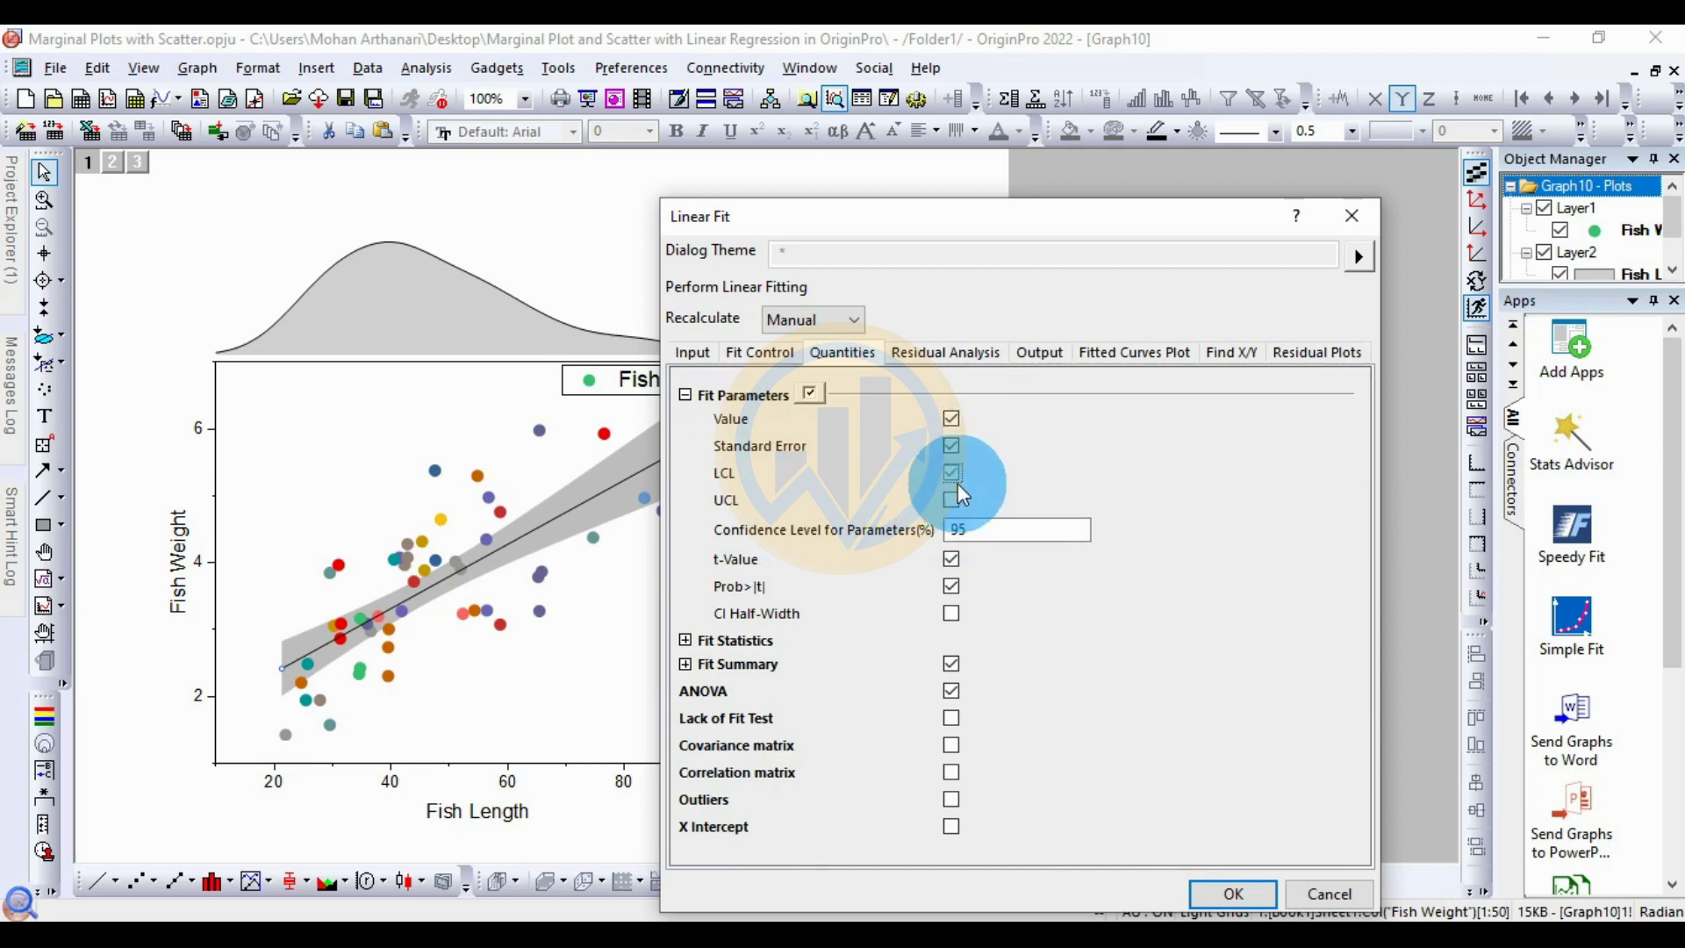
left_click(953, 478)
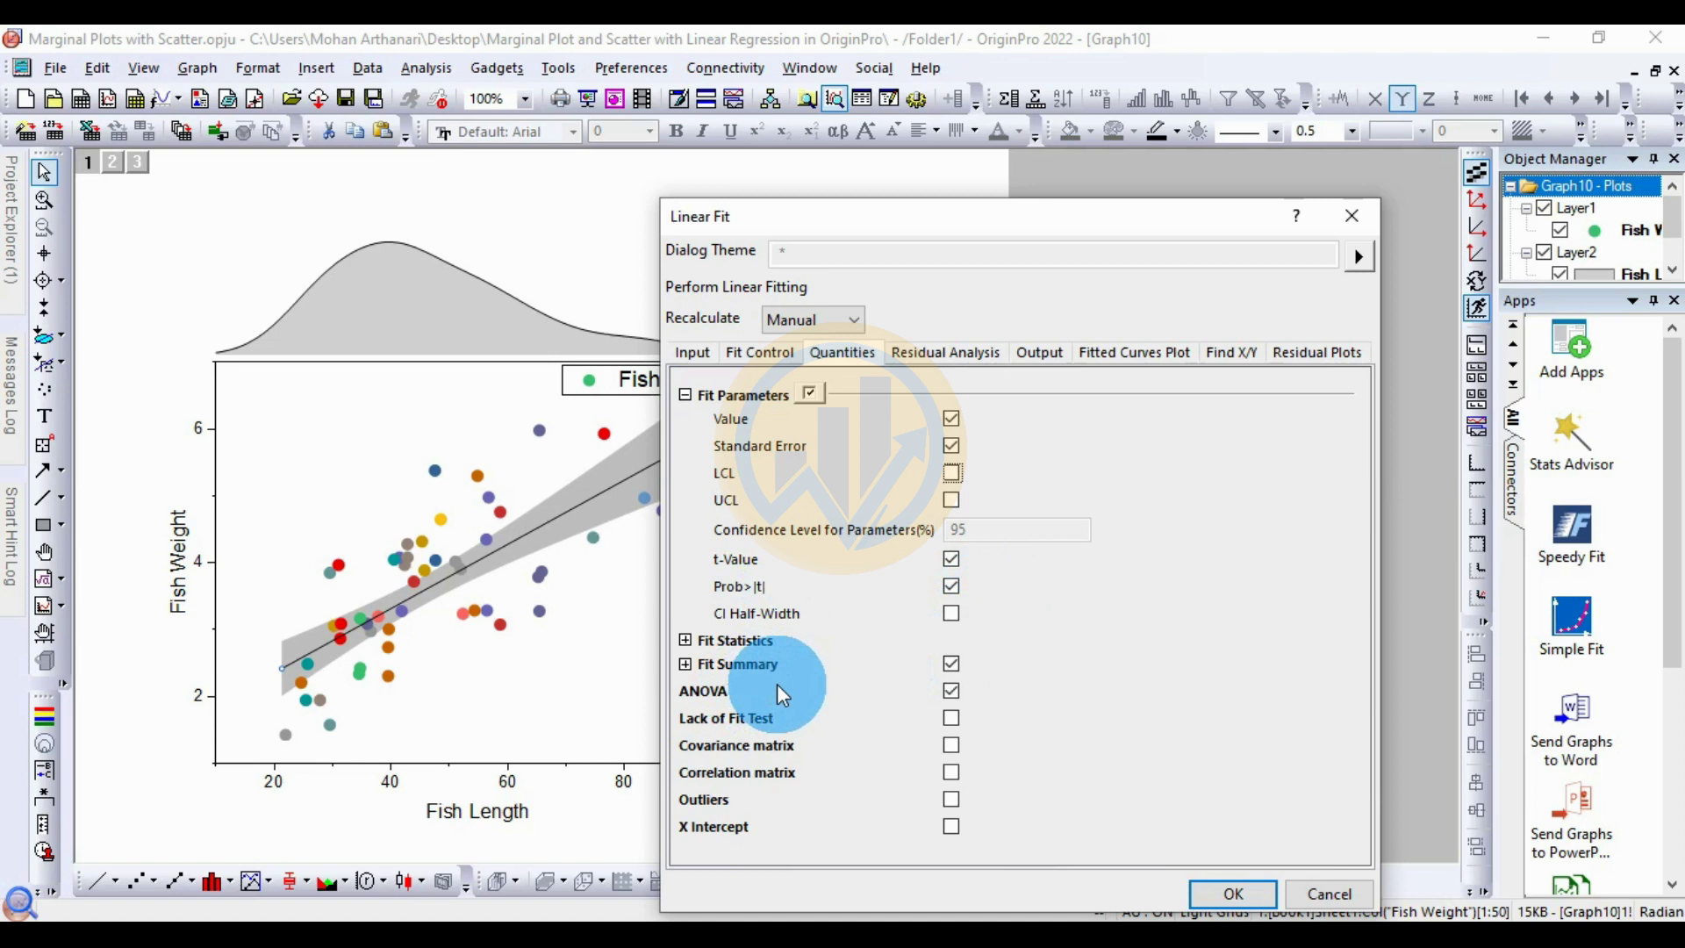
Include Reduced Chi-Sqr and R Value among the fit statistics of the linear fit
left_click(685, 640)
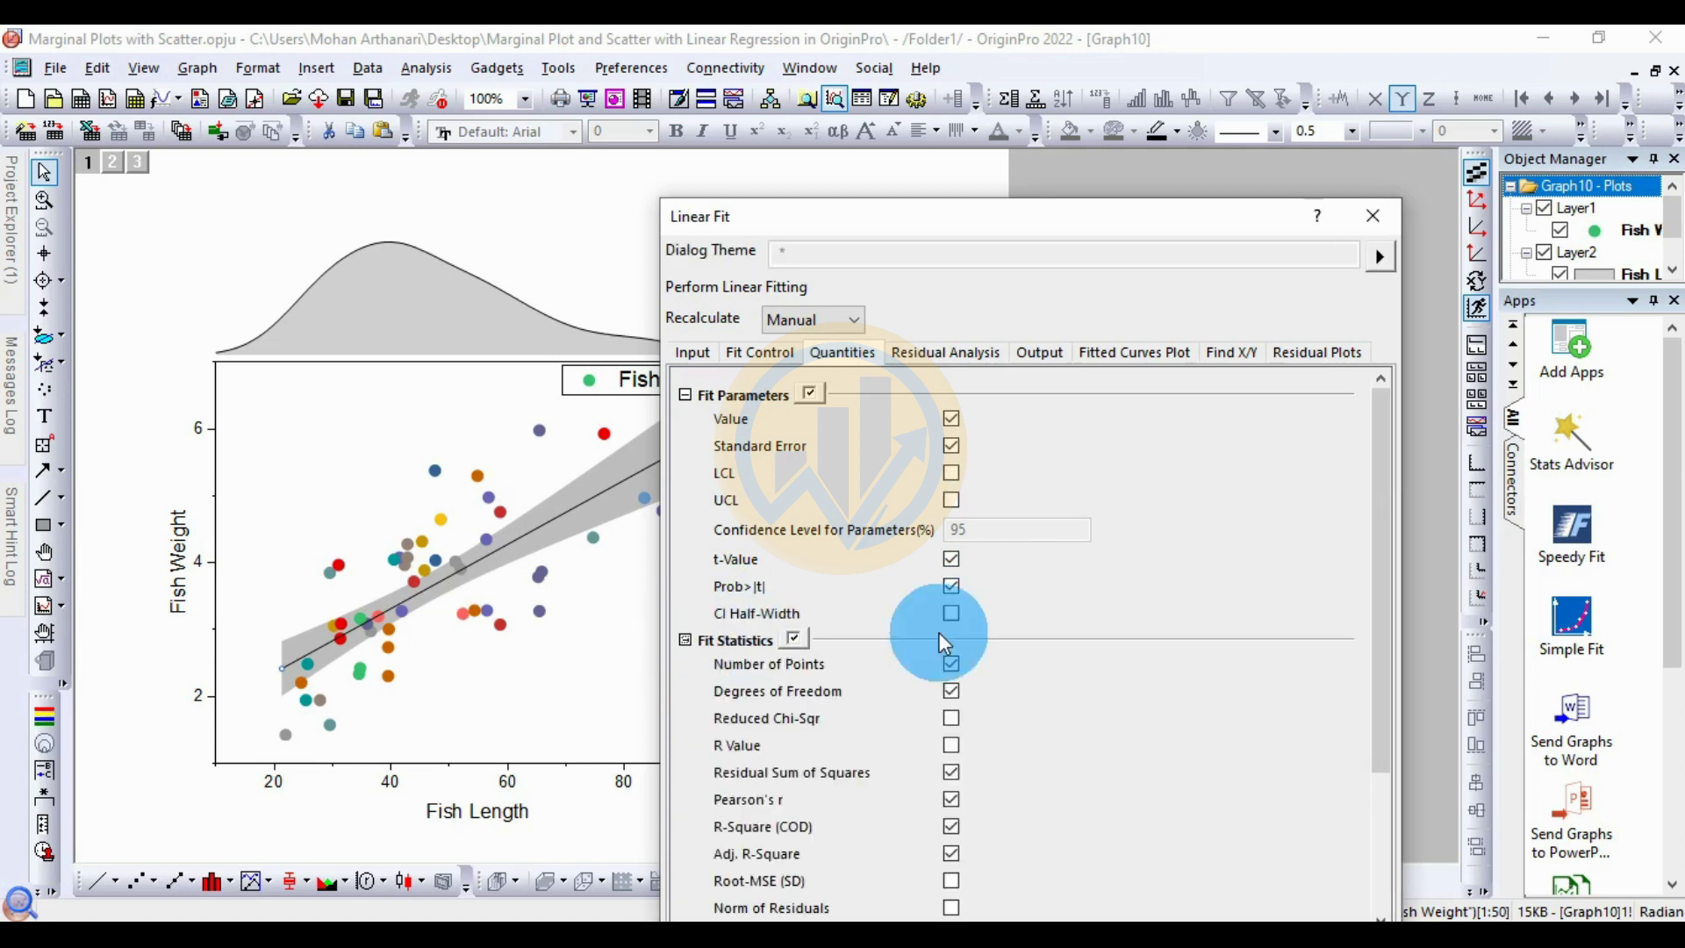
scroll(1088, 680, "down", 1)
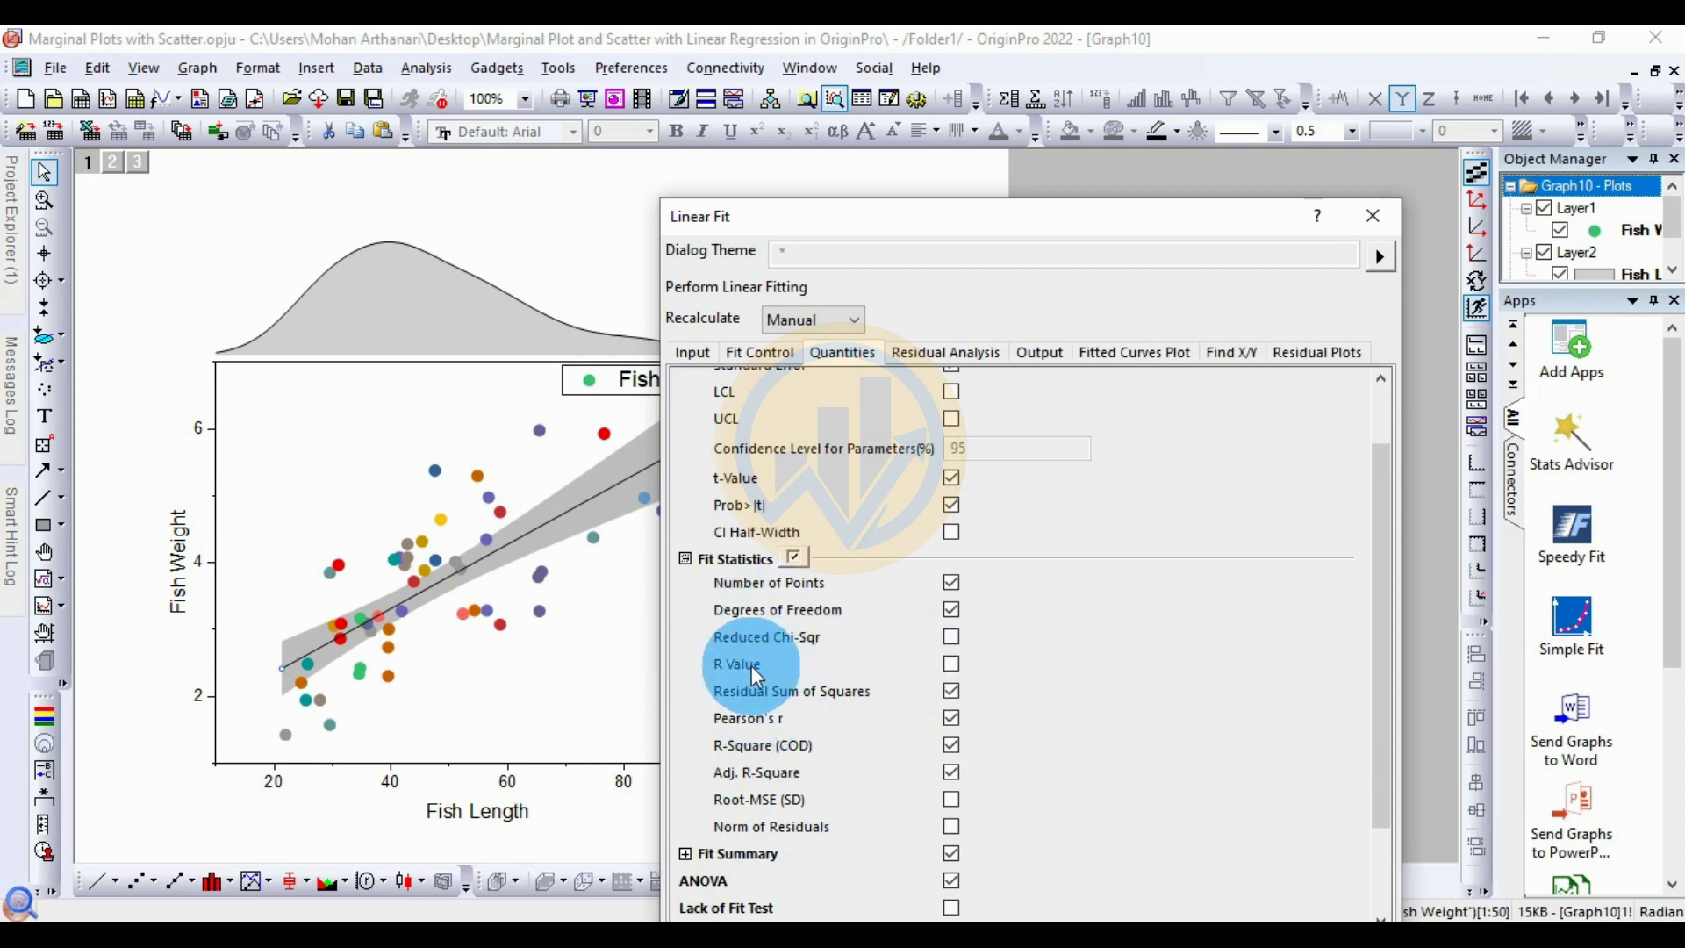
left_click(951, 636)
left_click(953, 664)
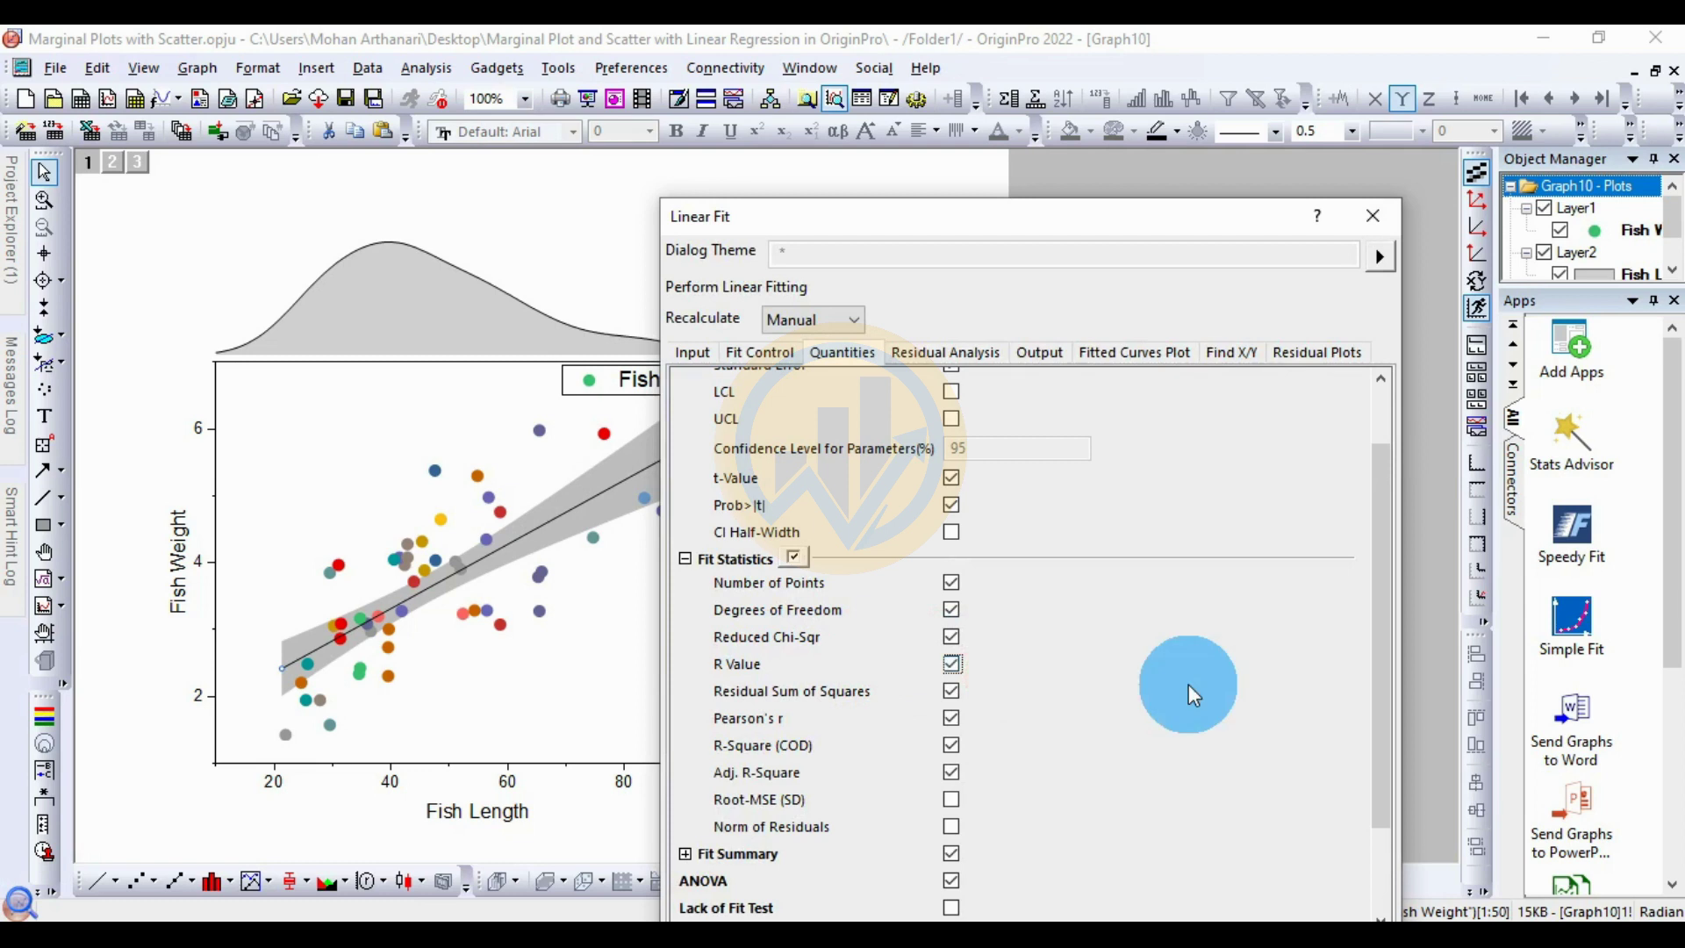
Examine the Fit Summary items and the remaining quantity options of the linear fit, such as ANOVA and the matrices
scroll(851, 660, "down", 1)
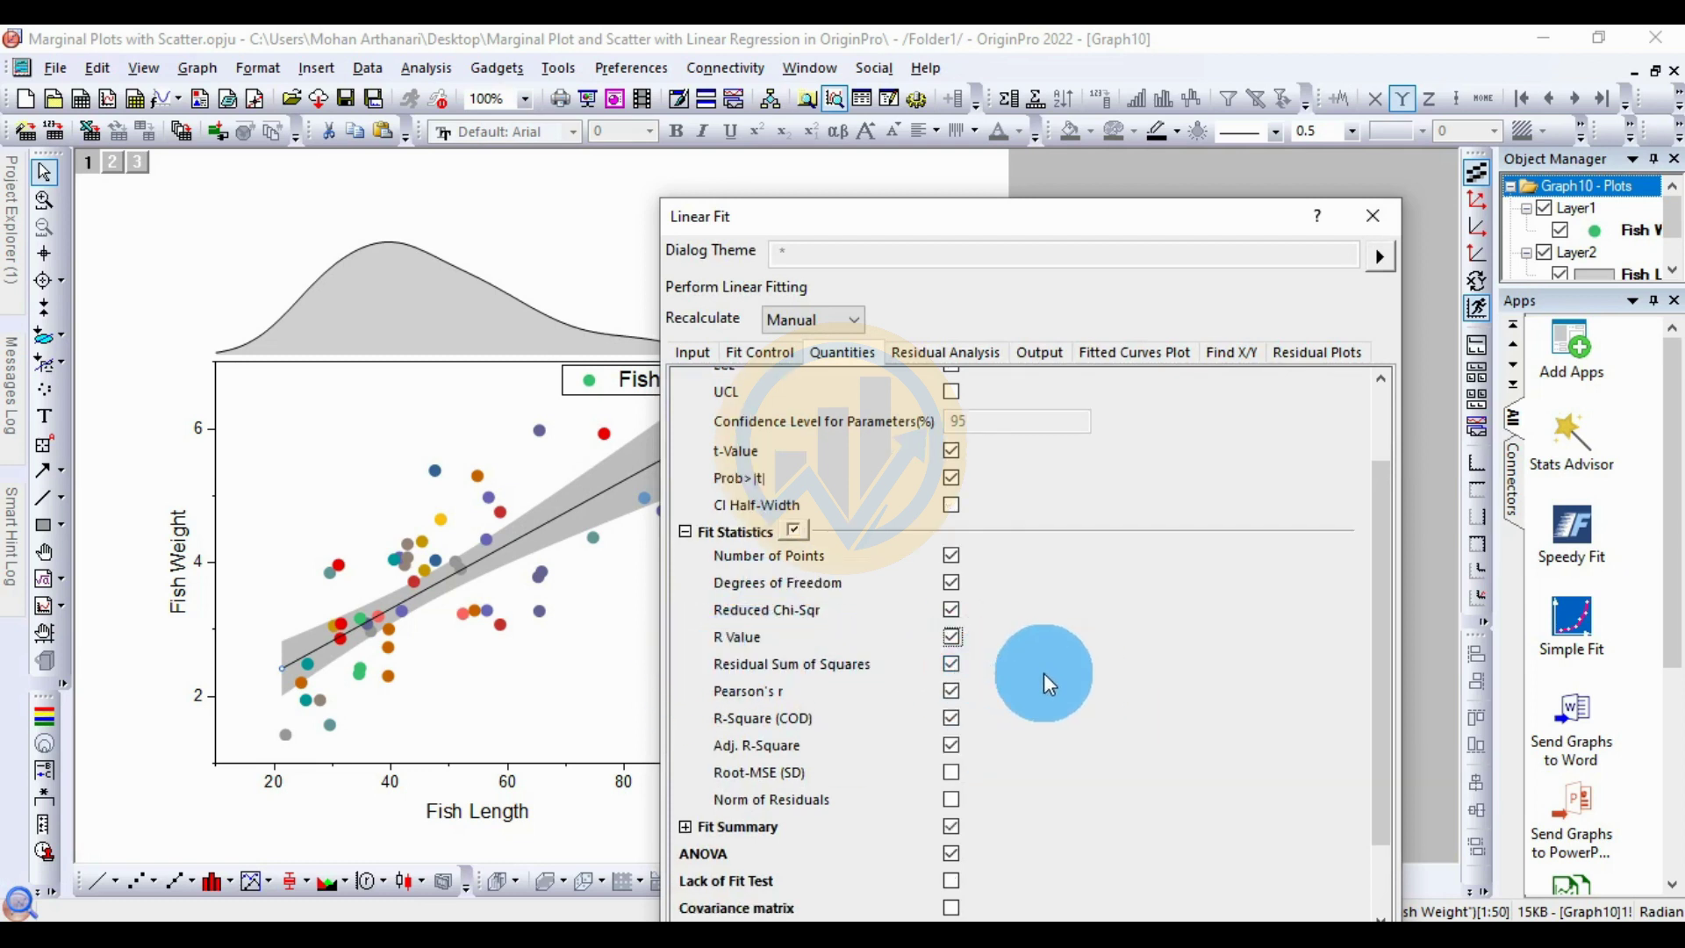
scroll(1045, 674, "down", 2)
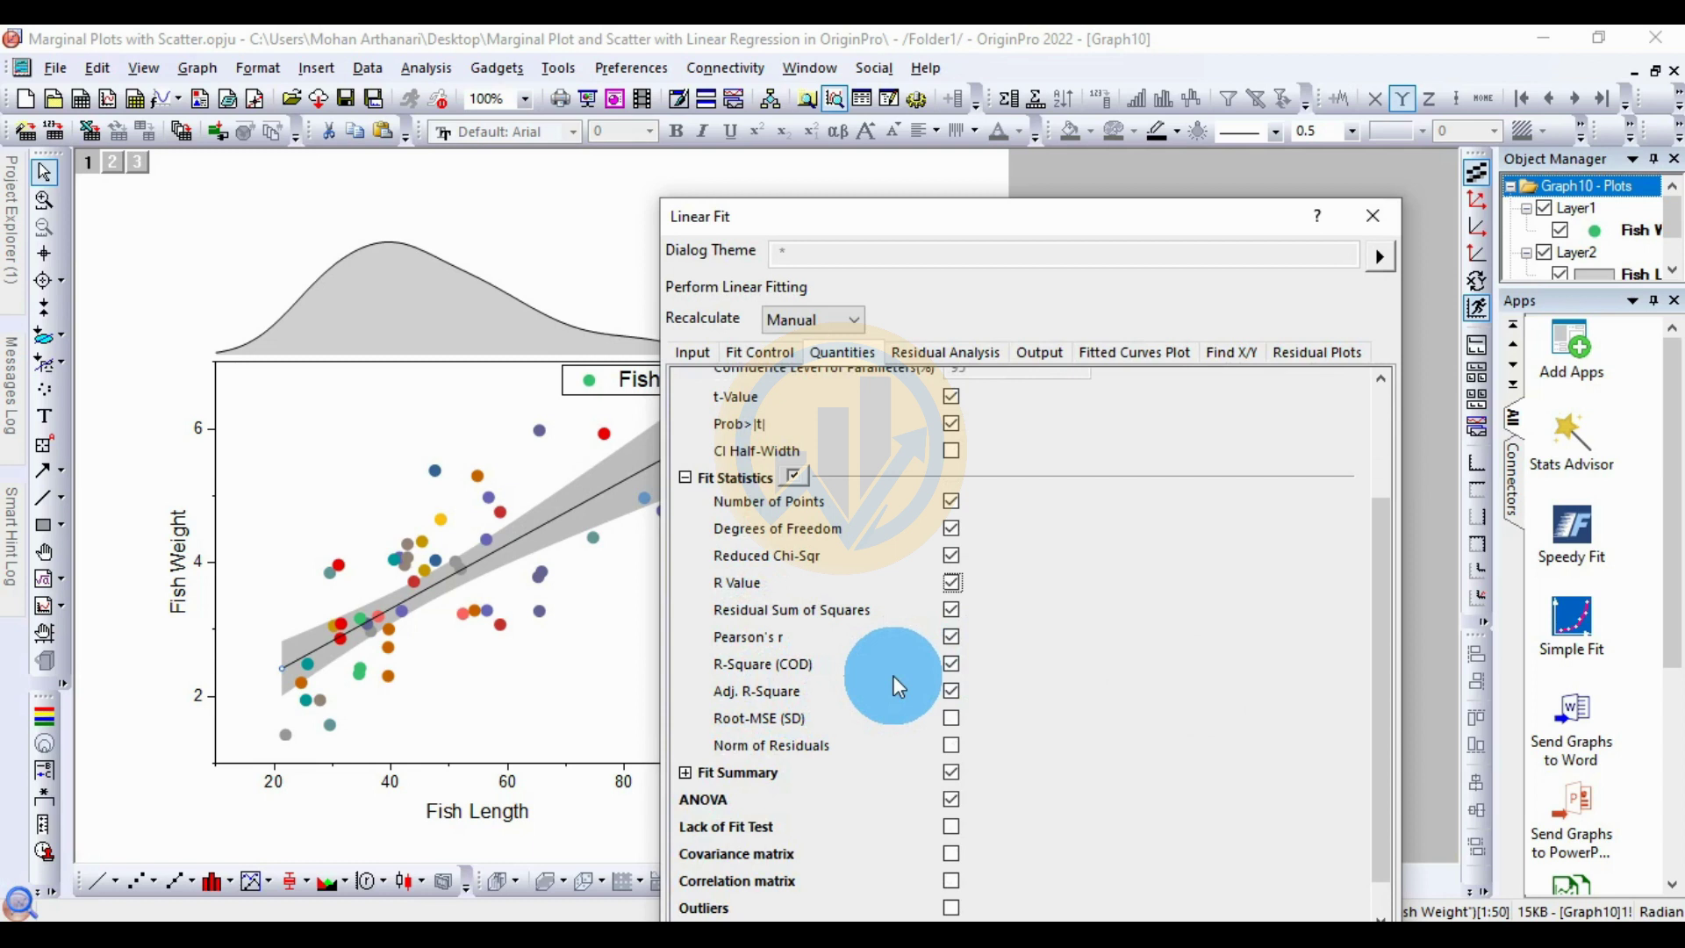
scroll(937, 681, "down", 1)
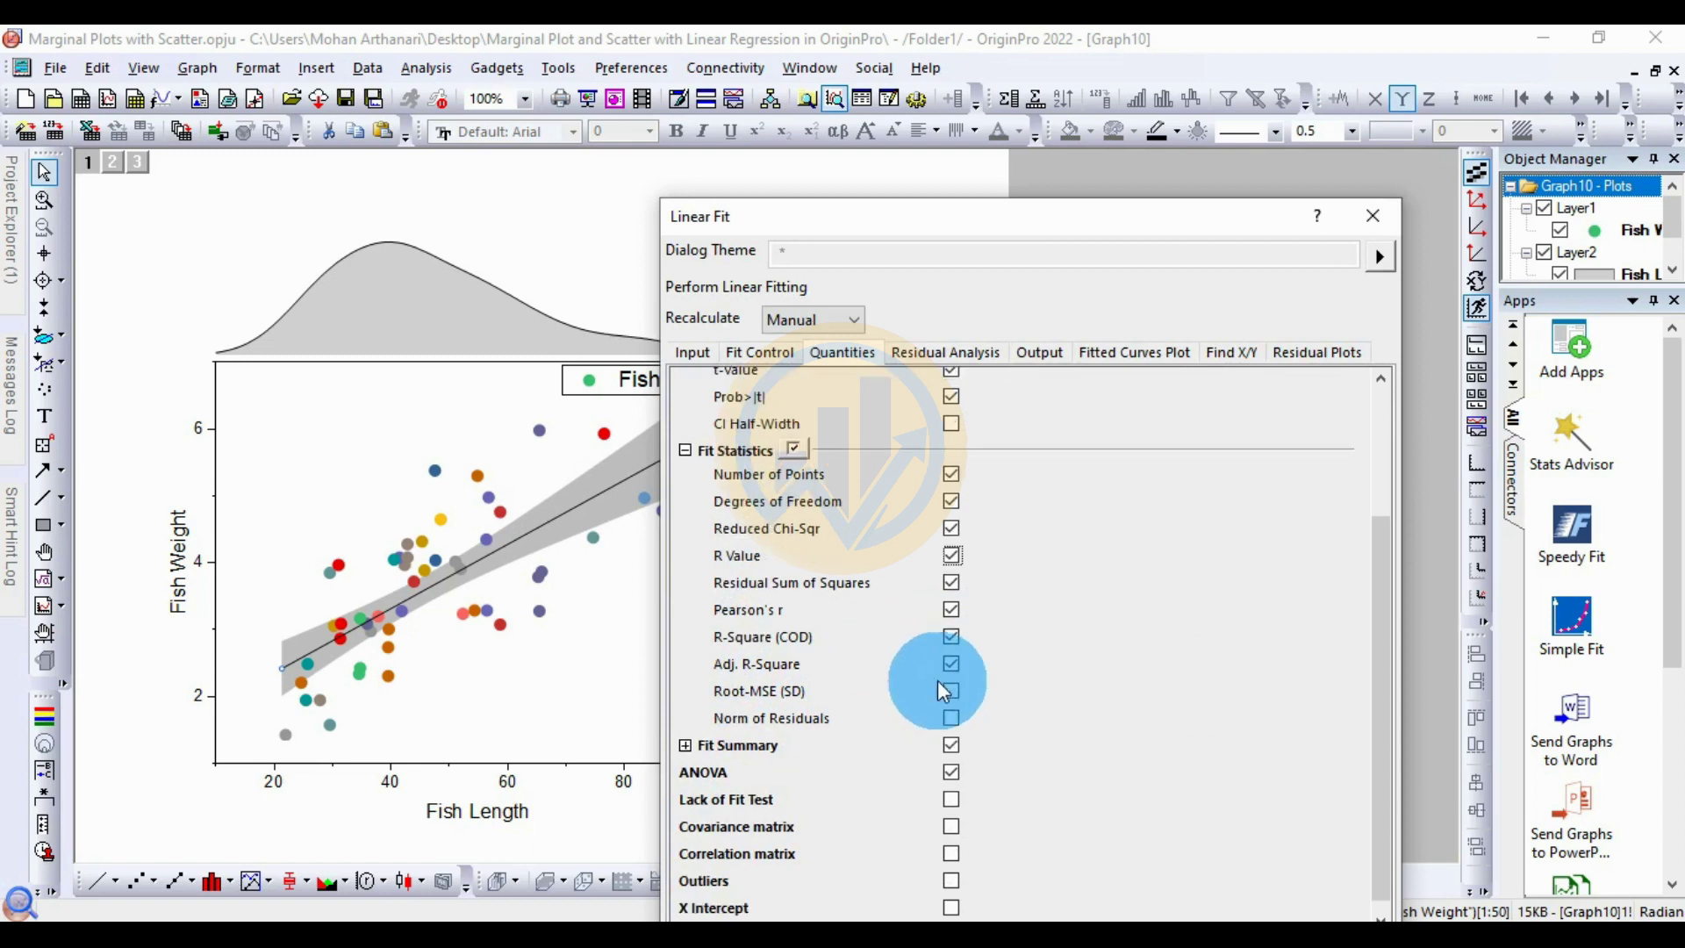
left_click(684, 744)
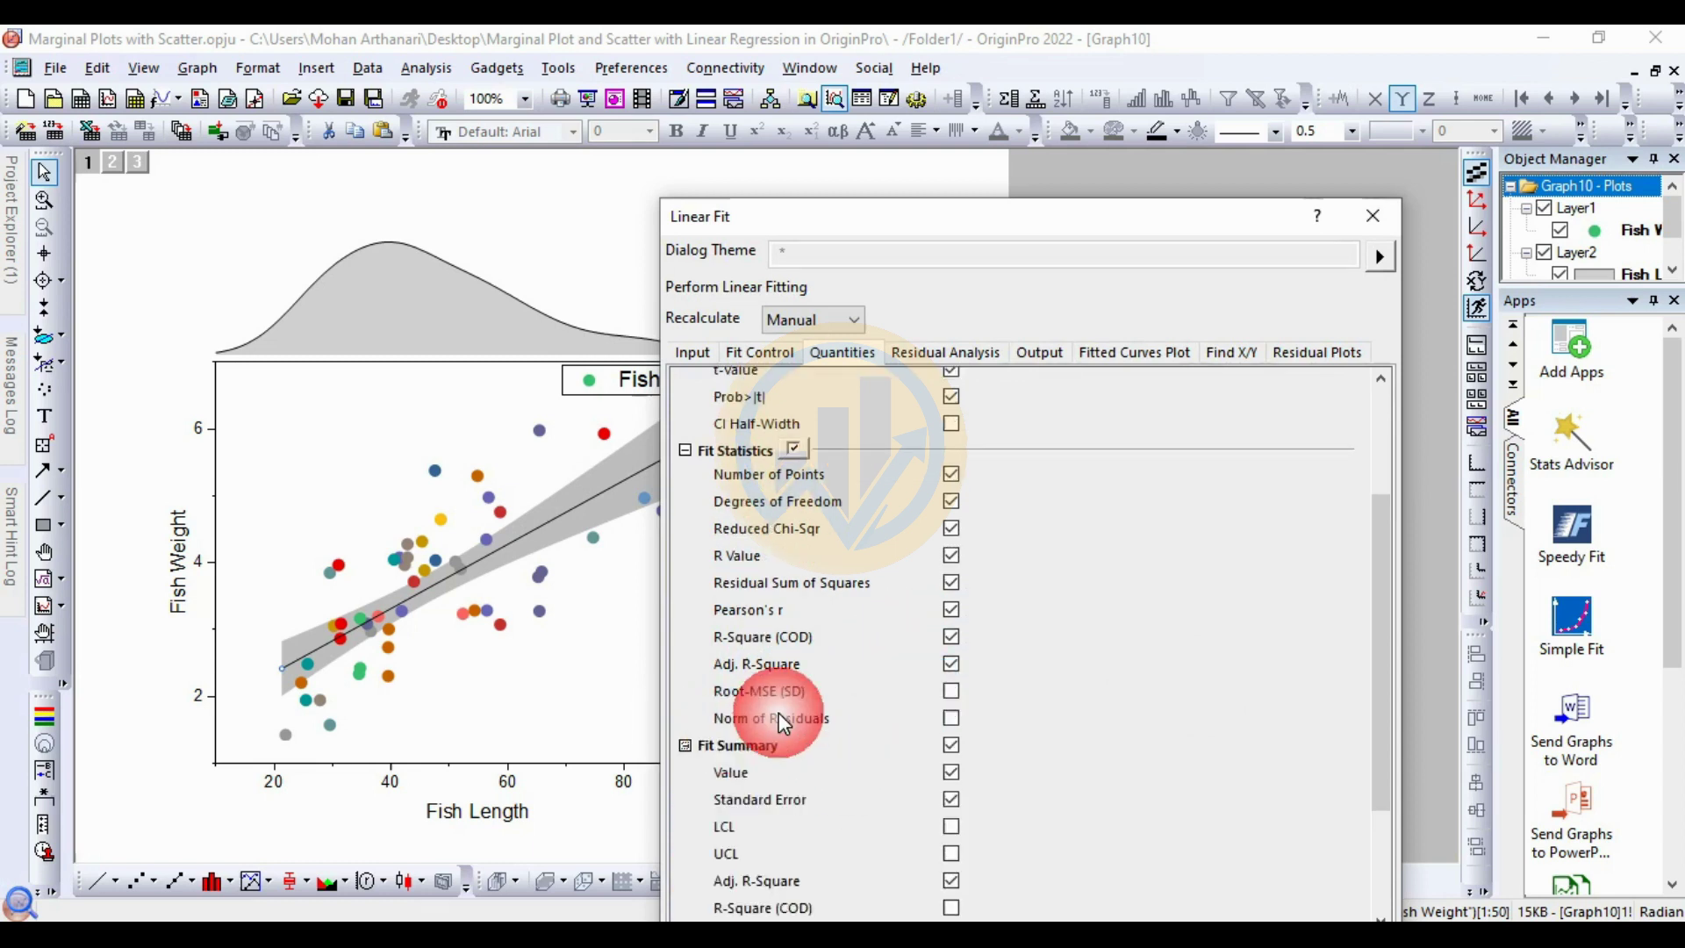
scroll(825, 693, "down", 2)
scroll(818, 692, "down", 2)
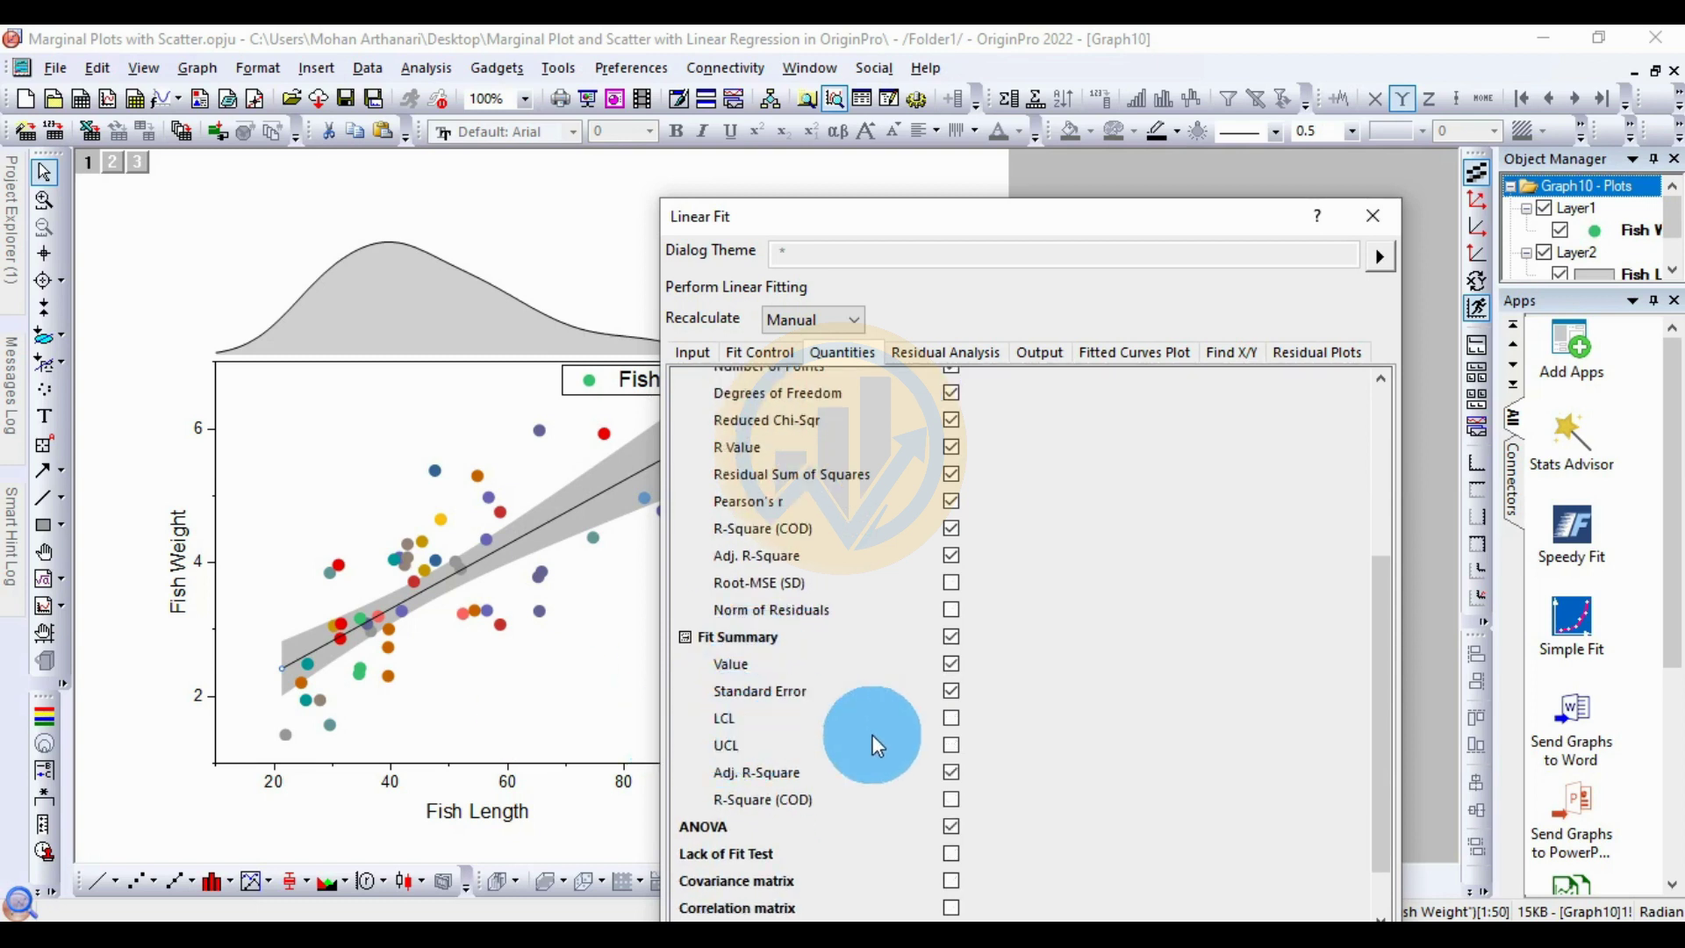
left_click(953, 719)
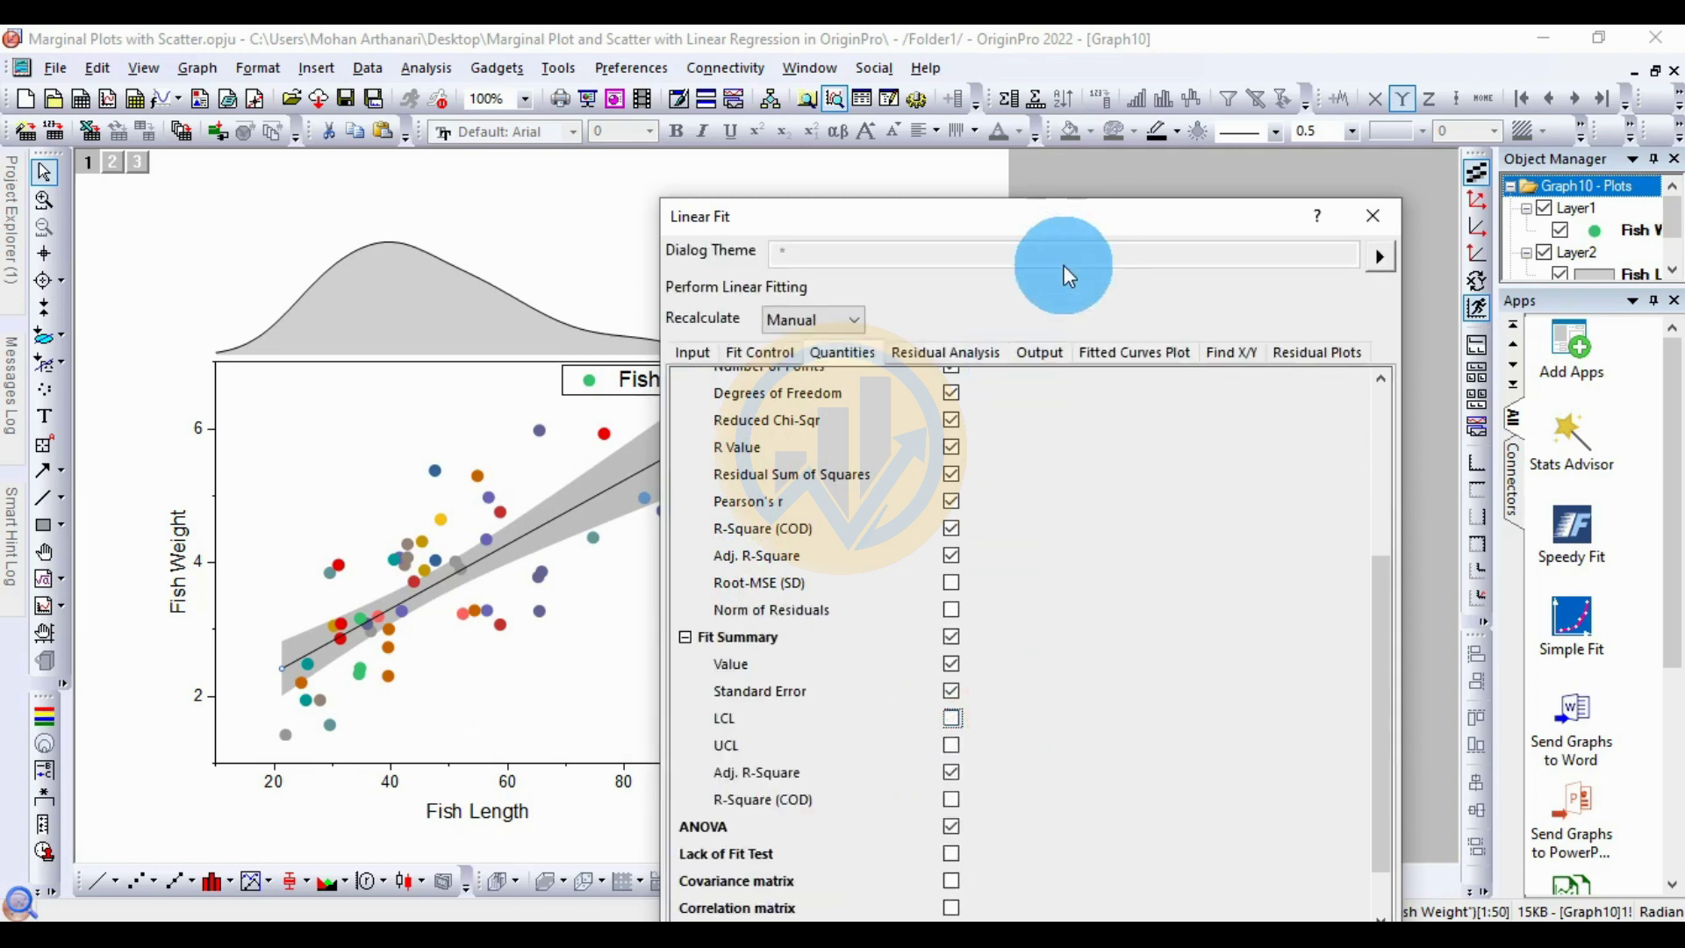
left_click_drag(1069, 219, 1064, 101)
scroll(990, 527, "down", 2)
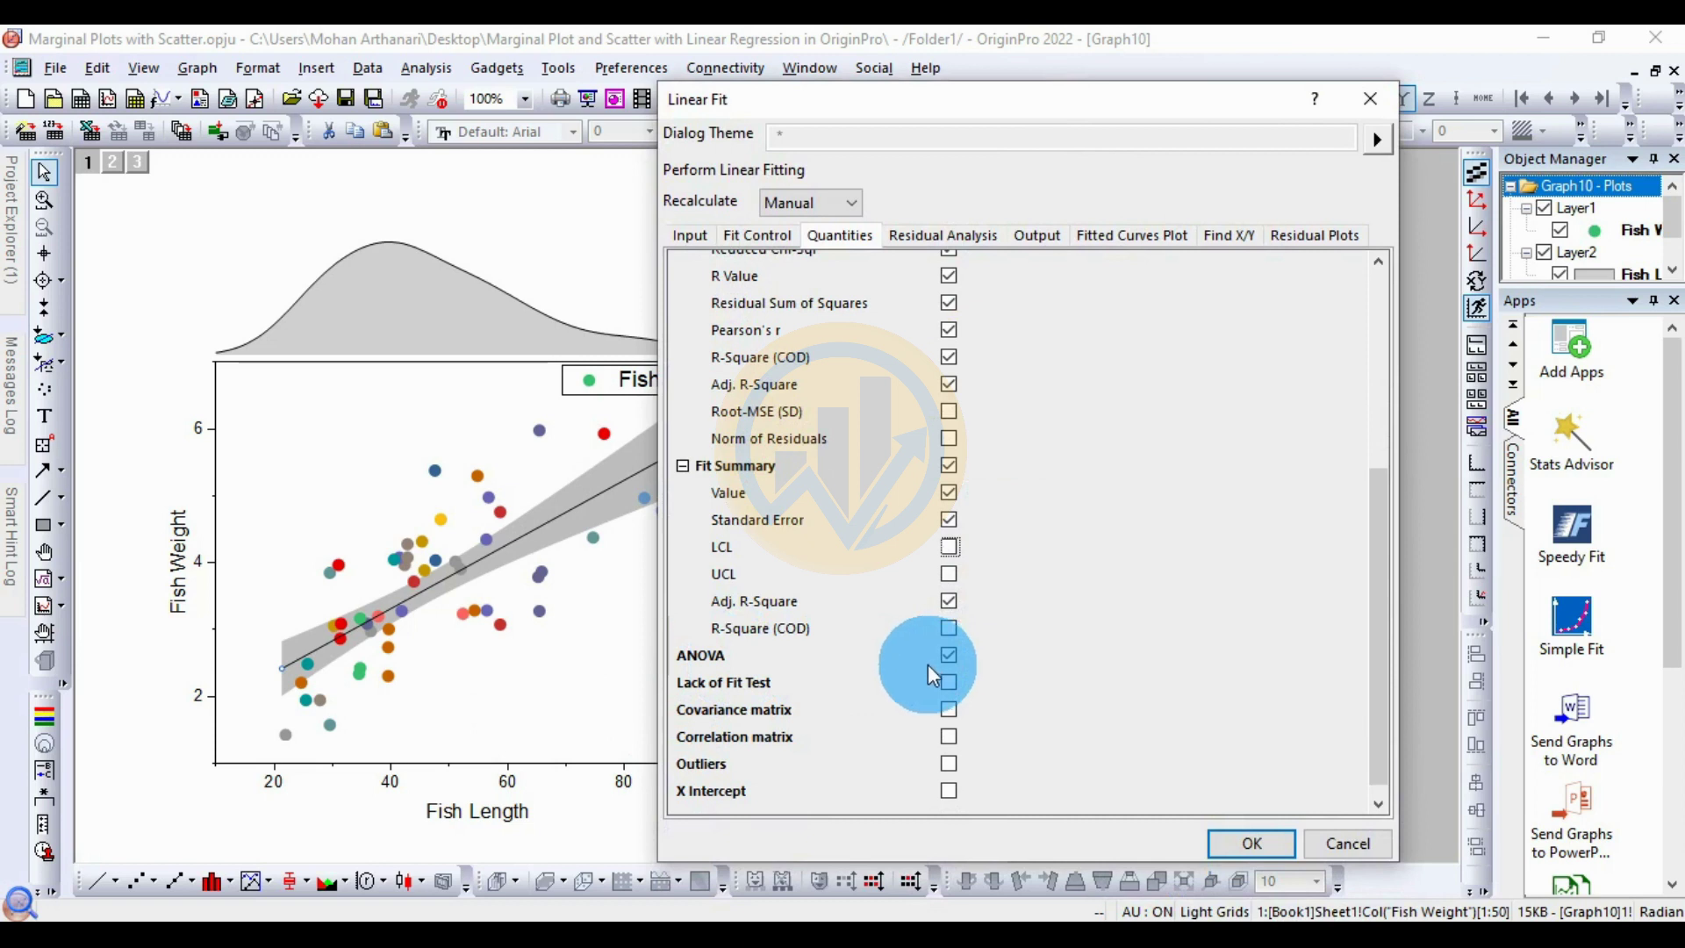
Review the residual analysis, output, fitted curve, find X/Y and residual plot settings, and run the linear fit
left_click(922, 240)
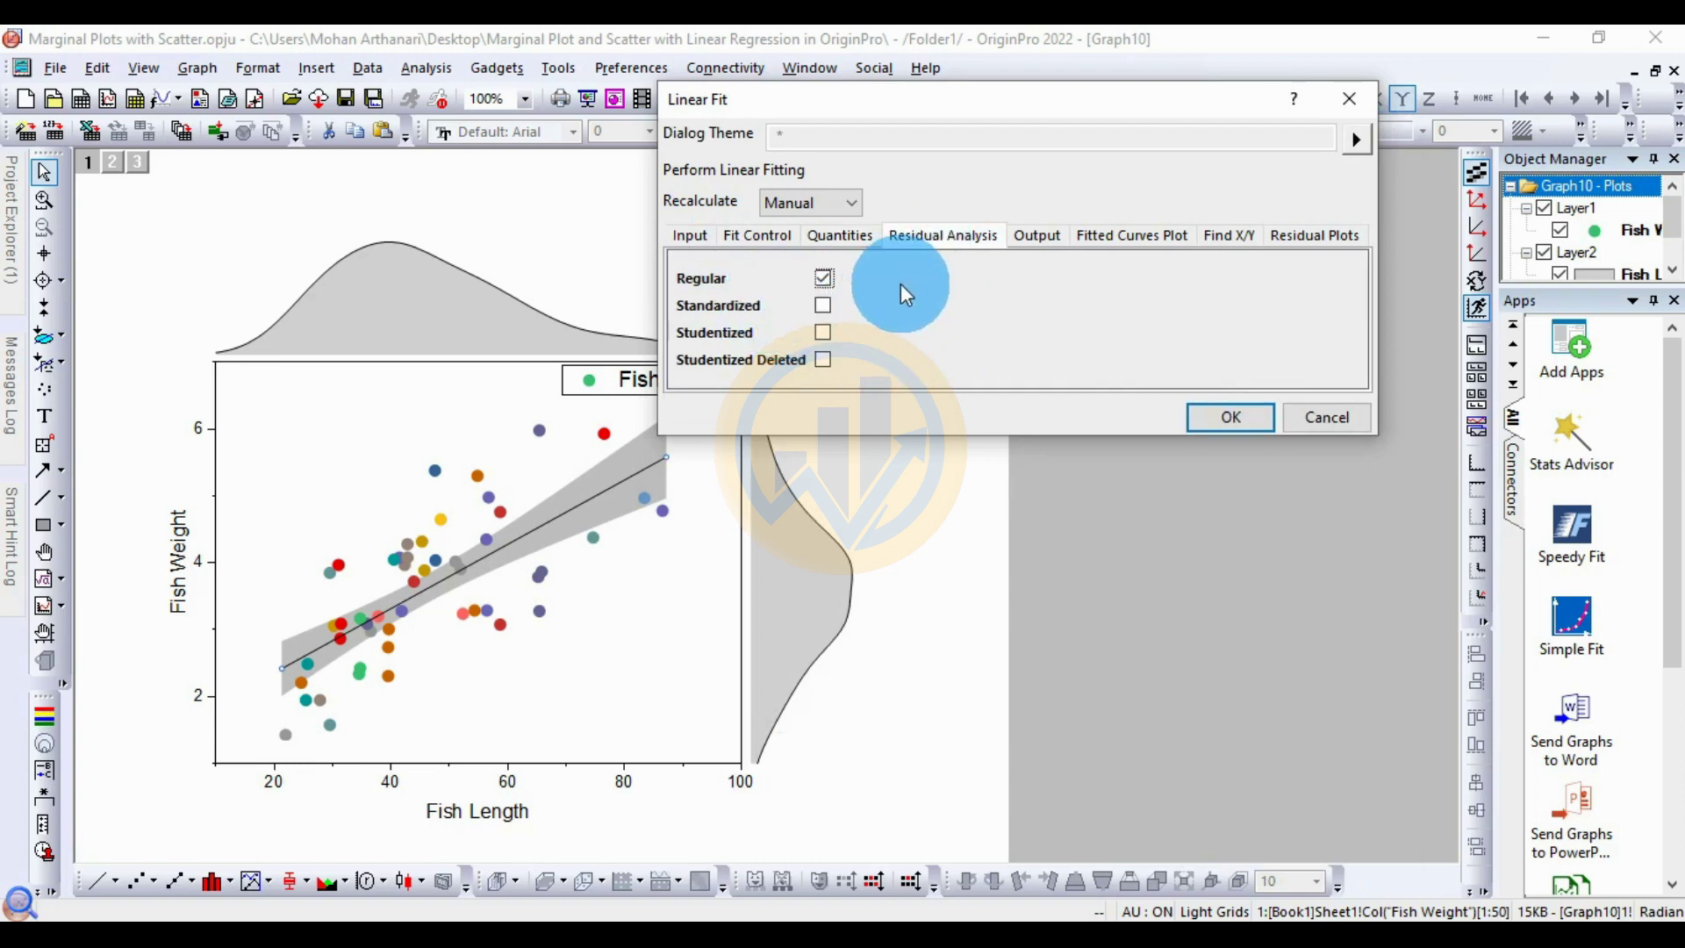
left_click(1049, 238)
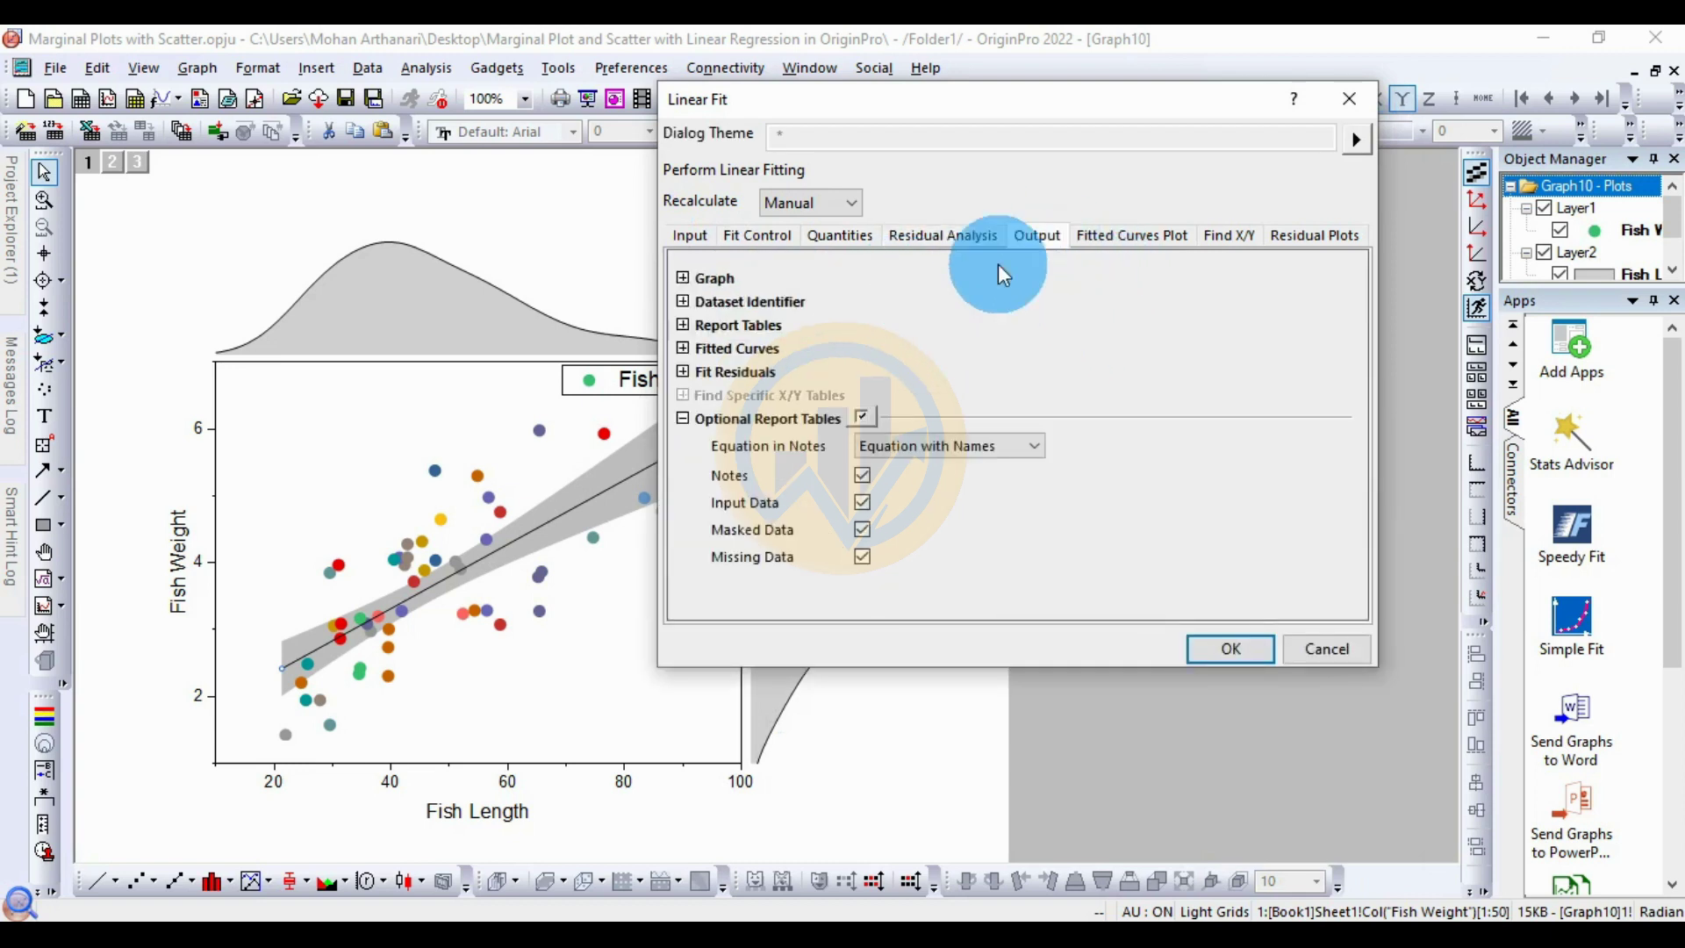
left_click(1144, 235)
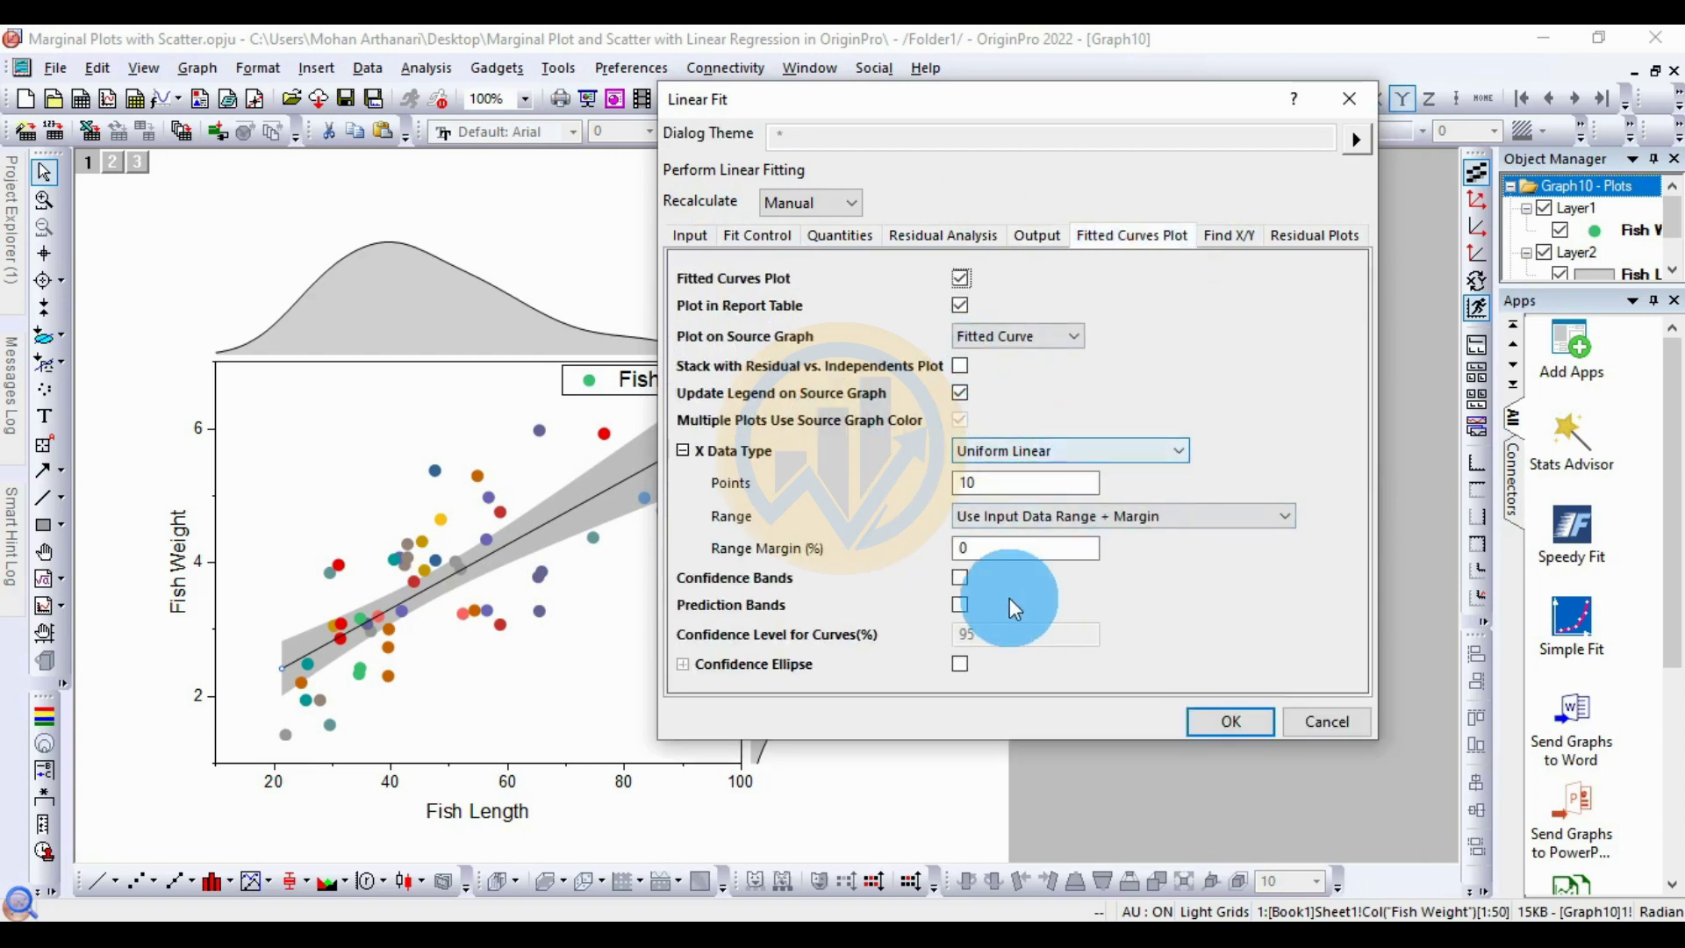
left_click(1233, 235)
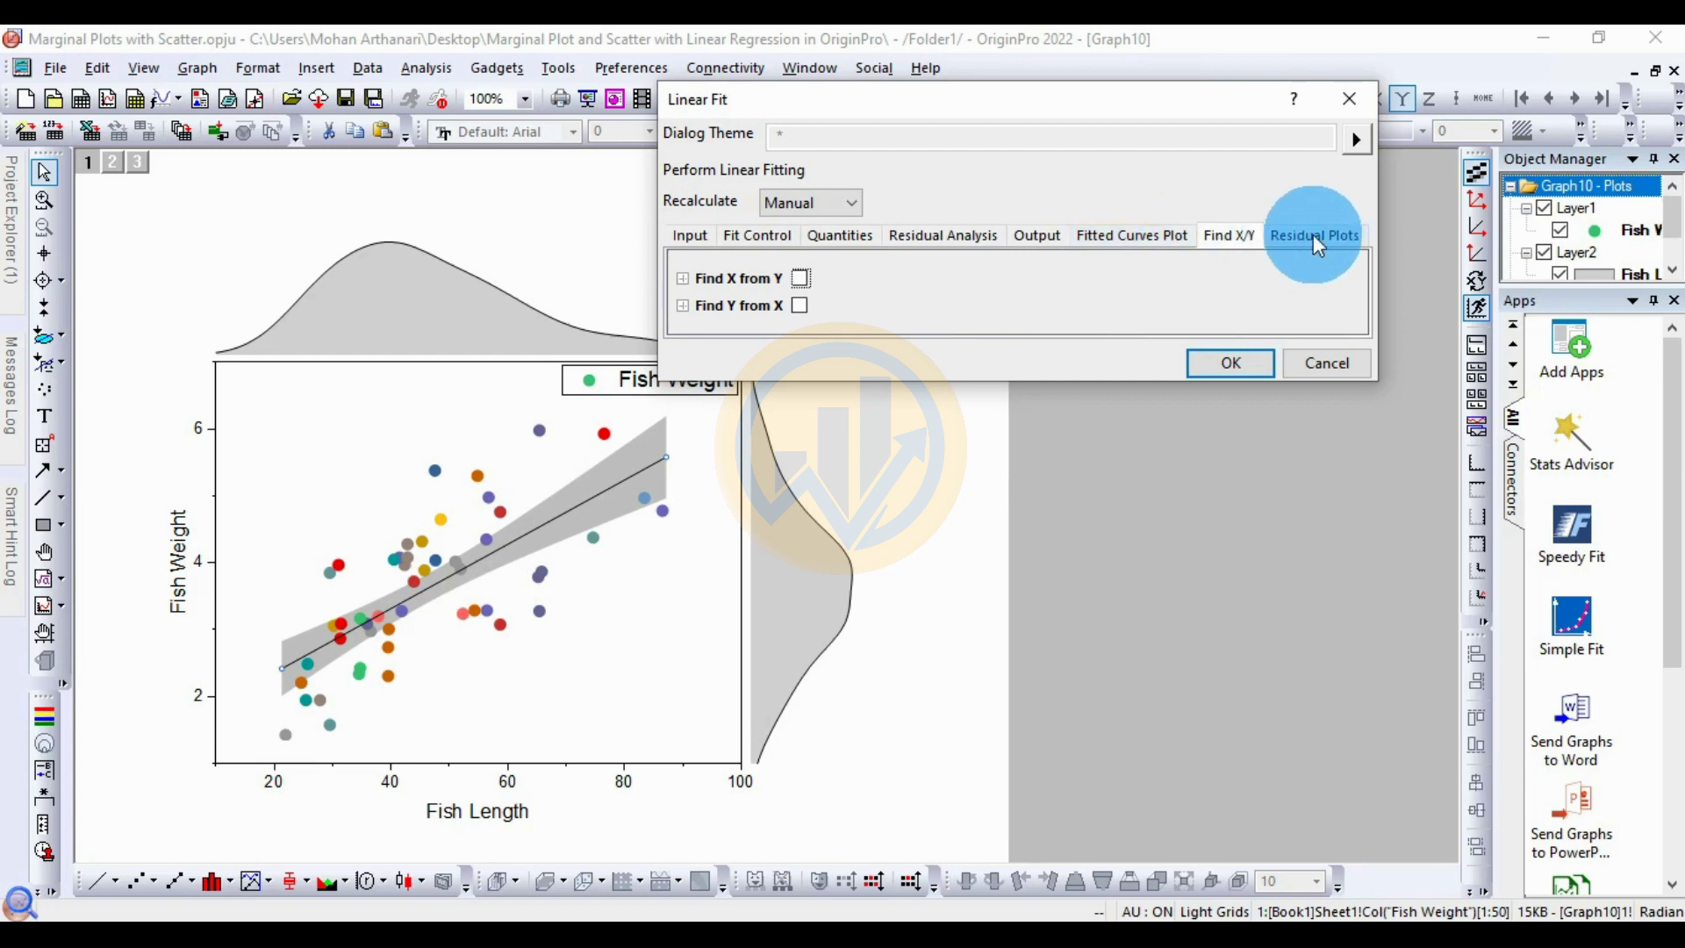
left_click(1313, 234)
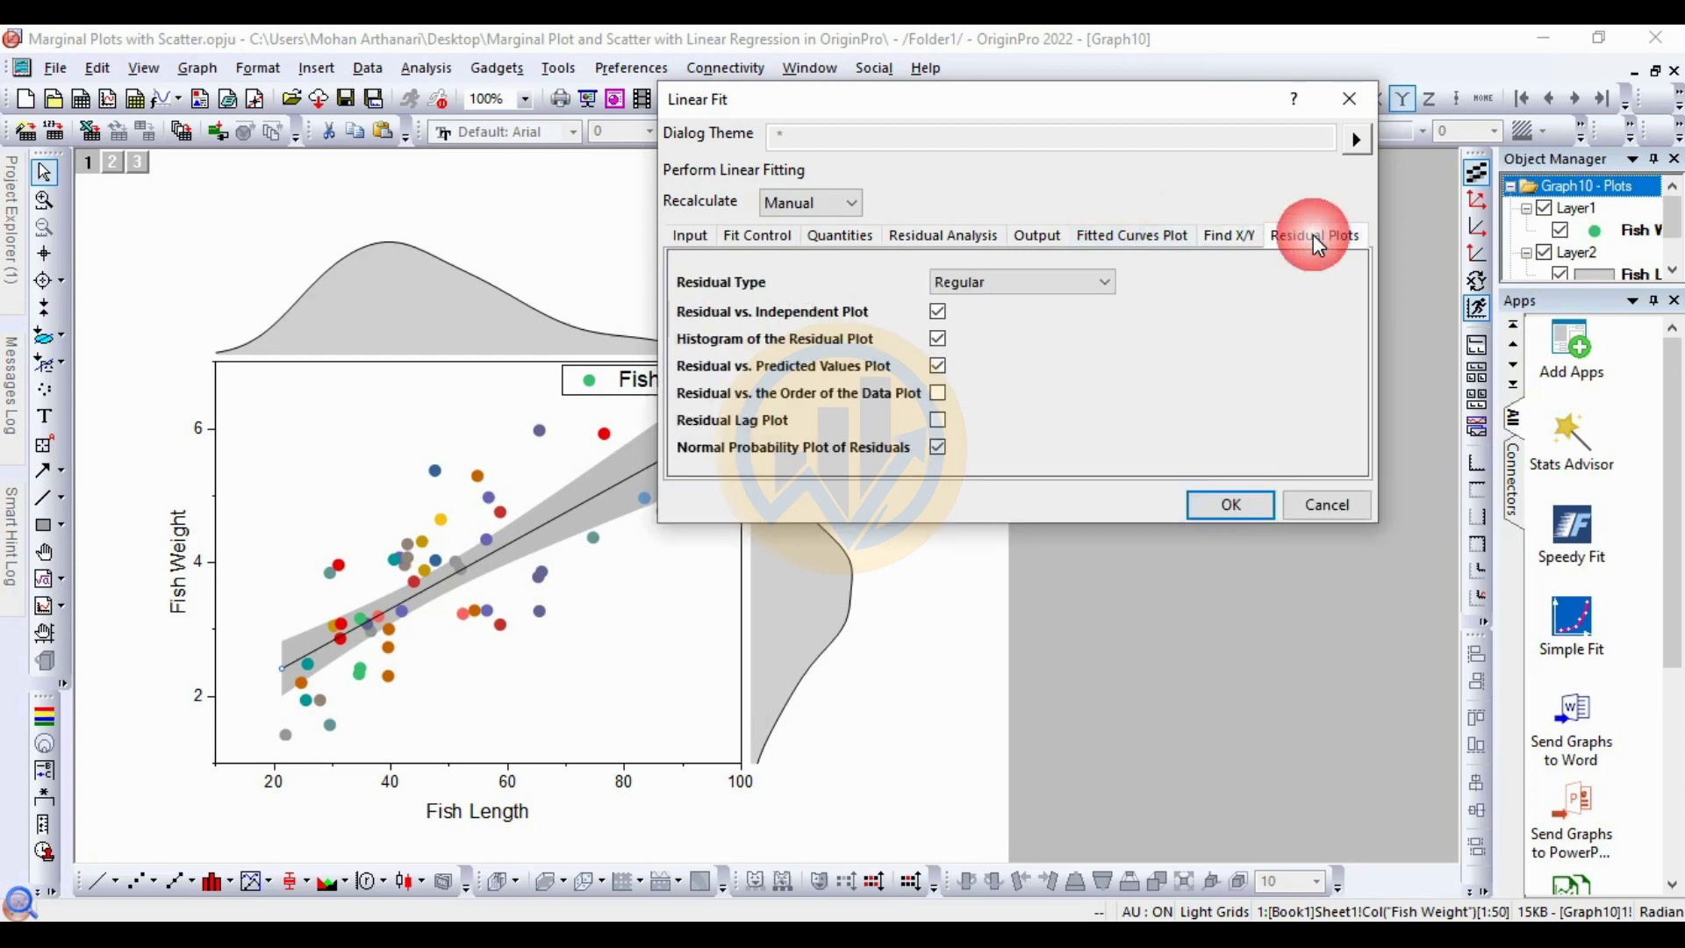
left_click(1251, 506)
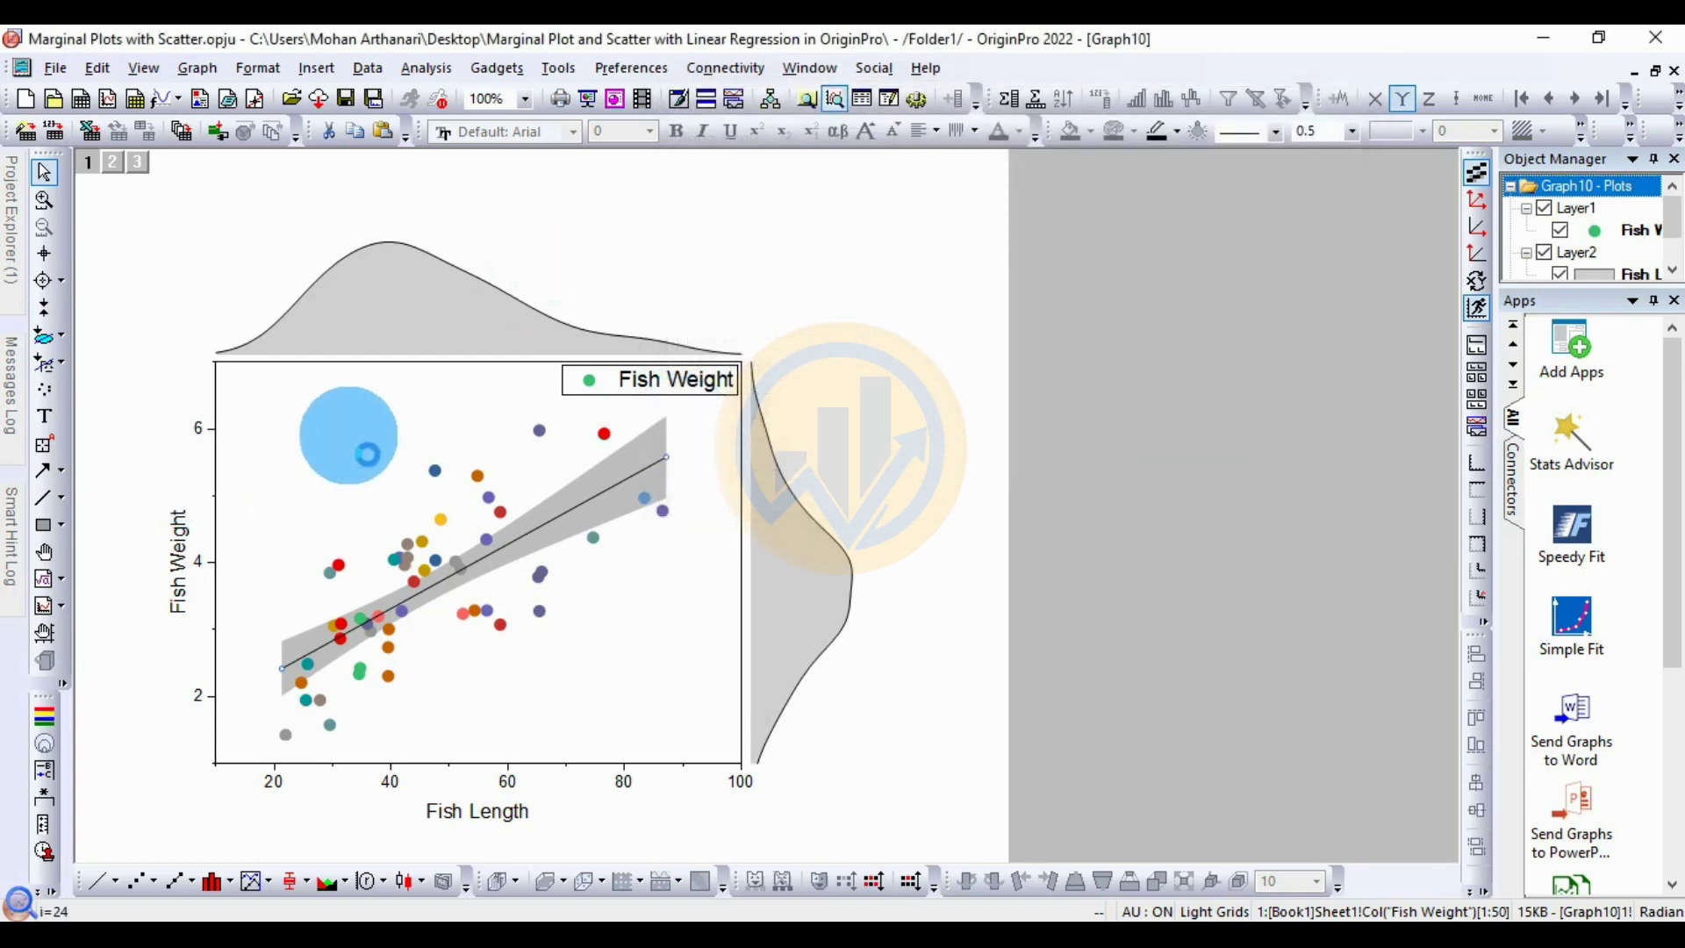
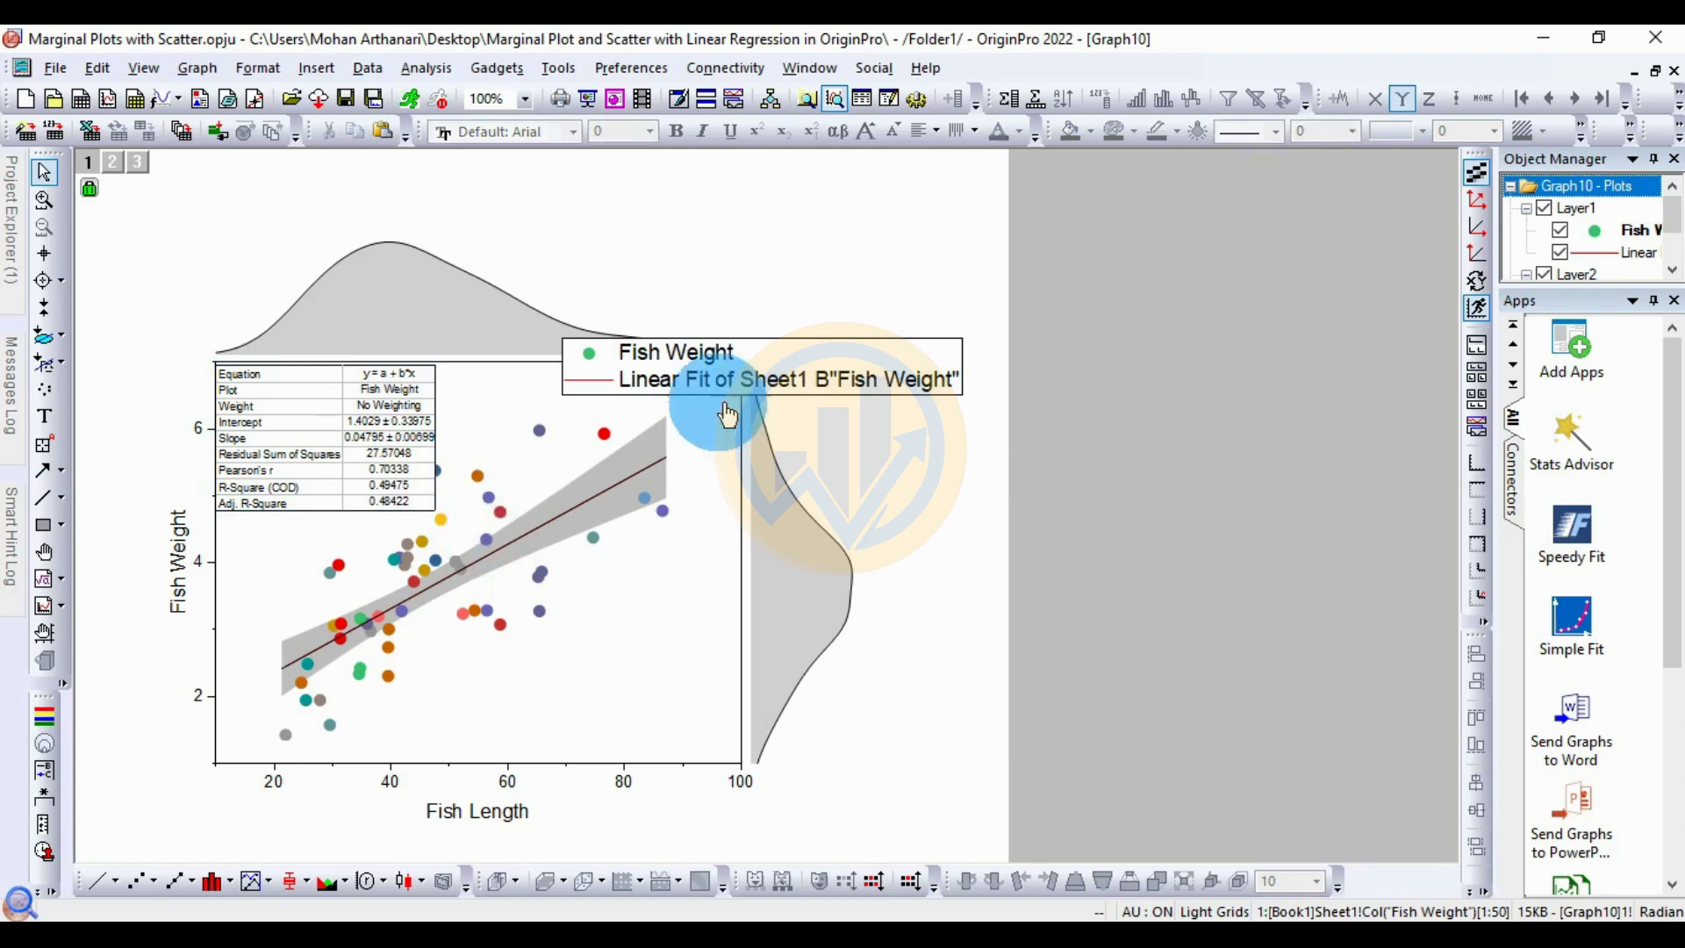
Set the font of the graph legend to Times New Roman
left_click(793, 349)
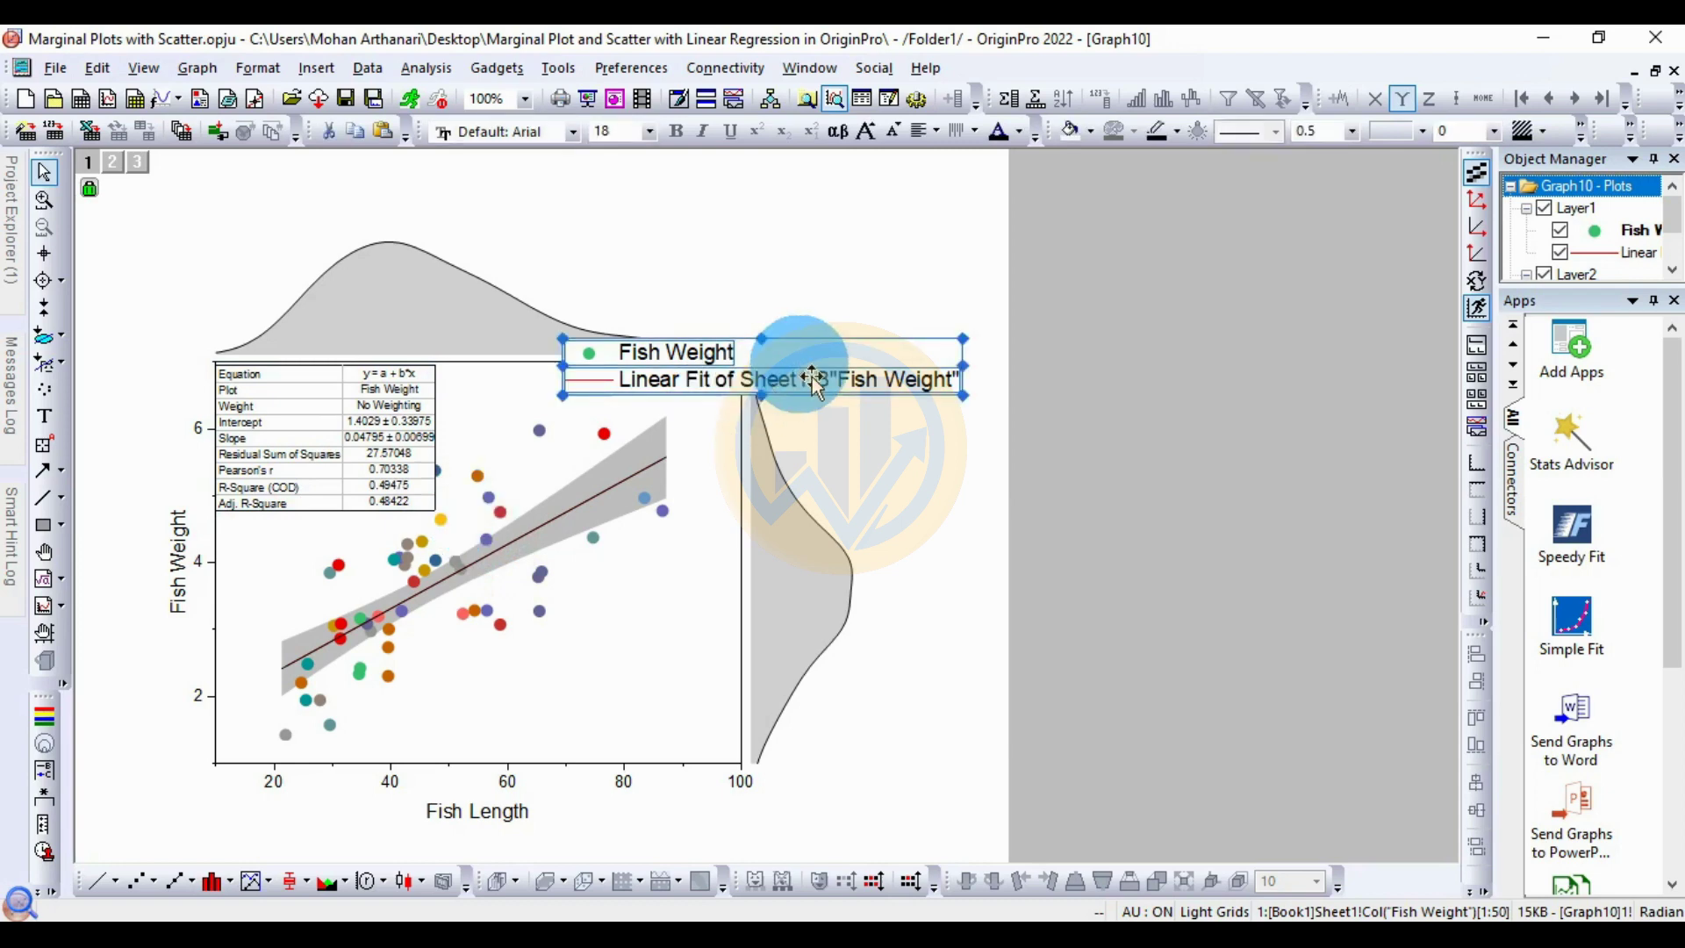
left_click(573, 132)
scroll(545, 165, "up", 3)
left_click(545, 176)
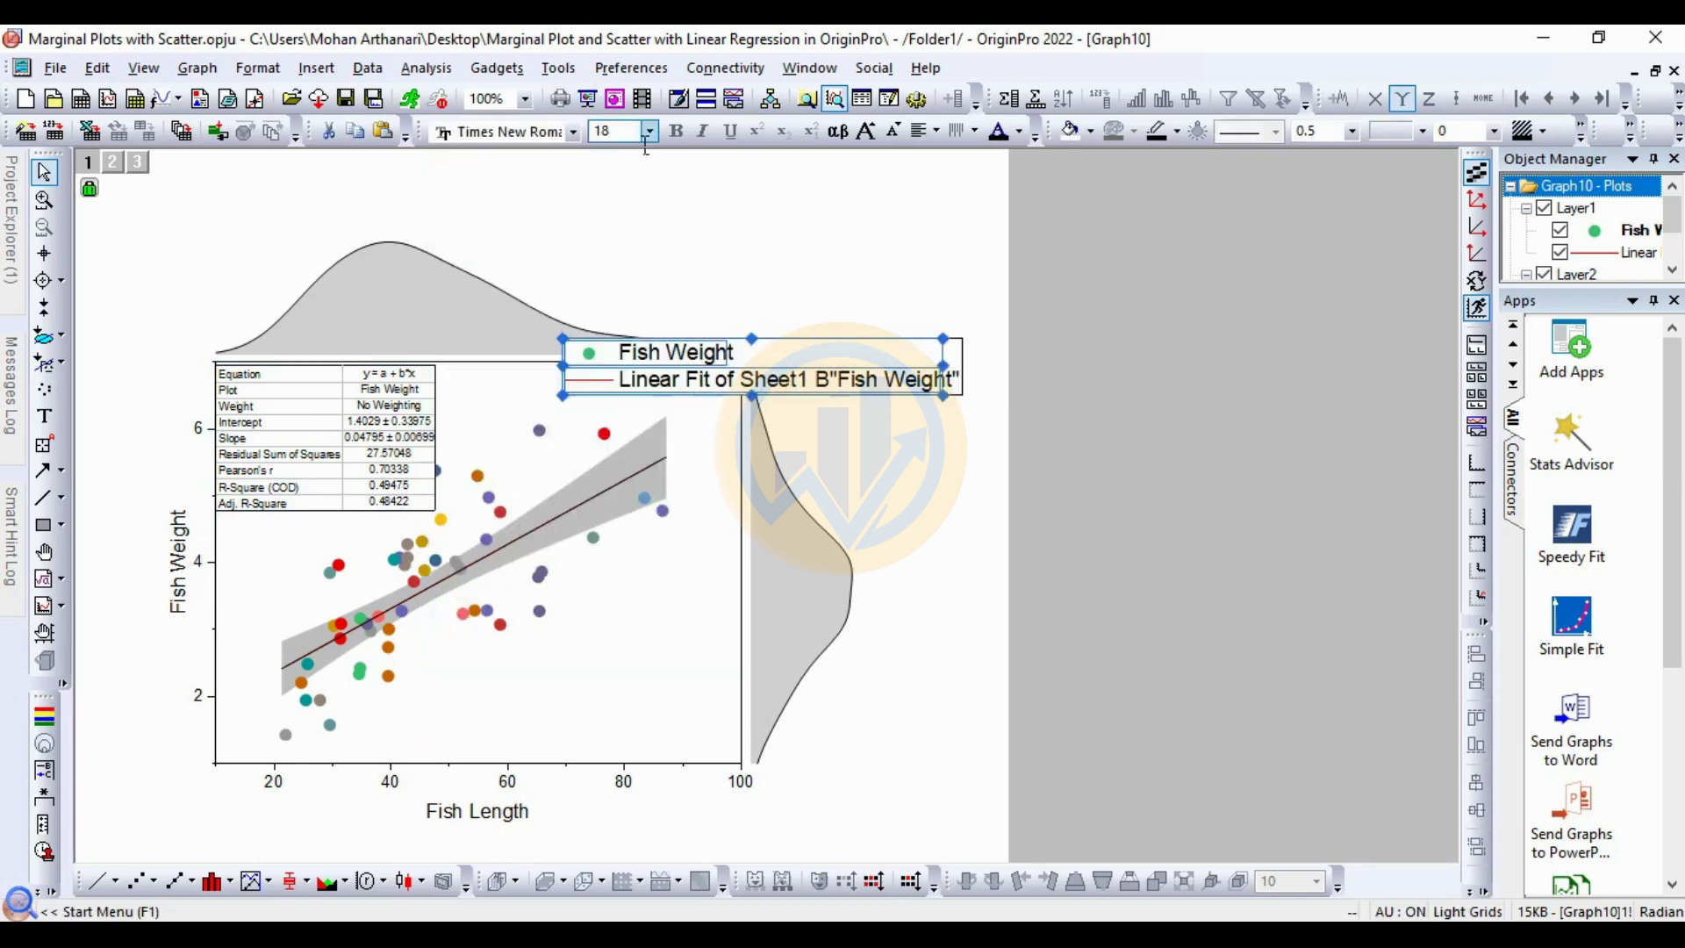
Set the legend's font size to 16 and place it in the lower-right corner inside the scatter plot frame
left_click(650, 130)
left_click(620, 222)
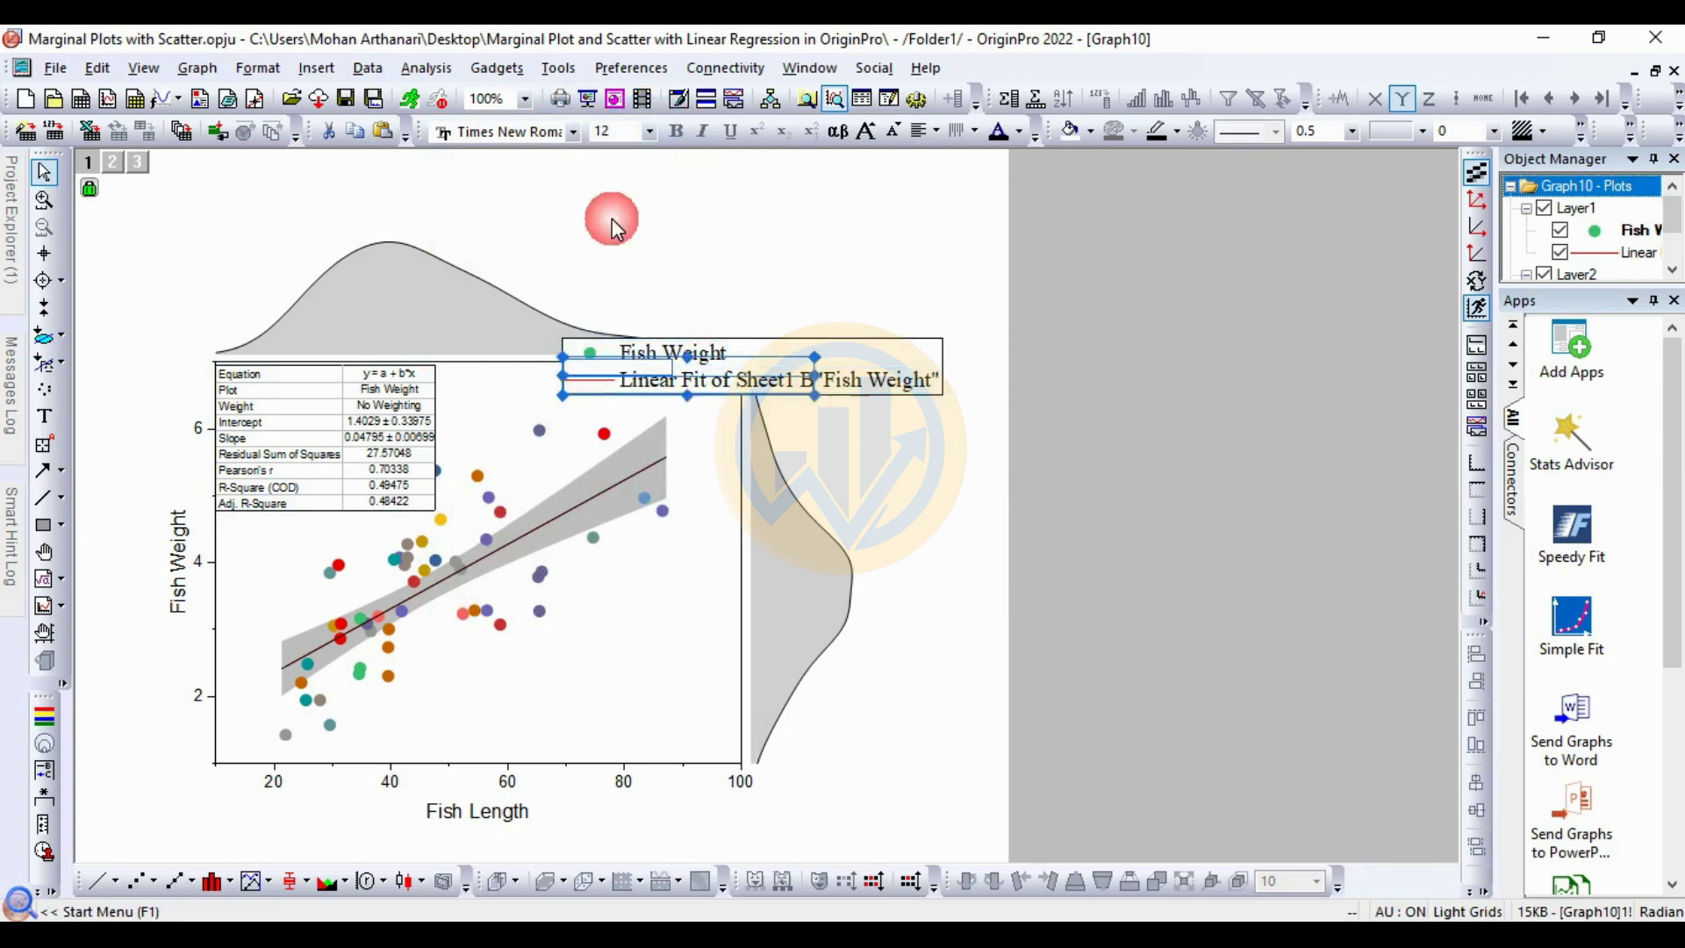
left_click_drag(807, 376, 714, 726)
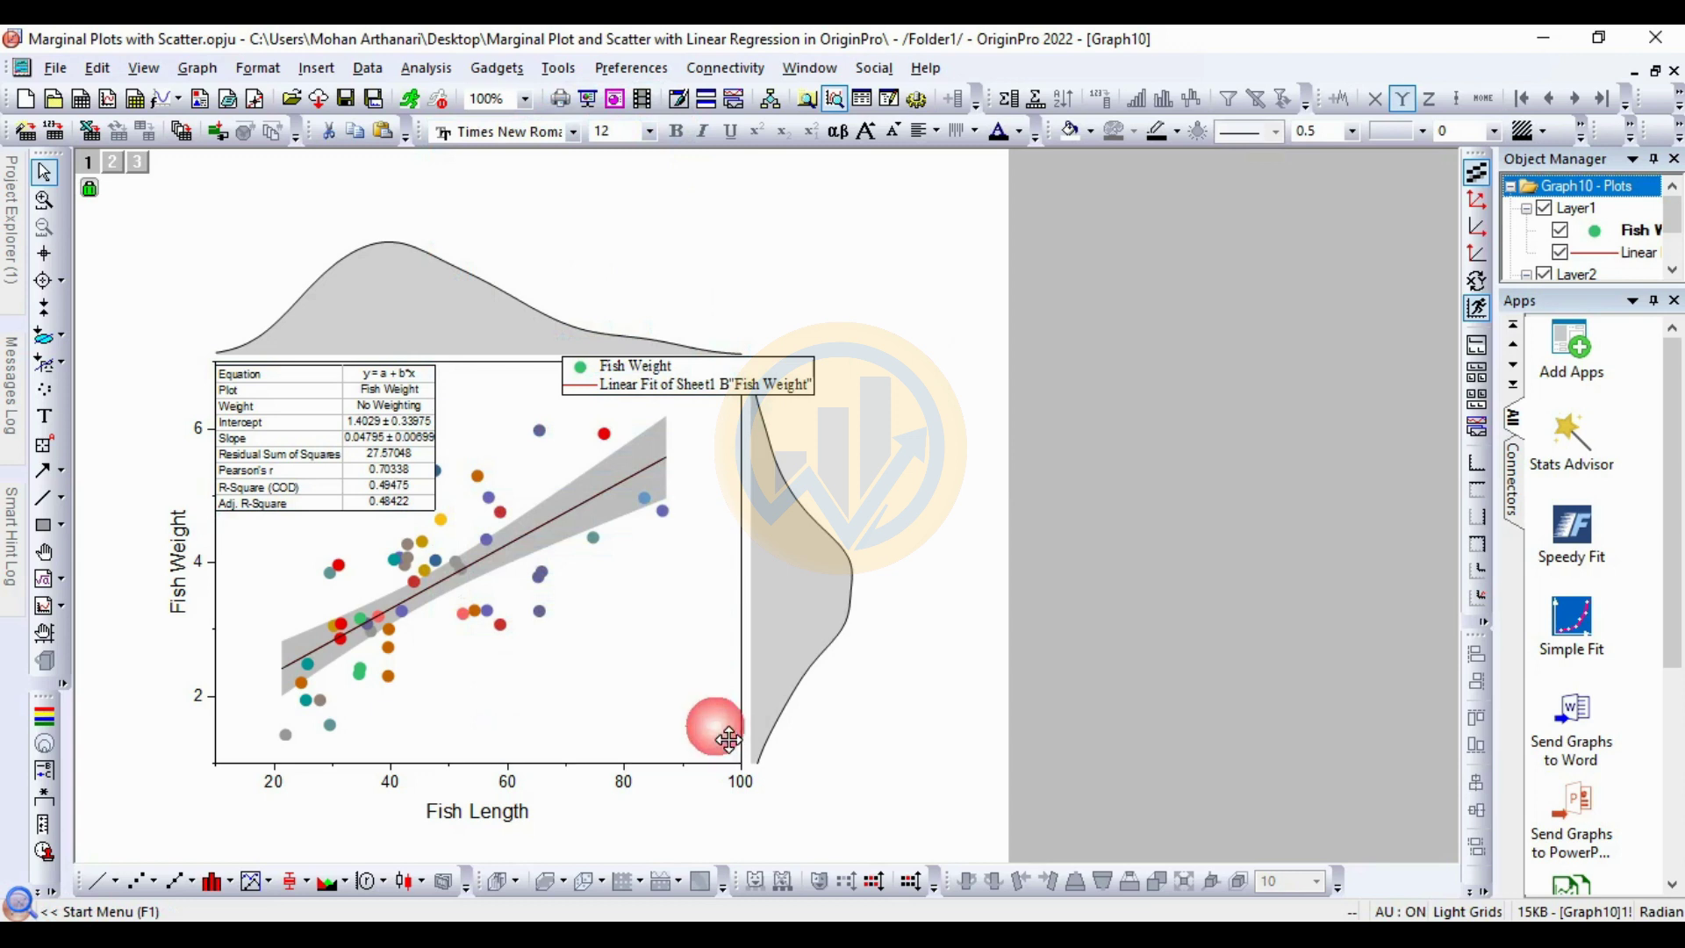
left_click(649, 131)
left_click(620, 251)
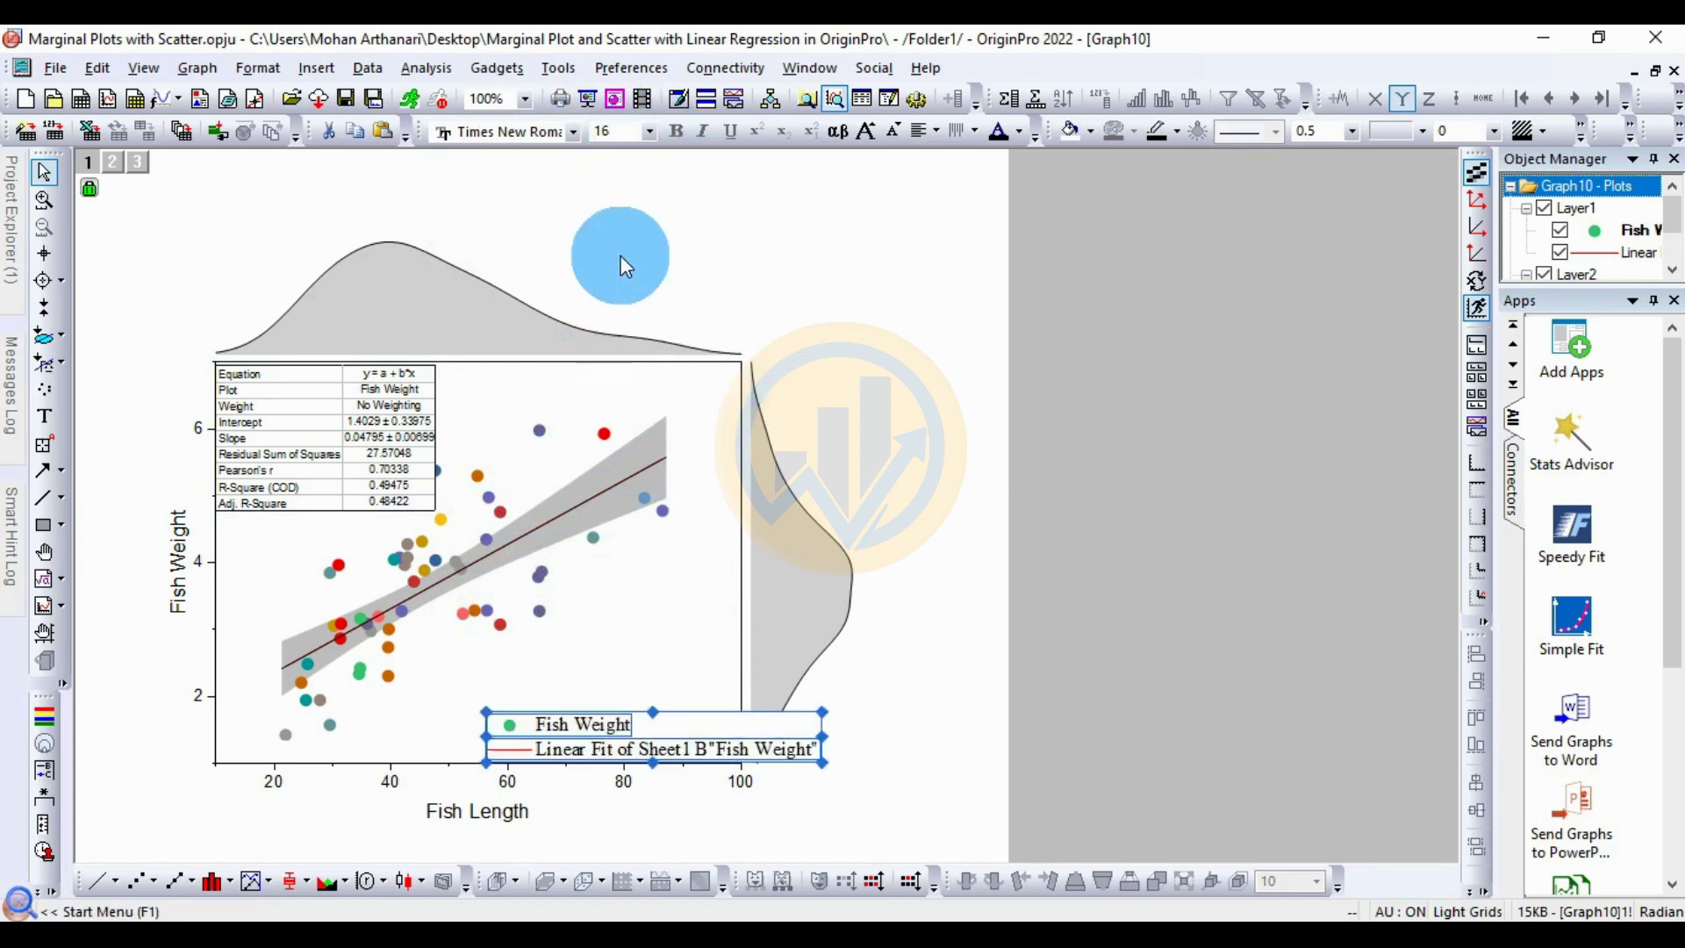
left_click_drag(725, 723, 643, 722)
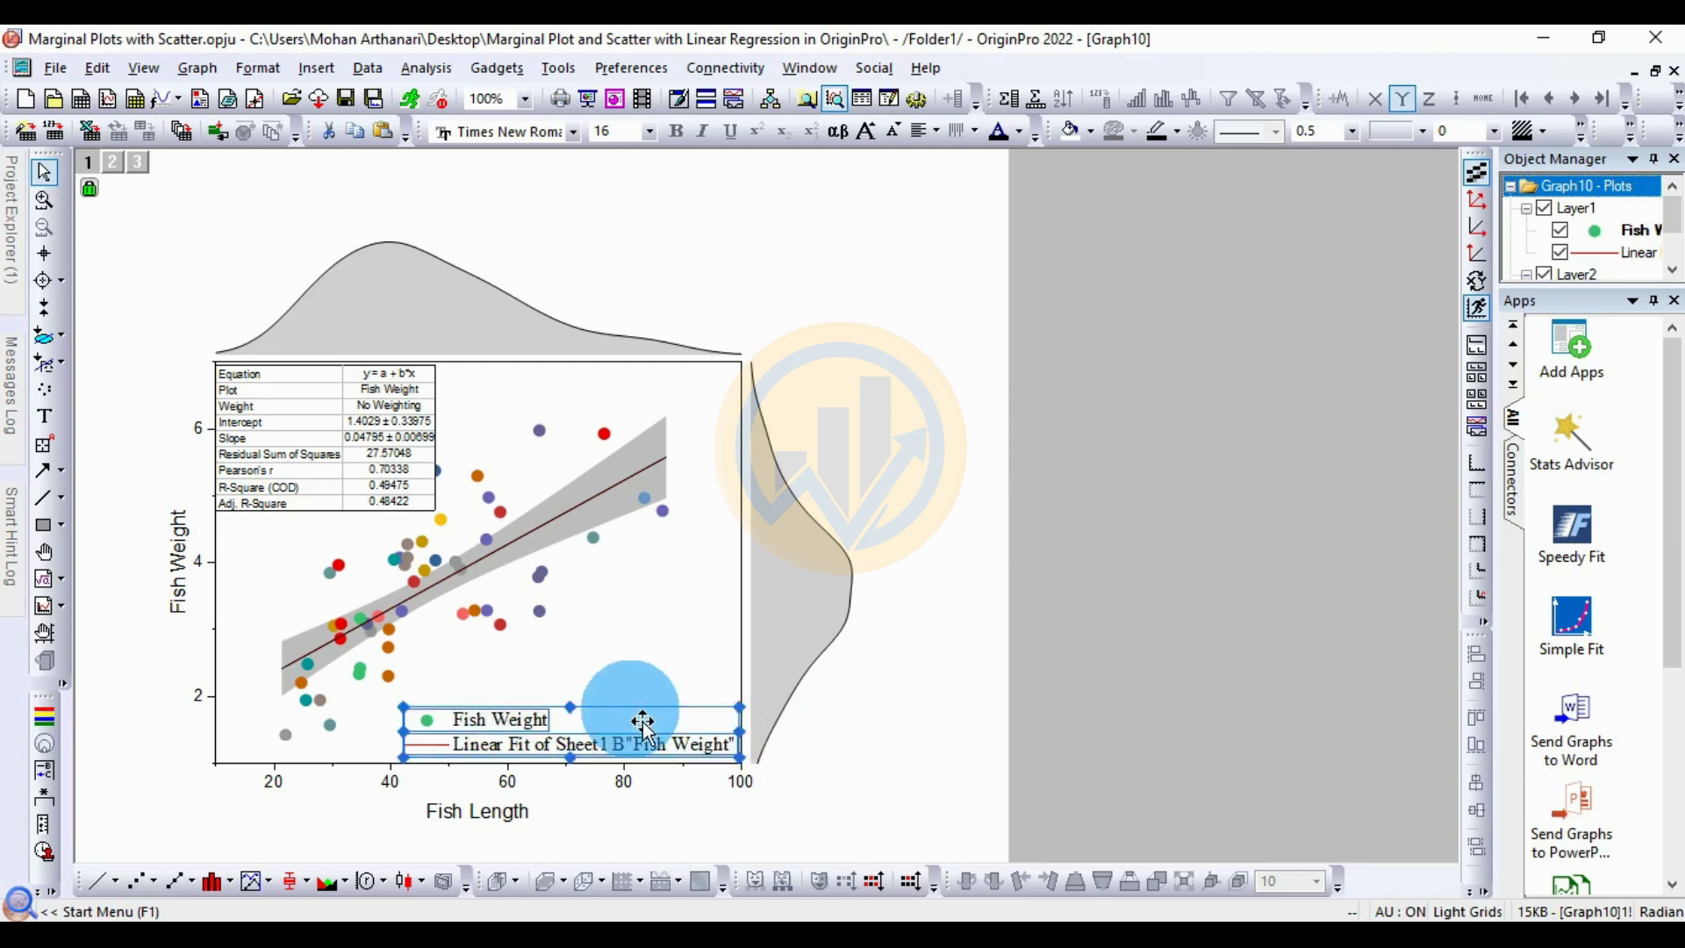
left_click(938, 757)
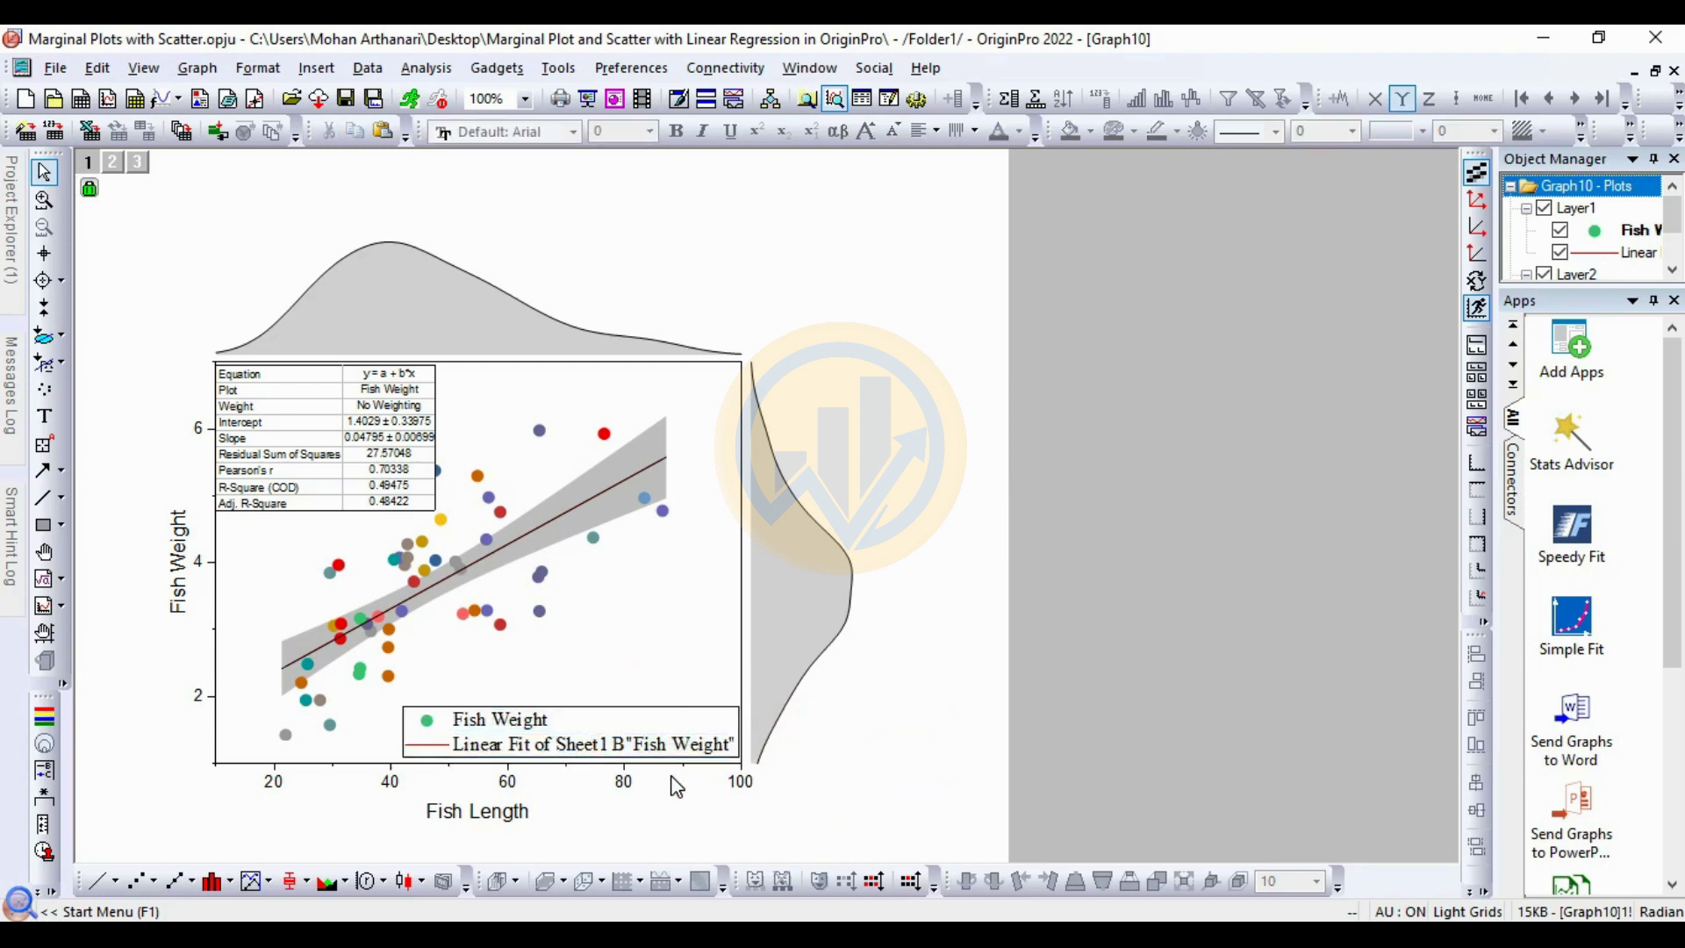
Nudge the legend slightly down so it sits just above the X axis in the corner of the scatter plot
left_click(646, 712)
left_click(659, 711)
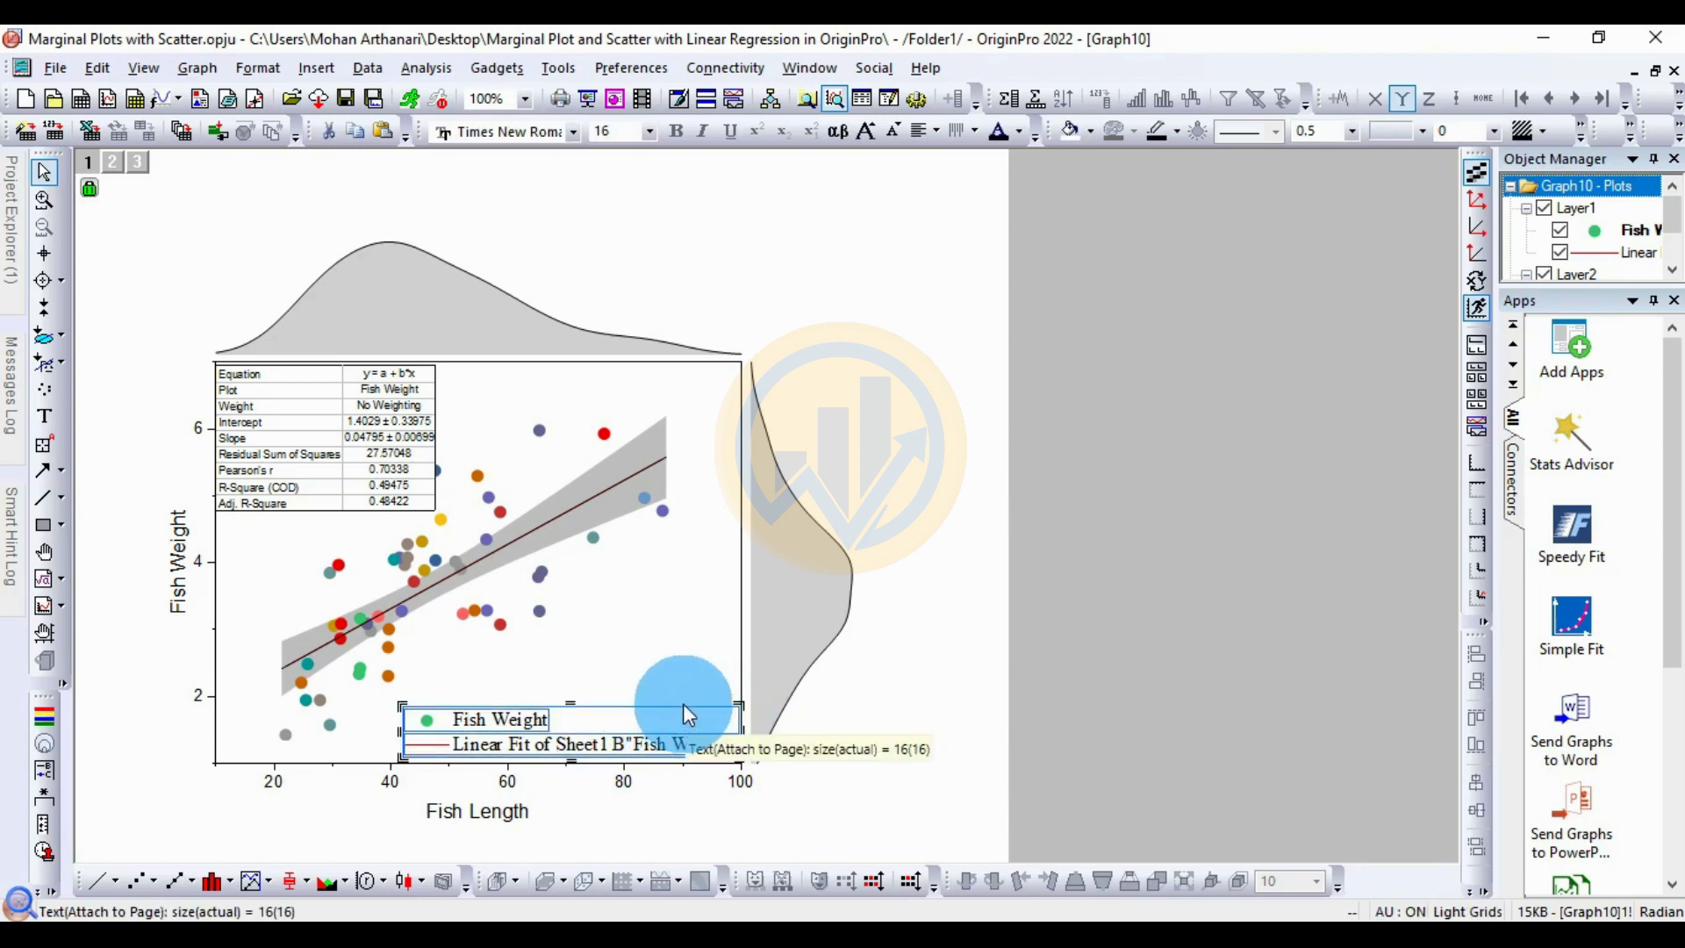
left_click(668, 649)
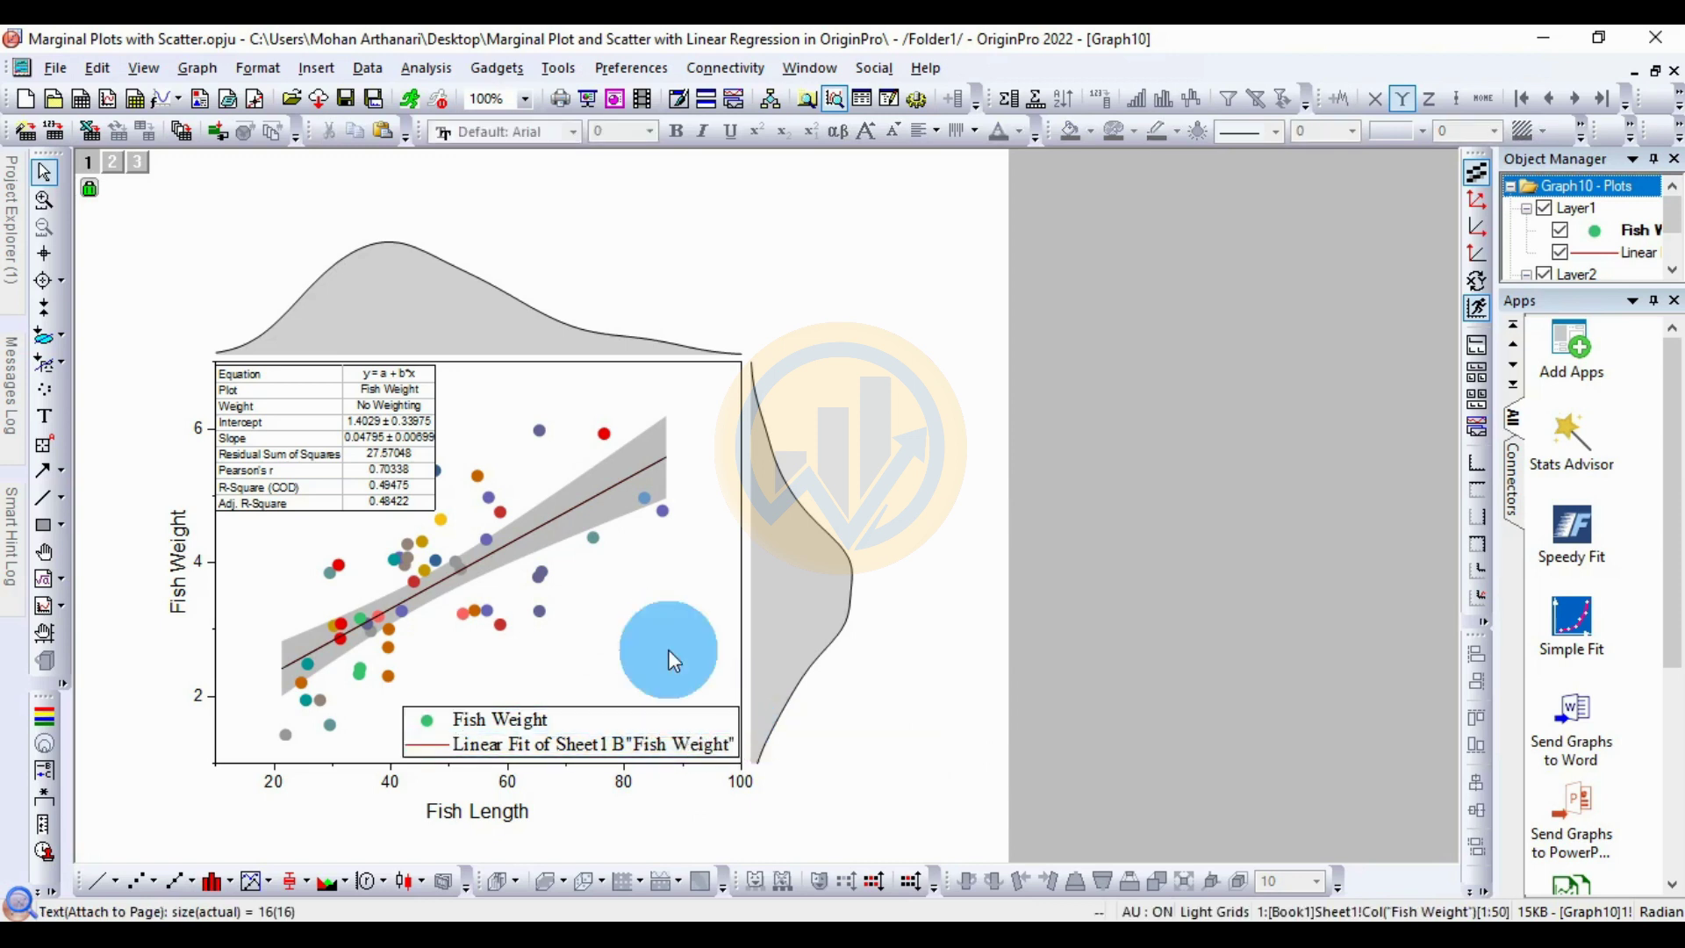
left_click(660, 715)
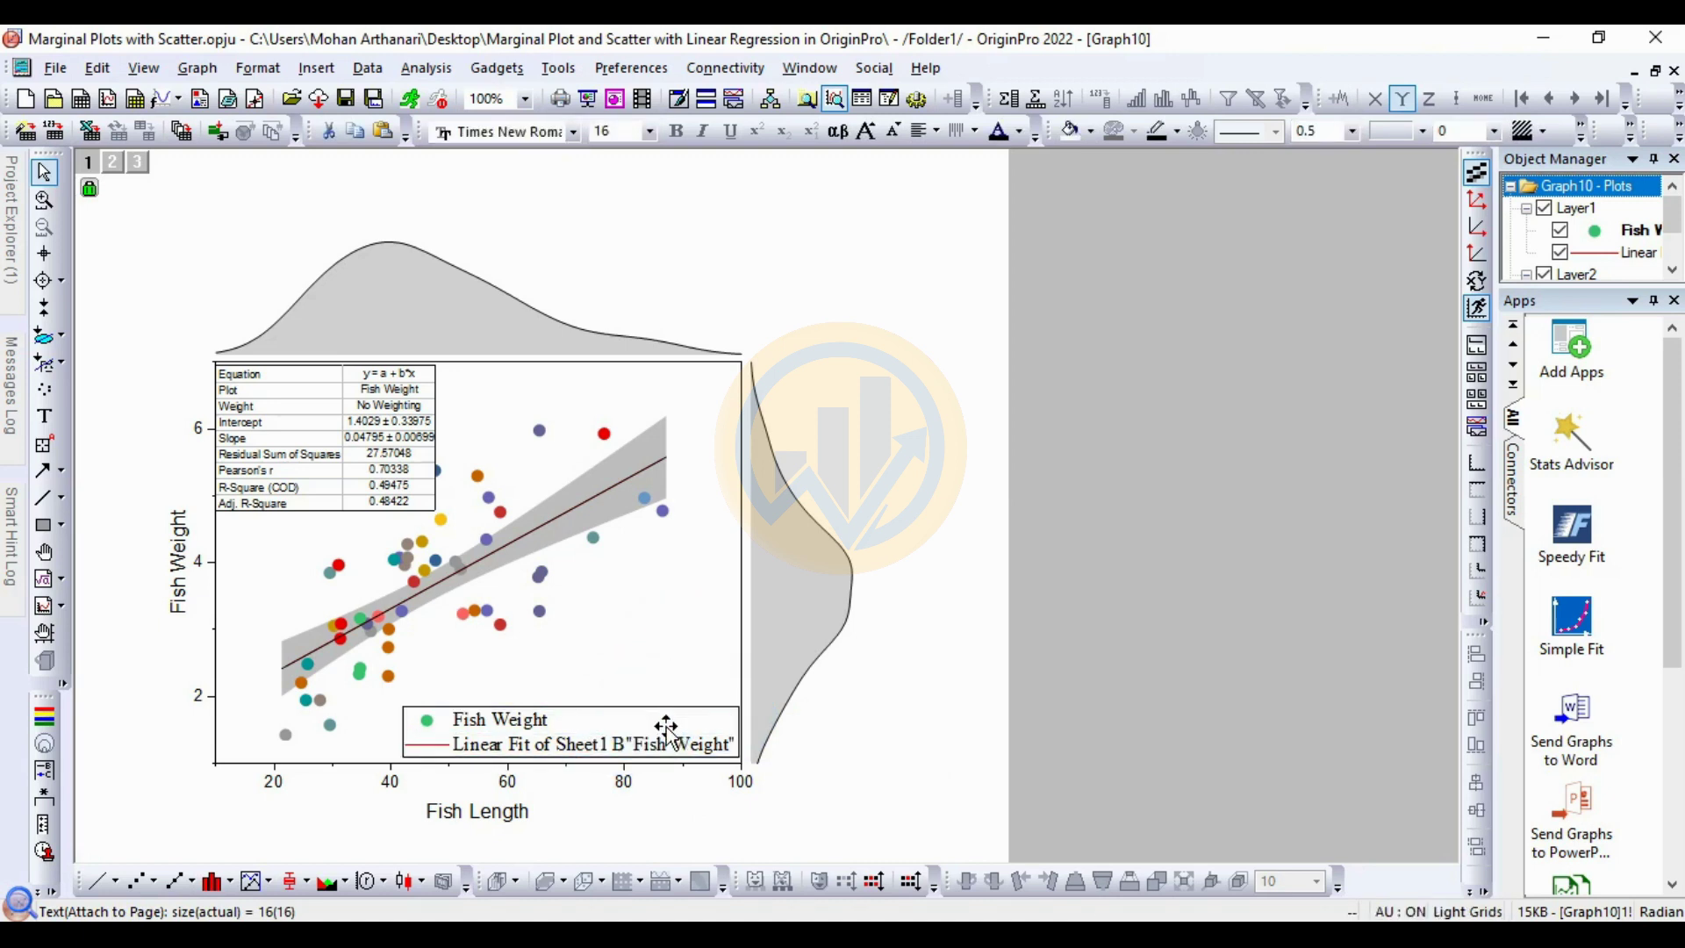
double_click(666, 727)
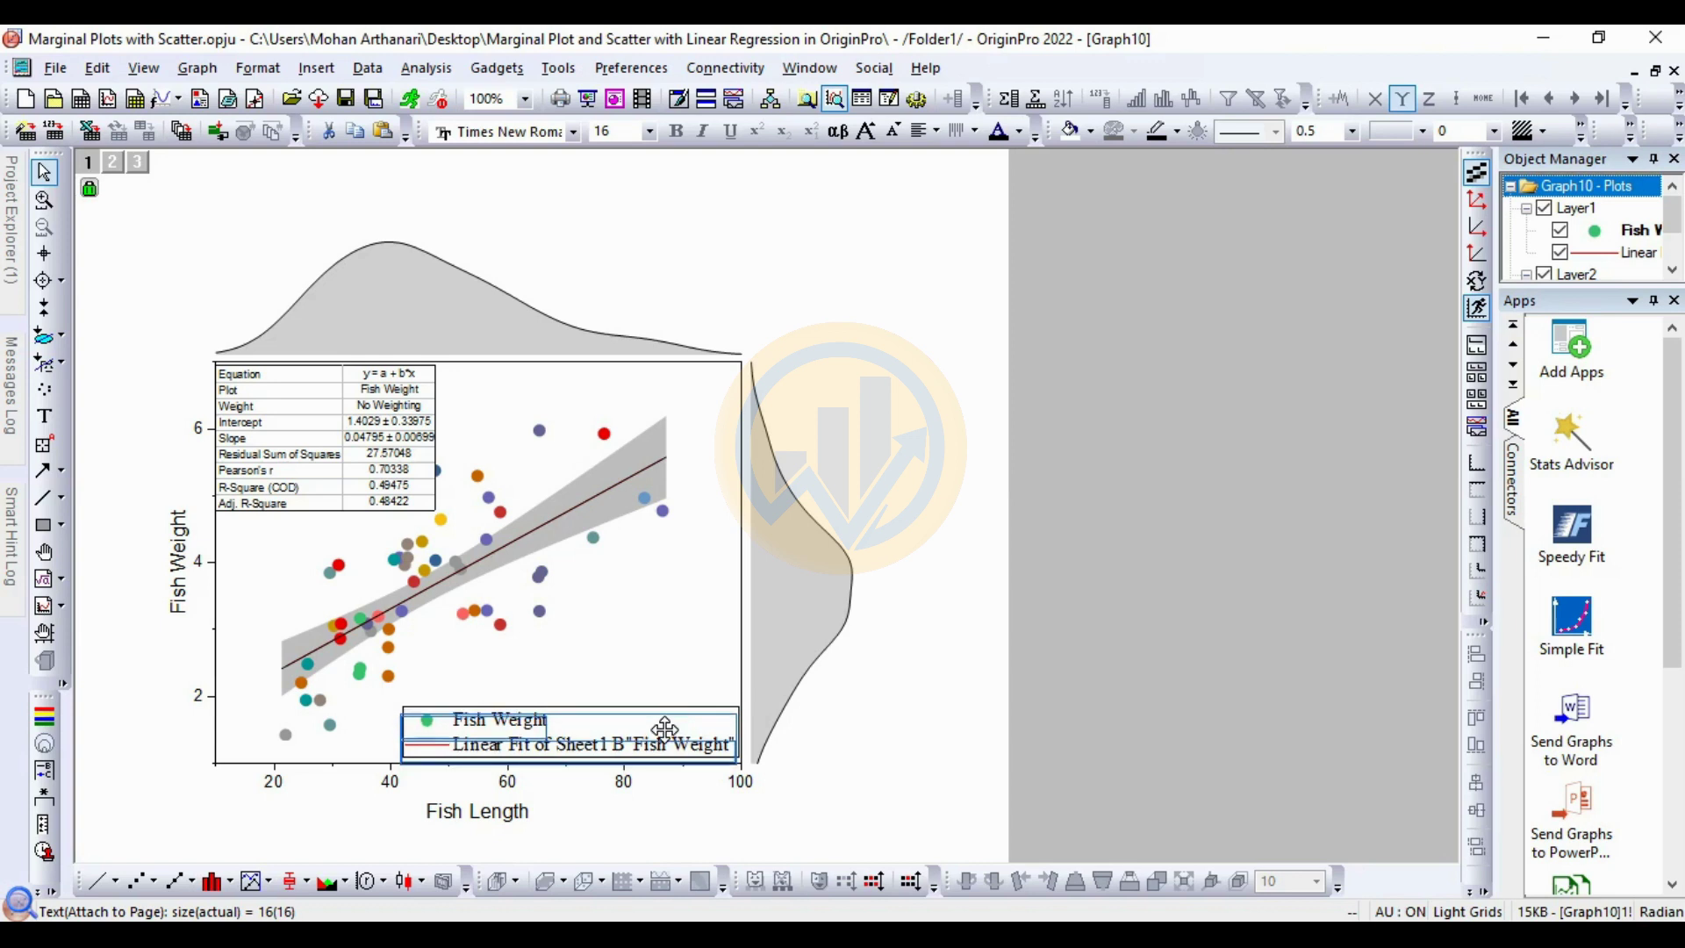
left_click(666, 727)
left_click(666, 634)
left_click(941, 745)
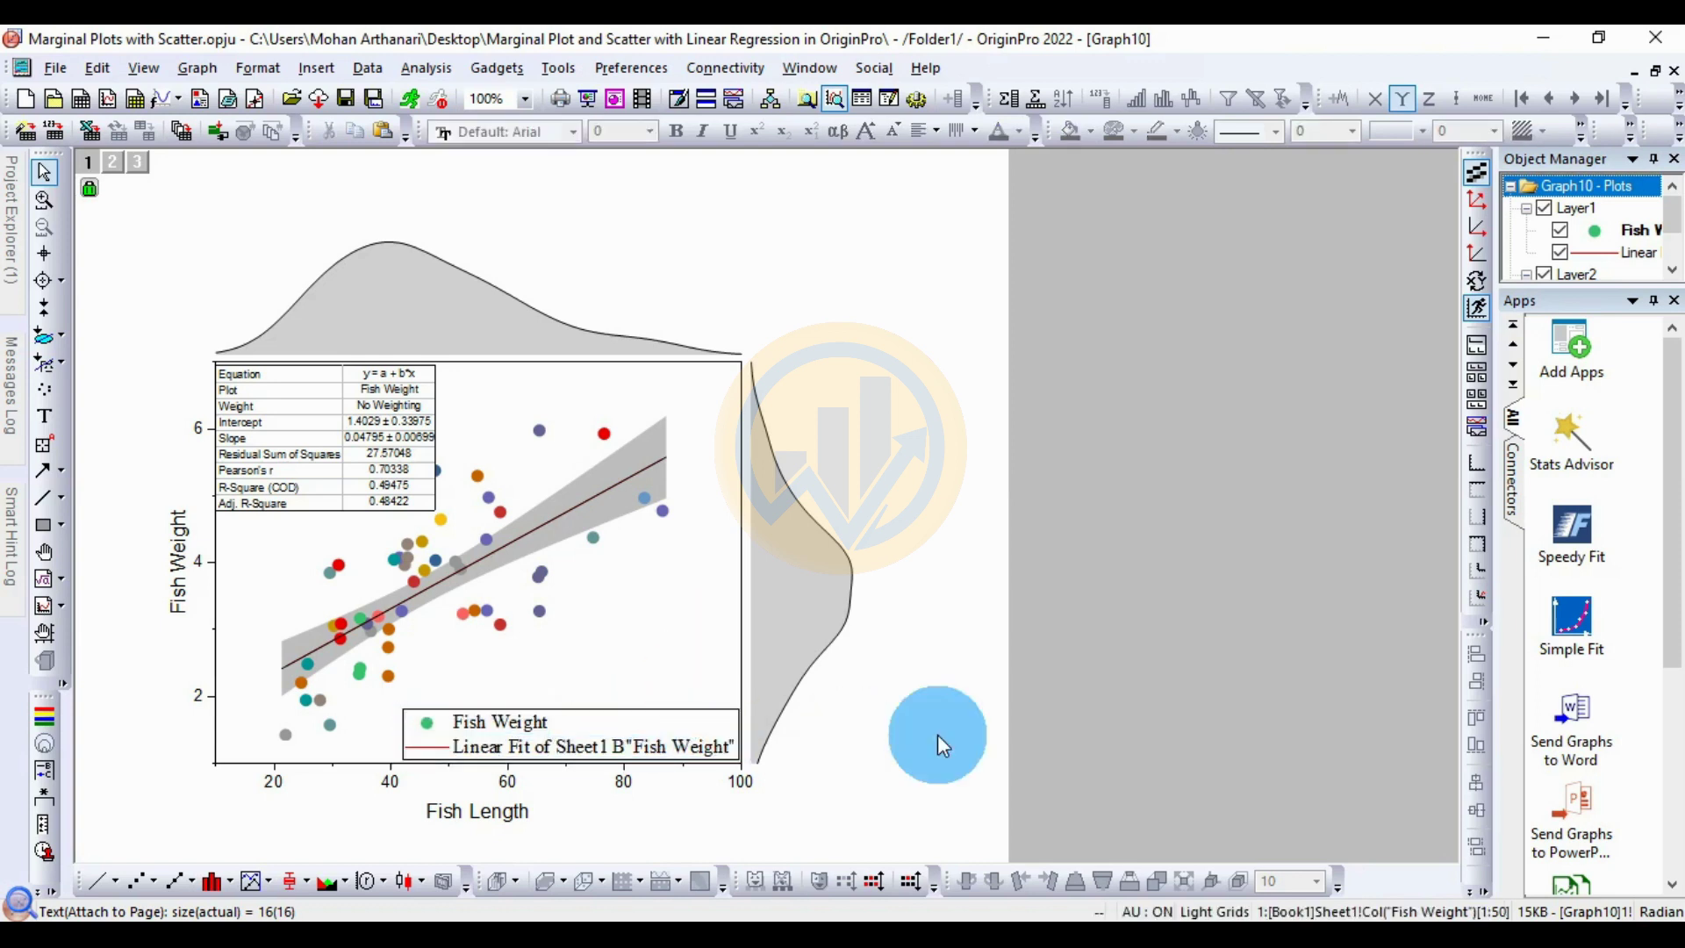
Format the Fish Length X axis title in bold Times New Roman at size 18
left_click(492, 811)
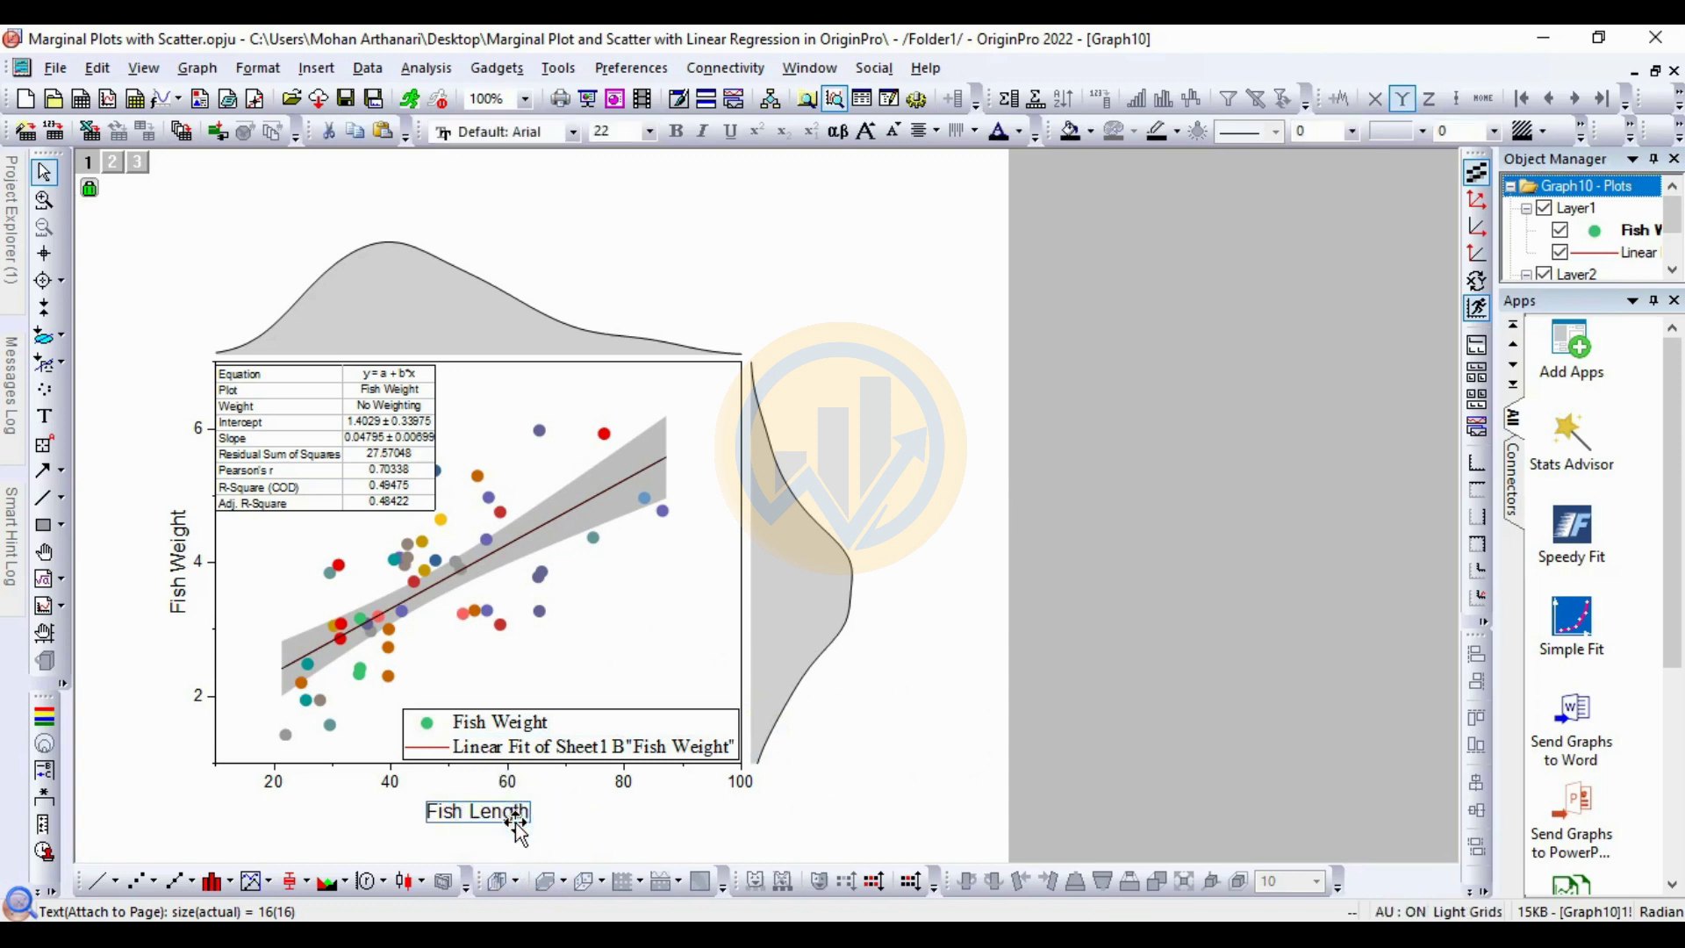
double_click(524, 820)
left_click_drag(503, 813, 386, 808)
left_click(571, 132)
scroll(575, 229, "up", 1)
left_click(554, 173)
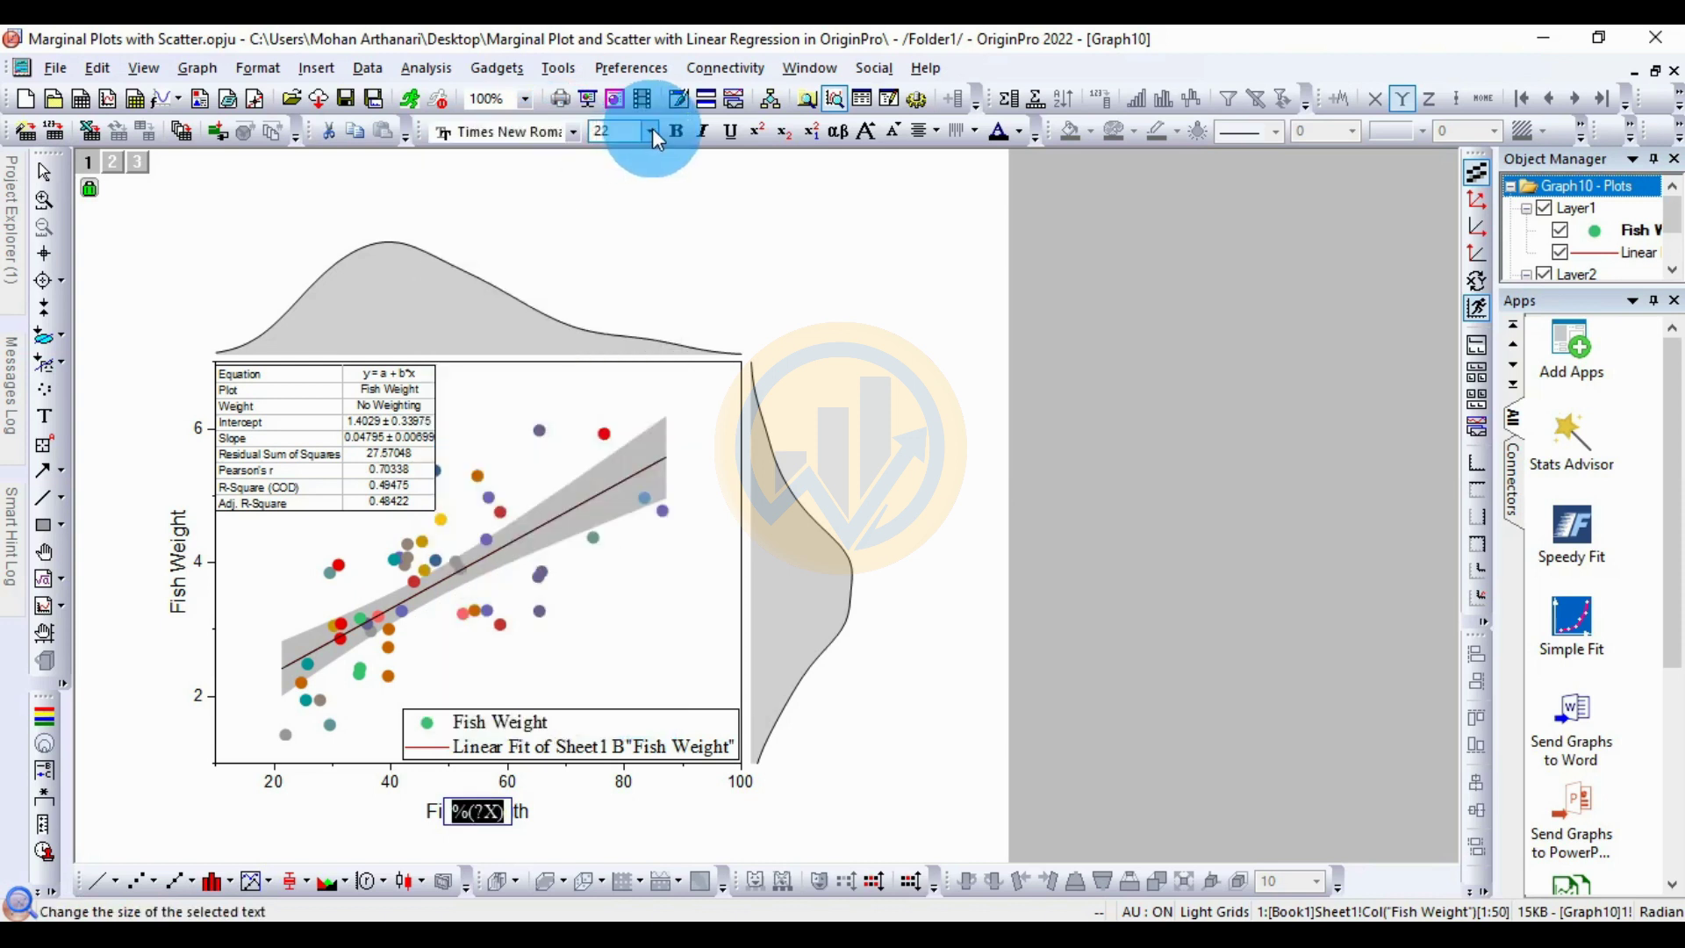
left_click(651, 132)
left_click(615, 270)
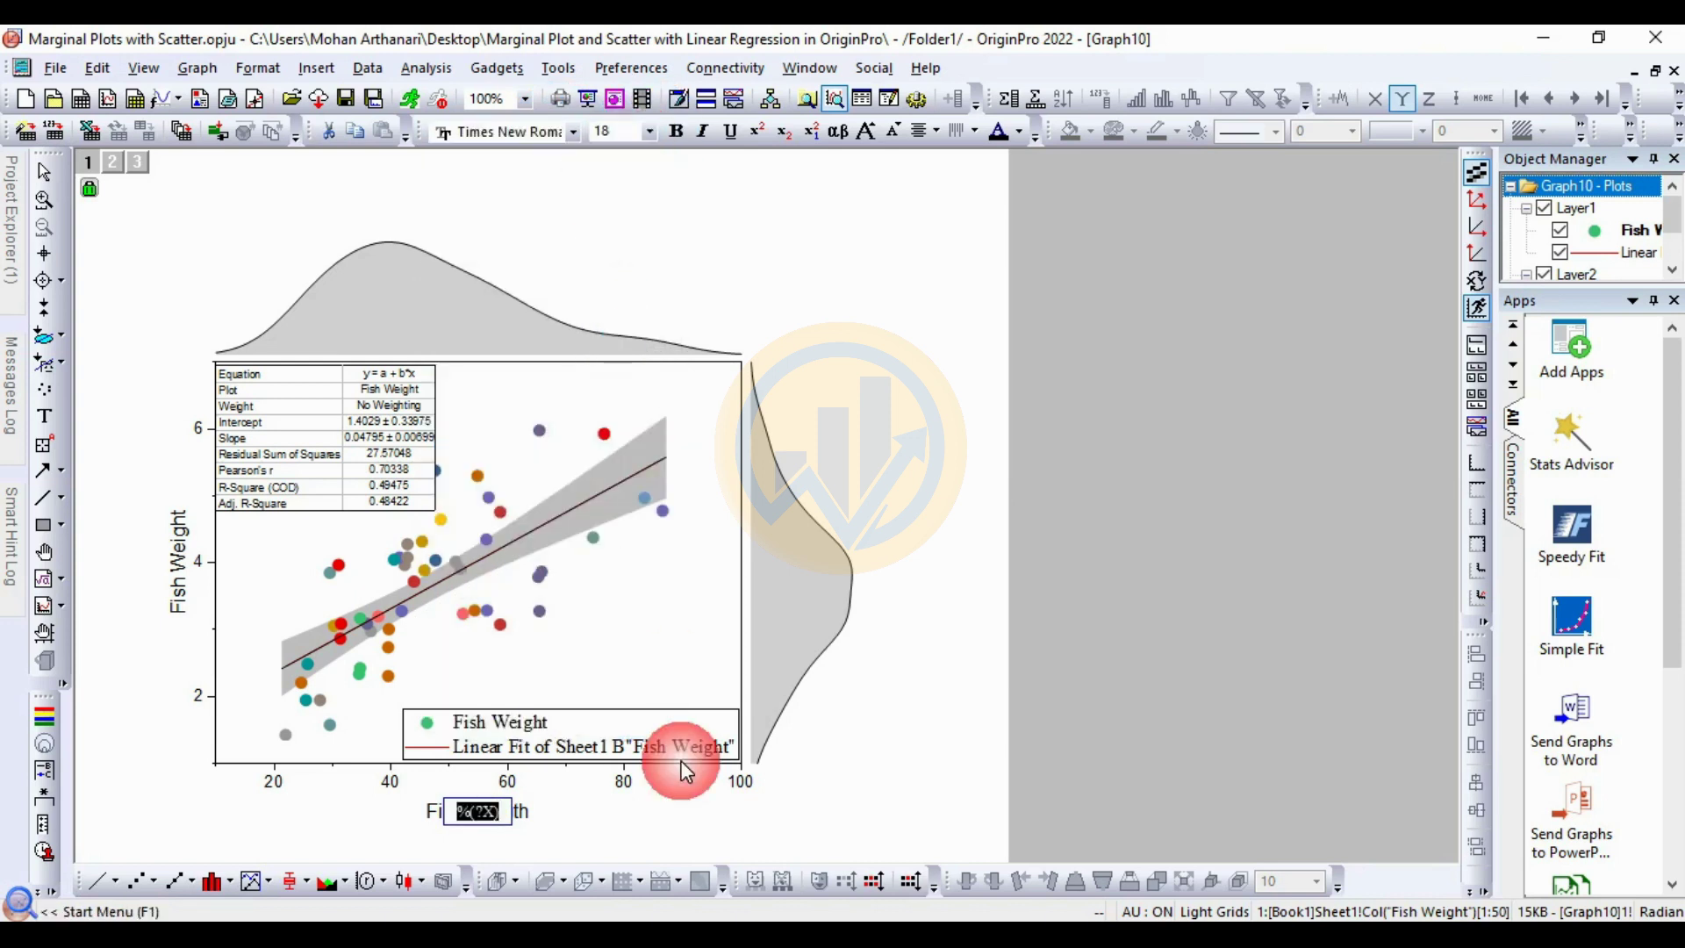
left_click(675, 132)
left_click(593, 807)
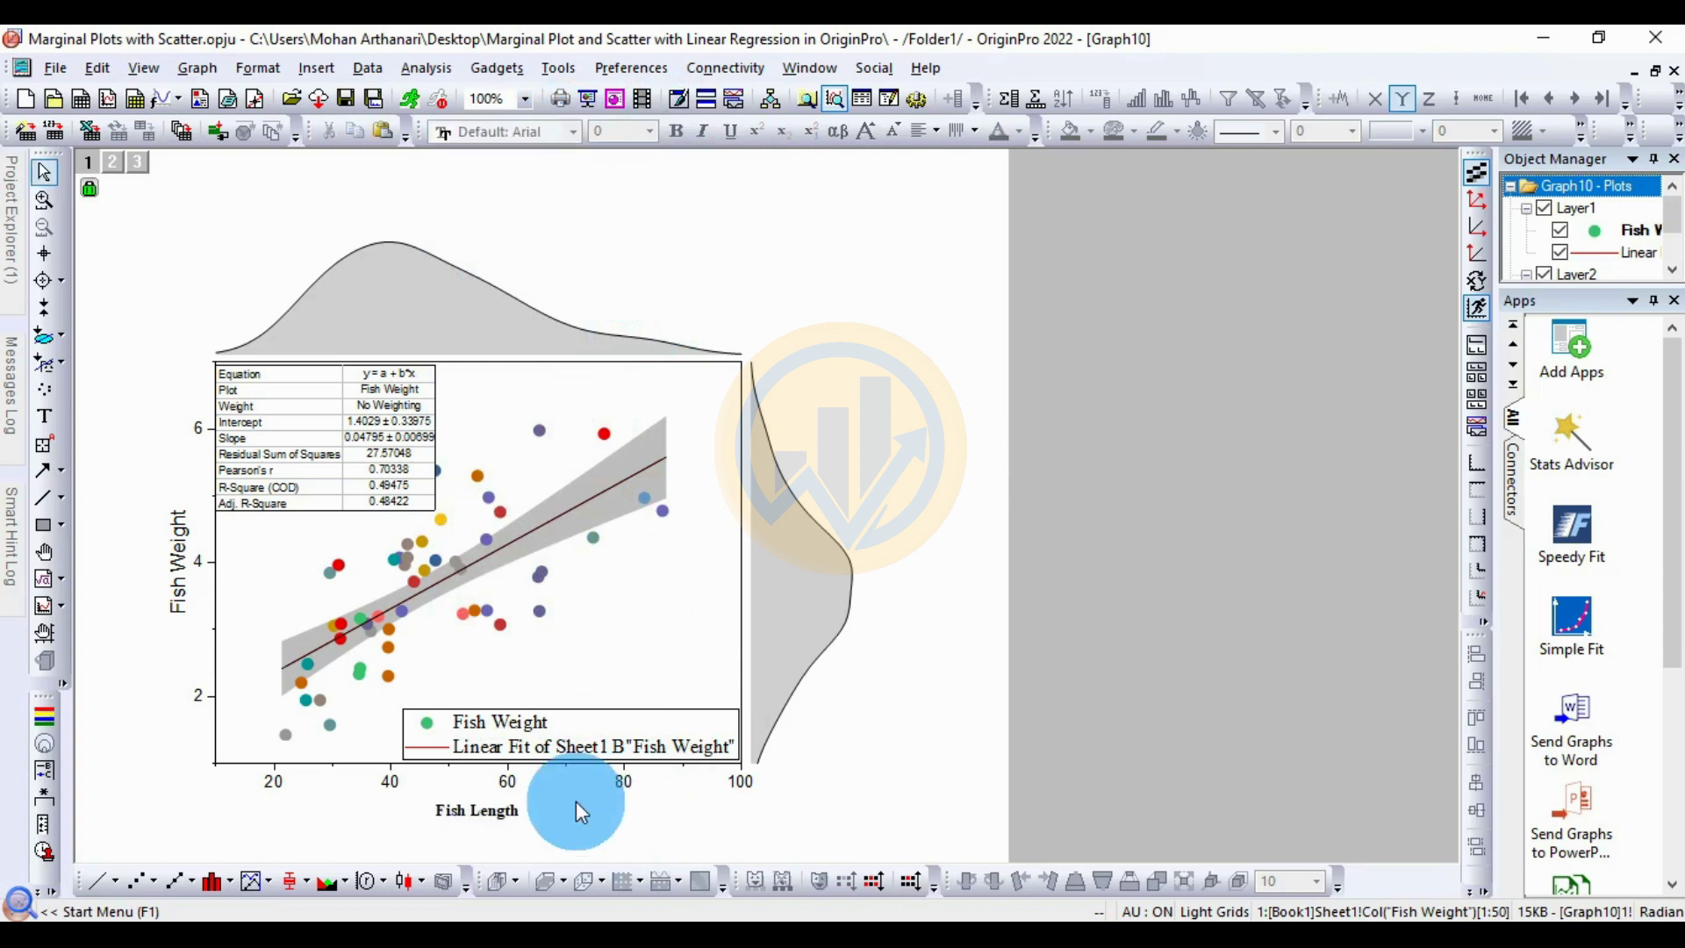
Format the X axis tick labels of the scatter plot in bold Times New Roman
left_click(516, 779)
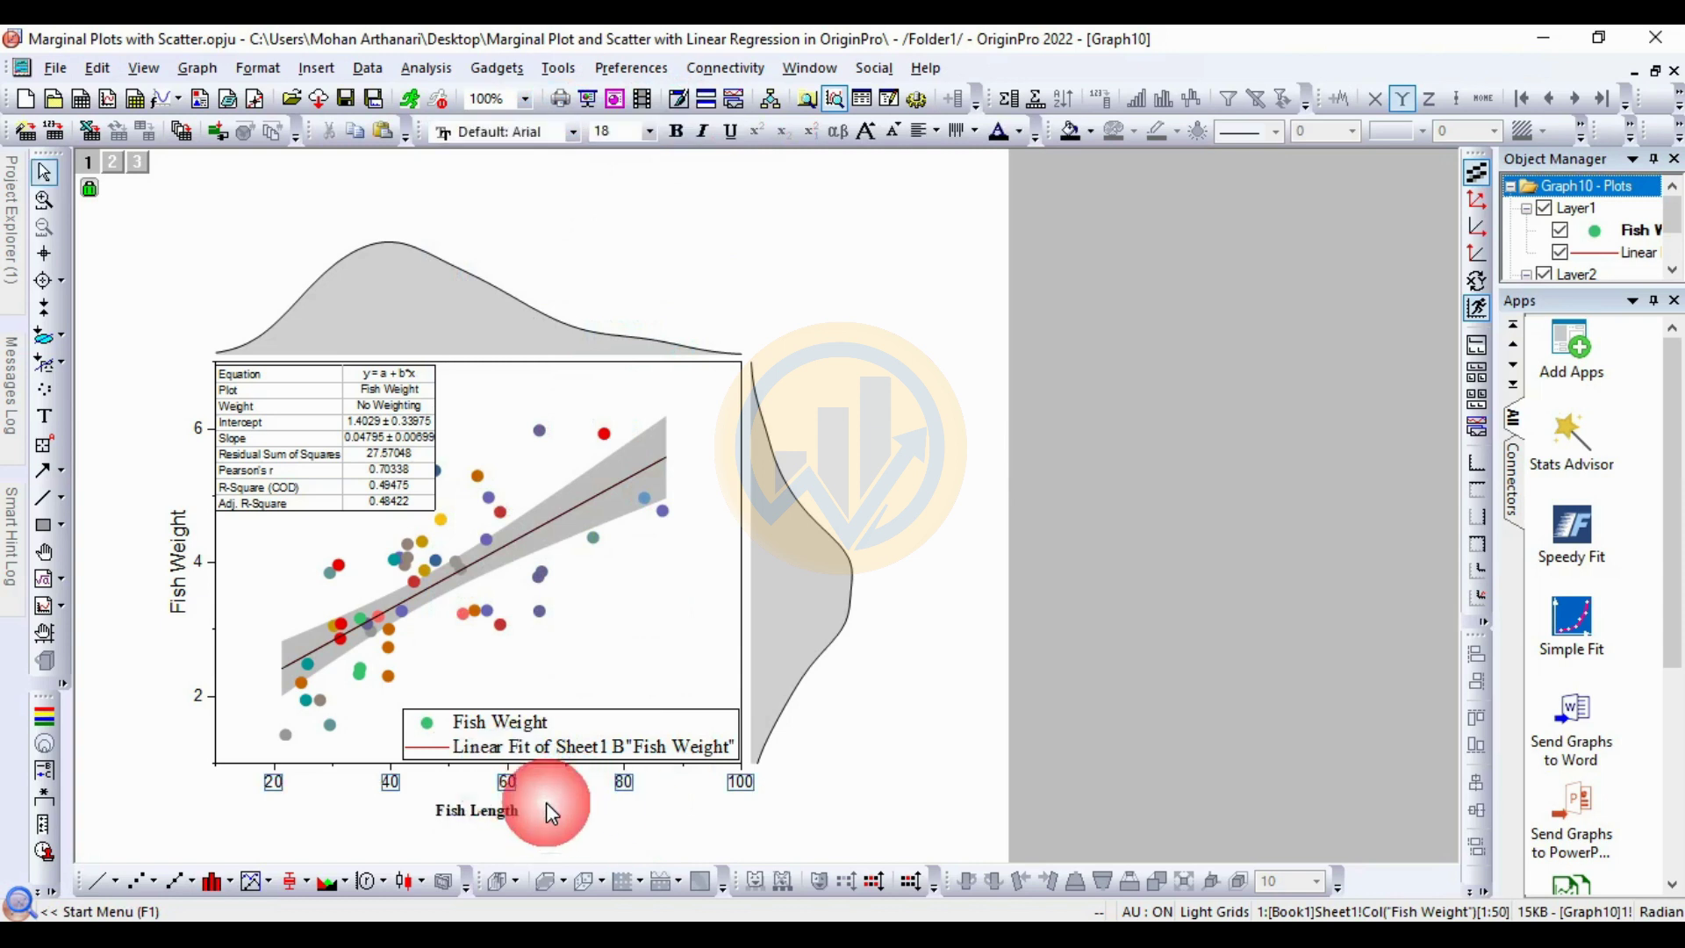
left_click(572, 131)
scroll(566, 228, "up", 1)
left_click(558, 183)
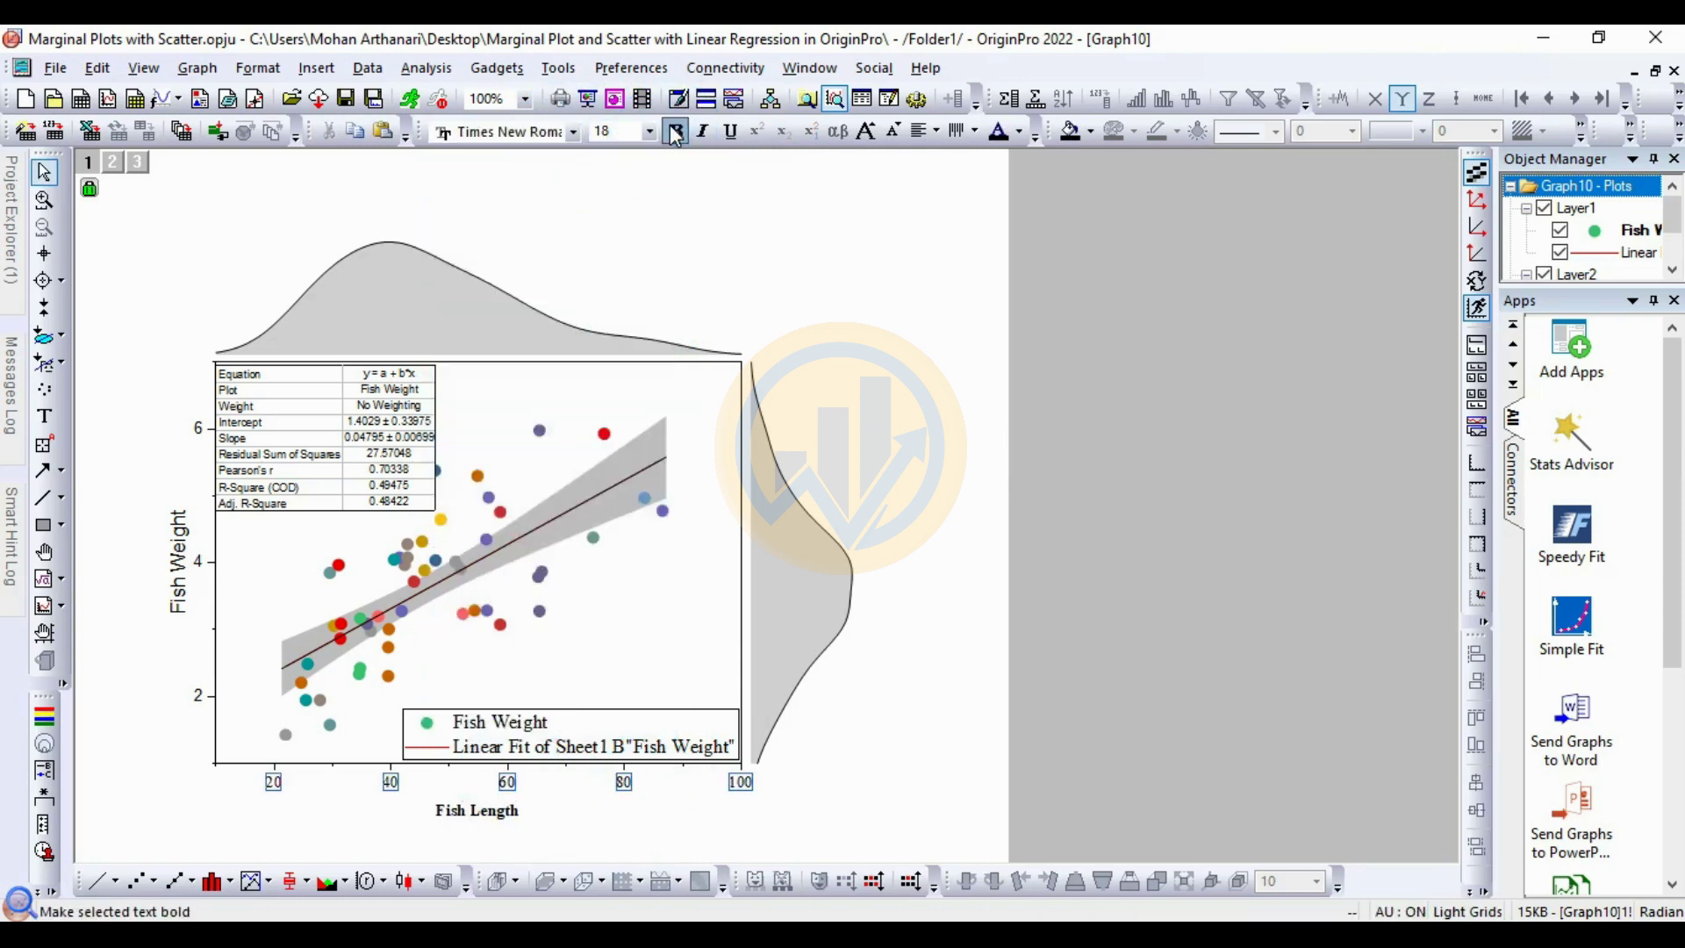
Format the Fish Weight Y axis title in bold Times New Roman at size 18
double_click(182, 609)
left_click_drag(212, 574, 121, 579)
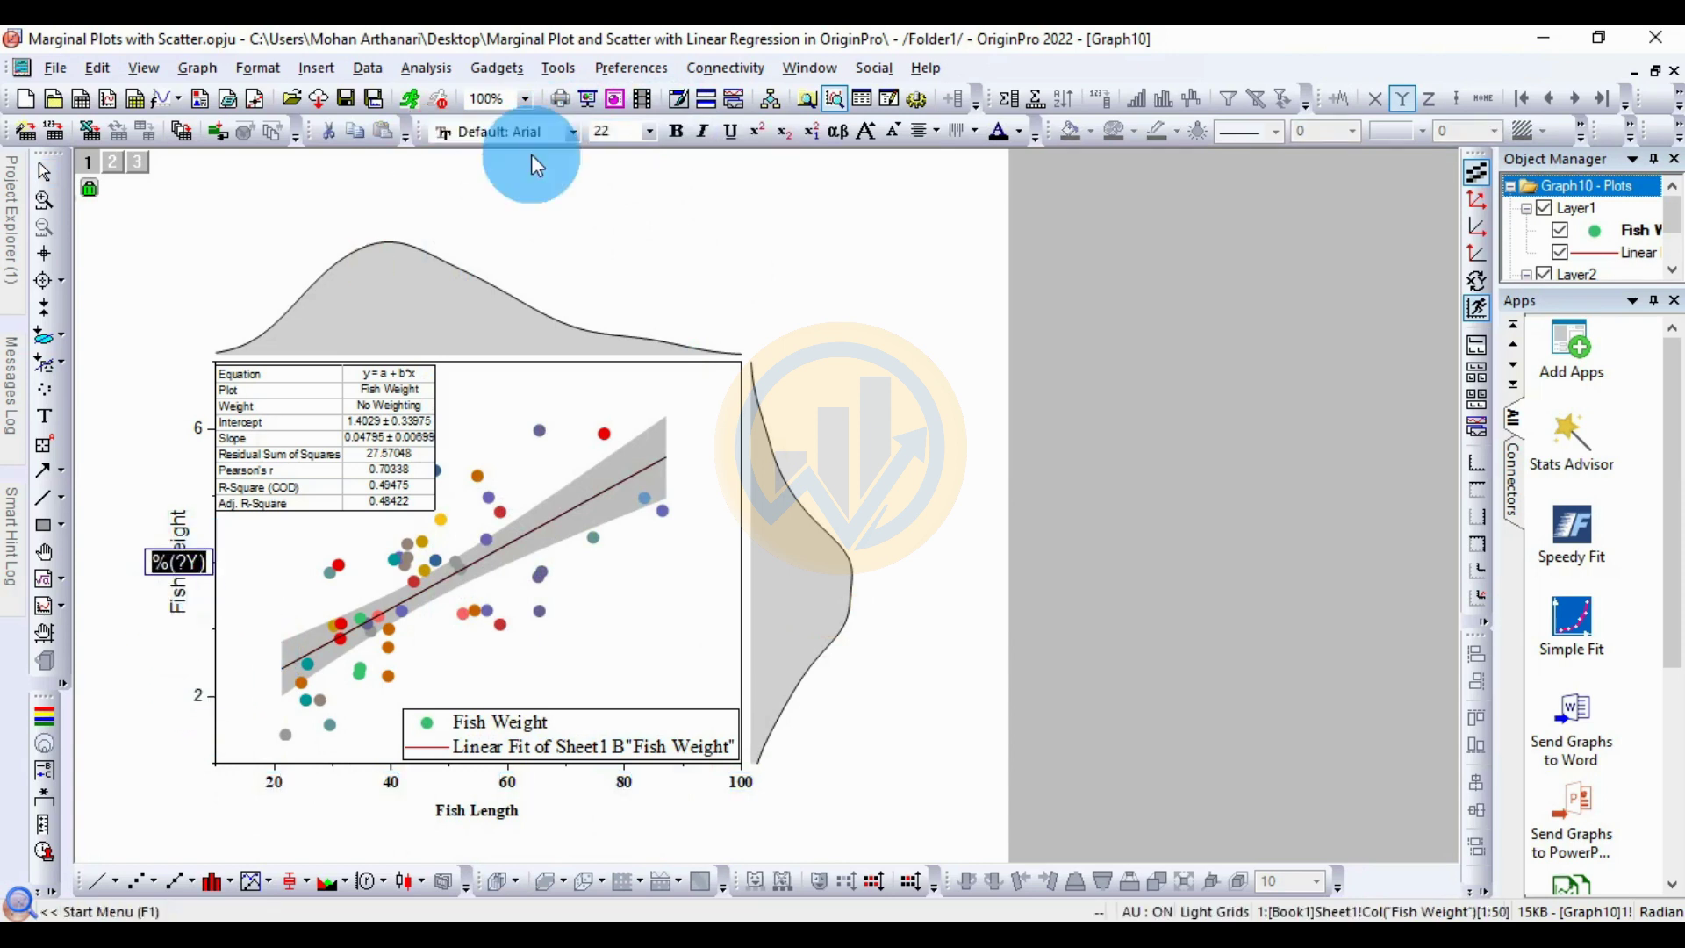
left_click(572, 132)
left_click(530, 179)
left_click(623, 131)
left_click(610, 265)
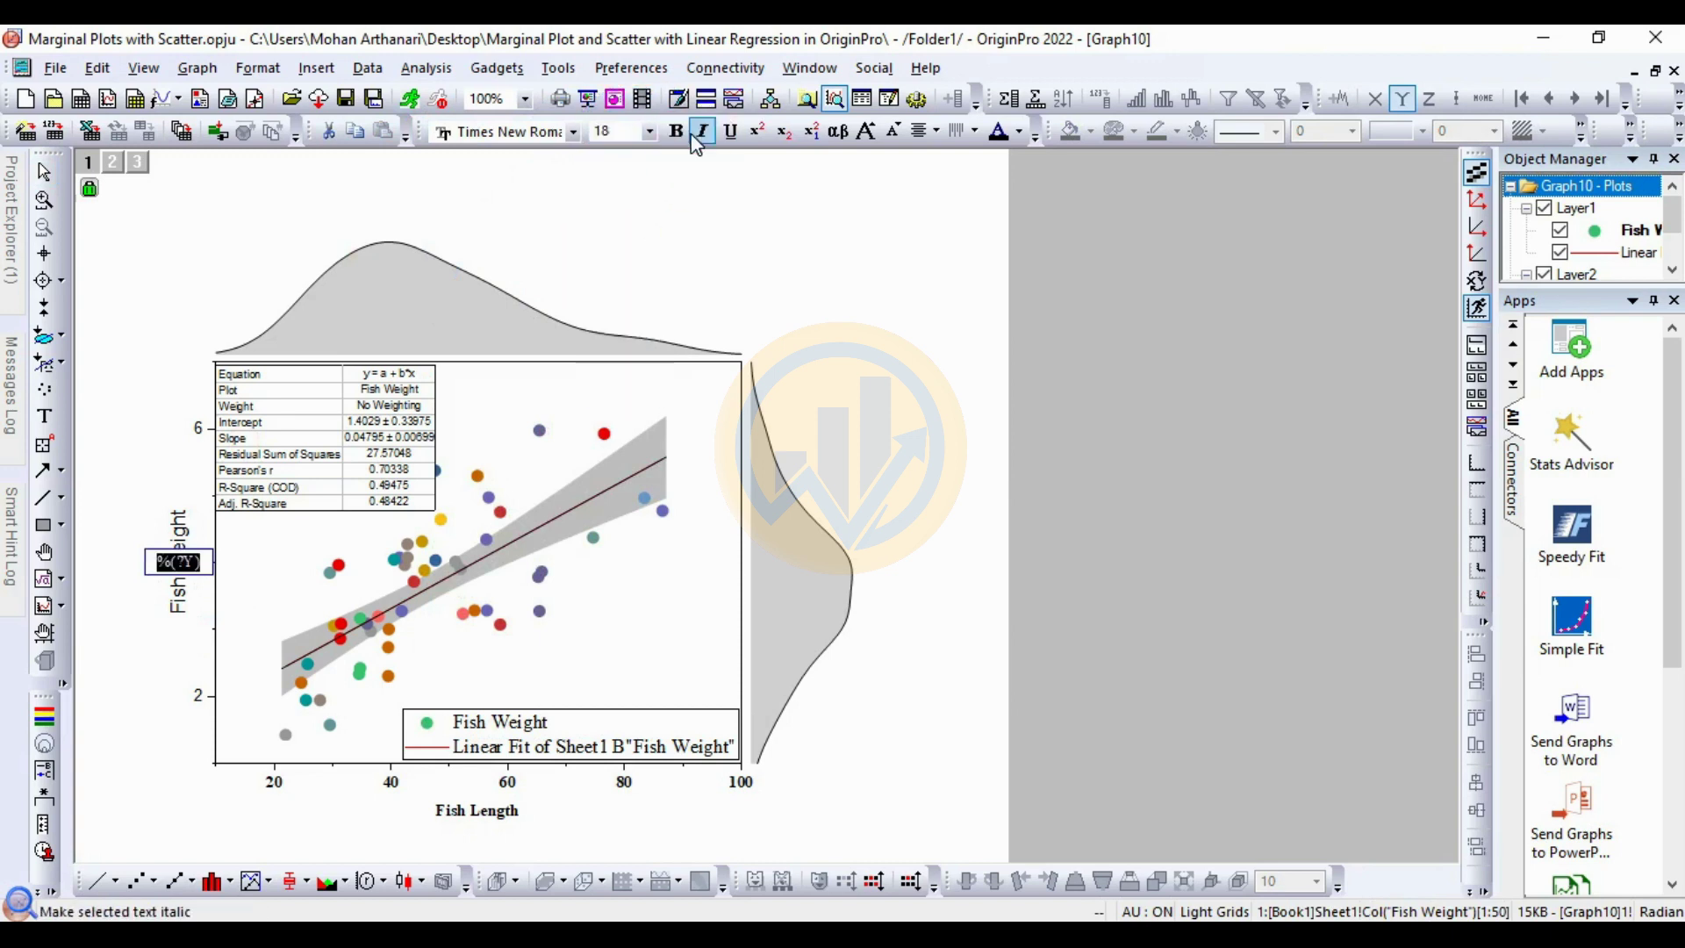
left_click(196, 693)
Format the Y axis tick labels of the scatter plot in bold Times New Roman
left_click(212, 744)
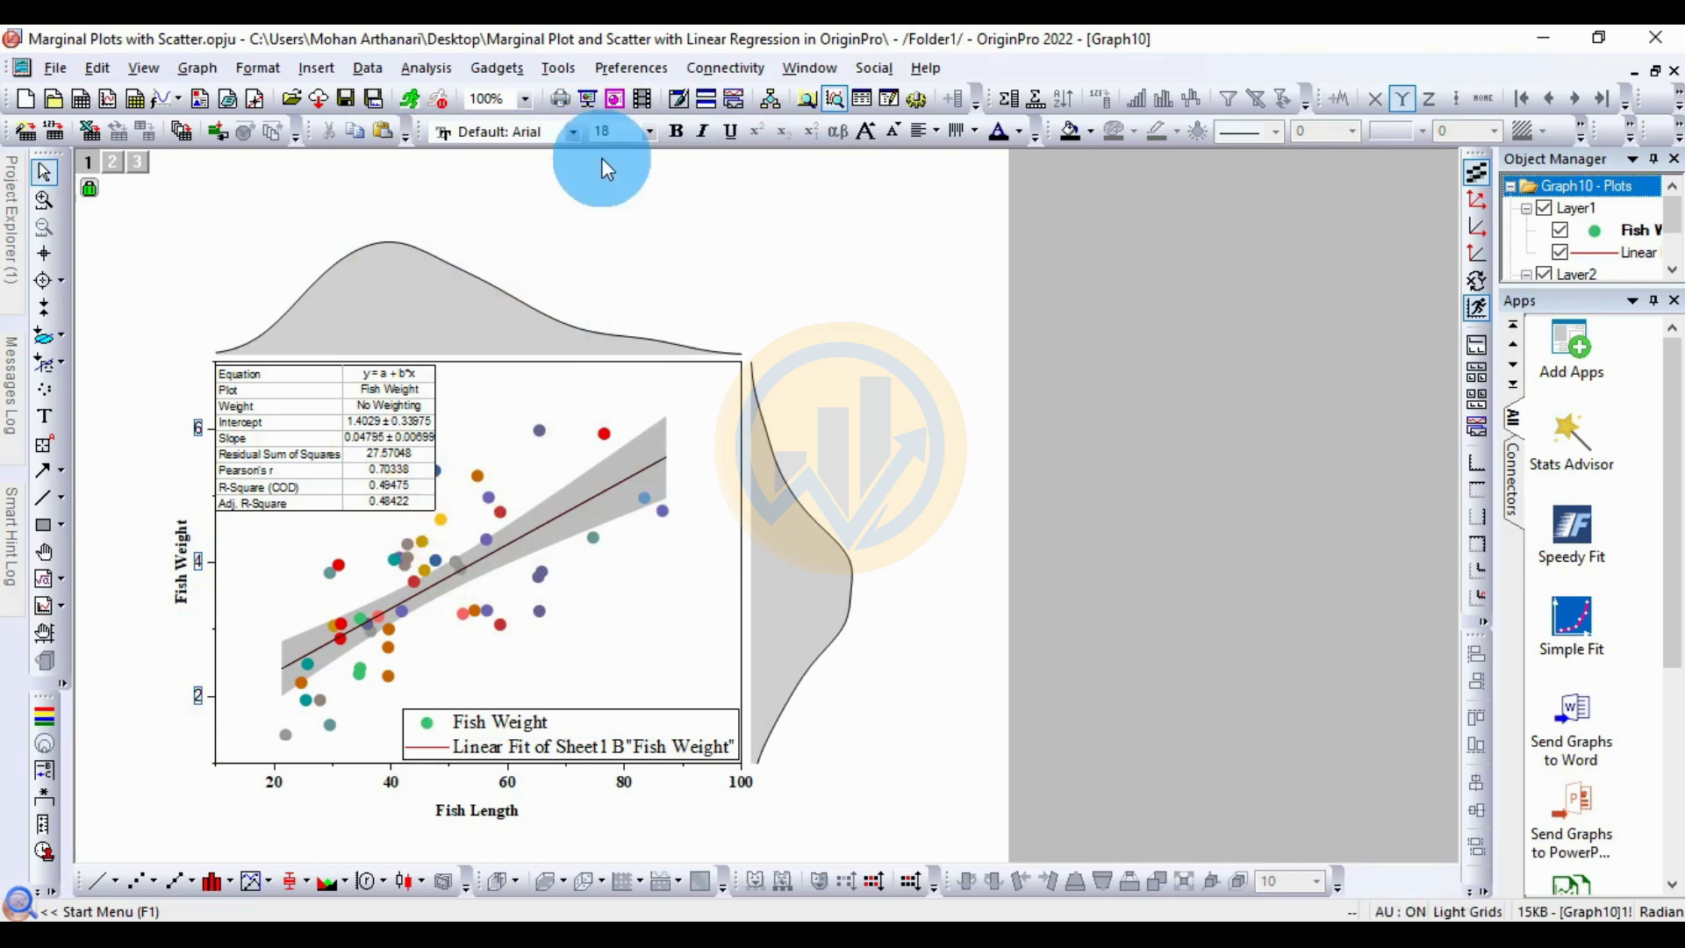
left_click(572, 131)
left_click(553, 179)
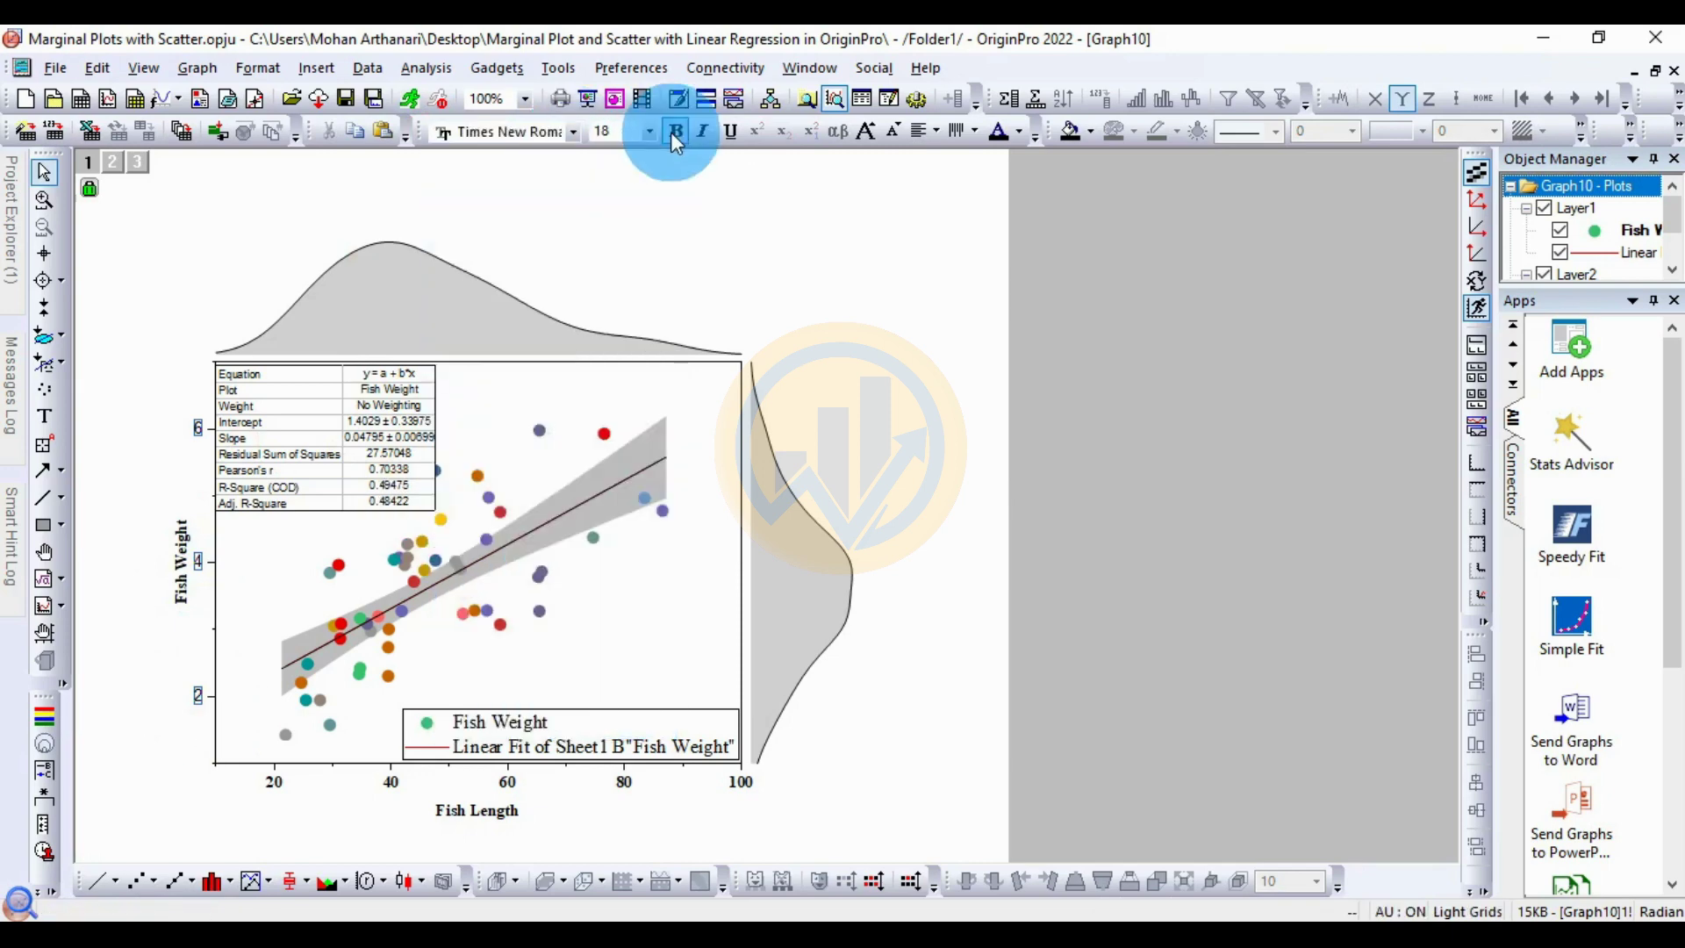
left_click(892, 379)
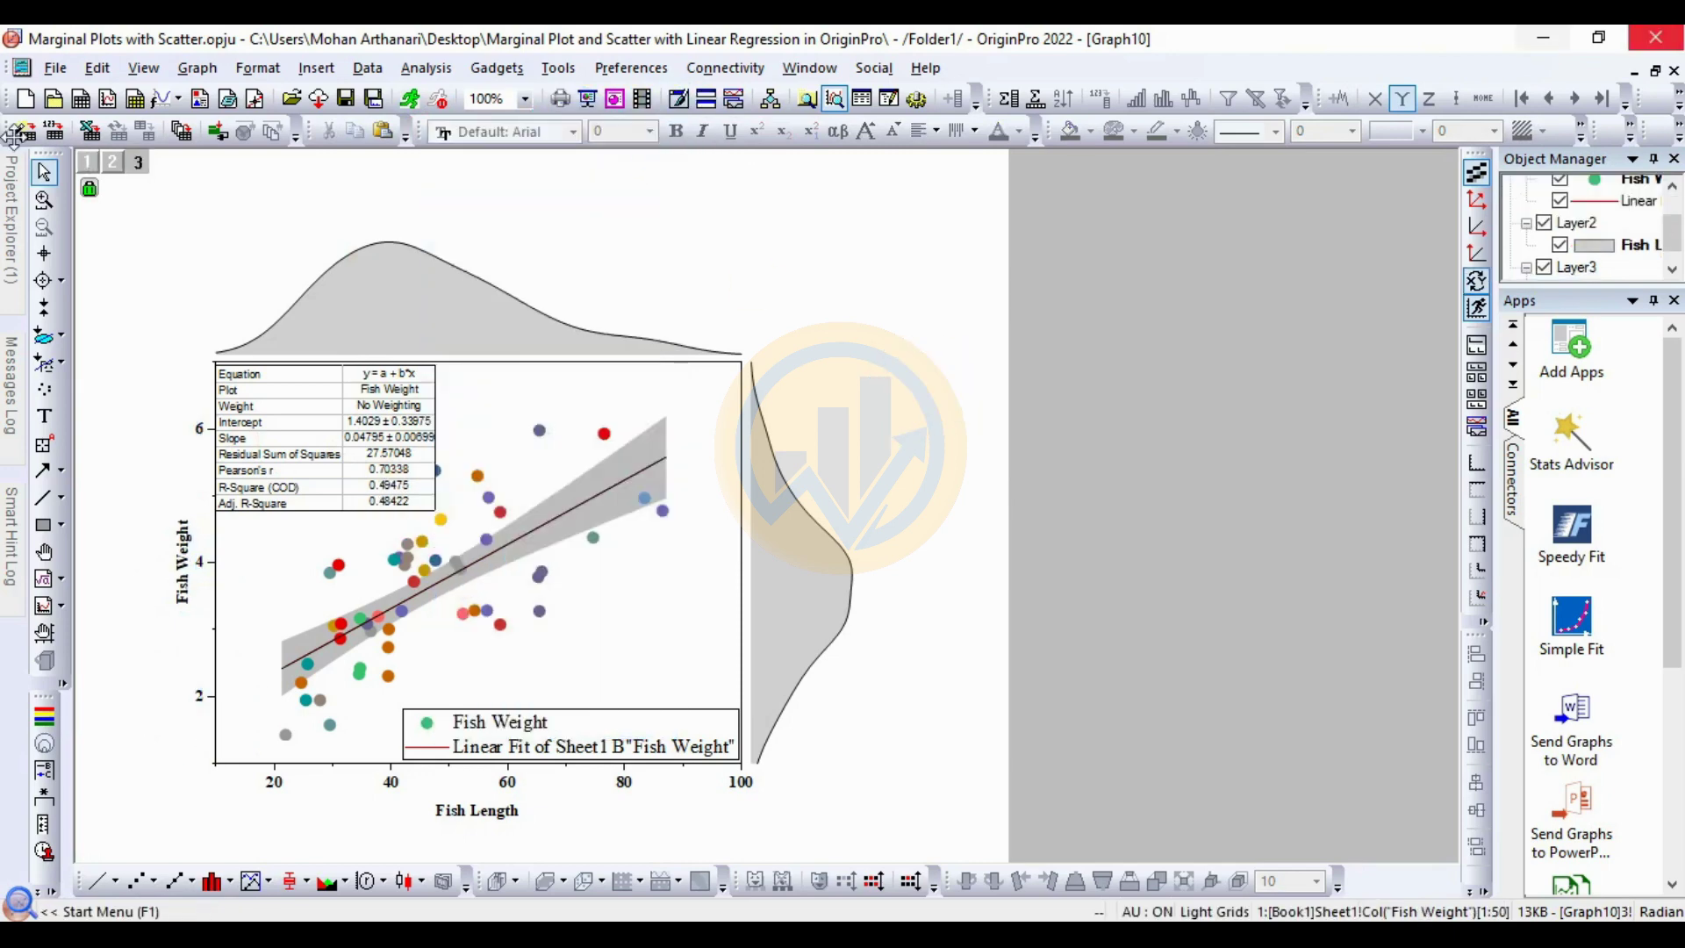
Examine the linear fit results table on the graph, from the equation to the adjusted R-Square
left_click(372, 418)
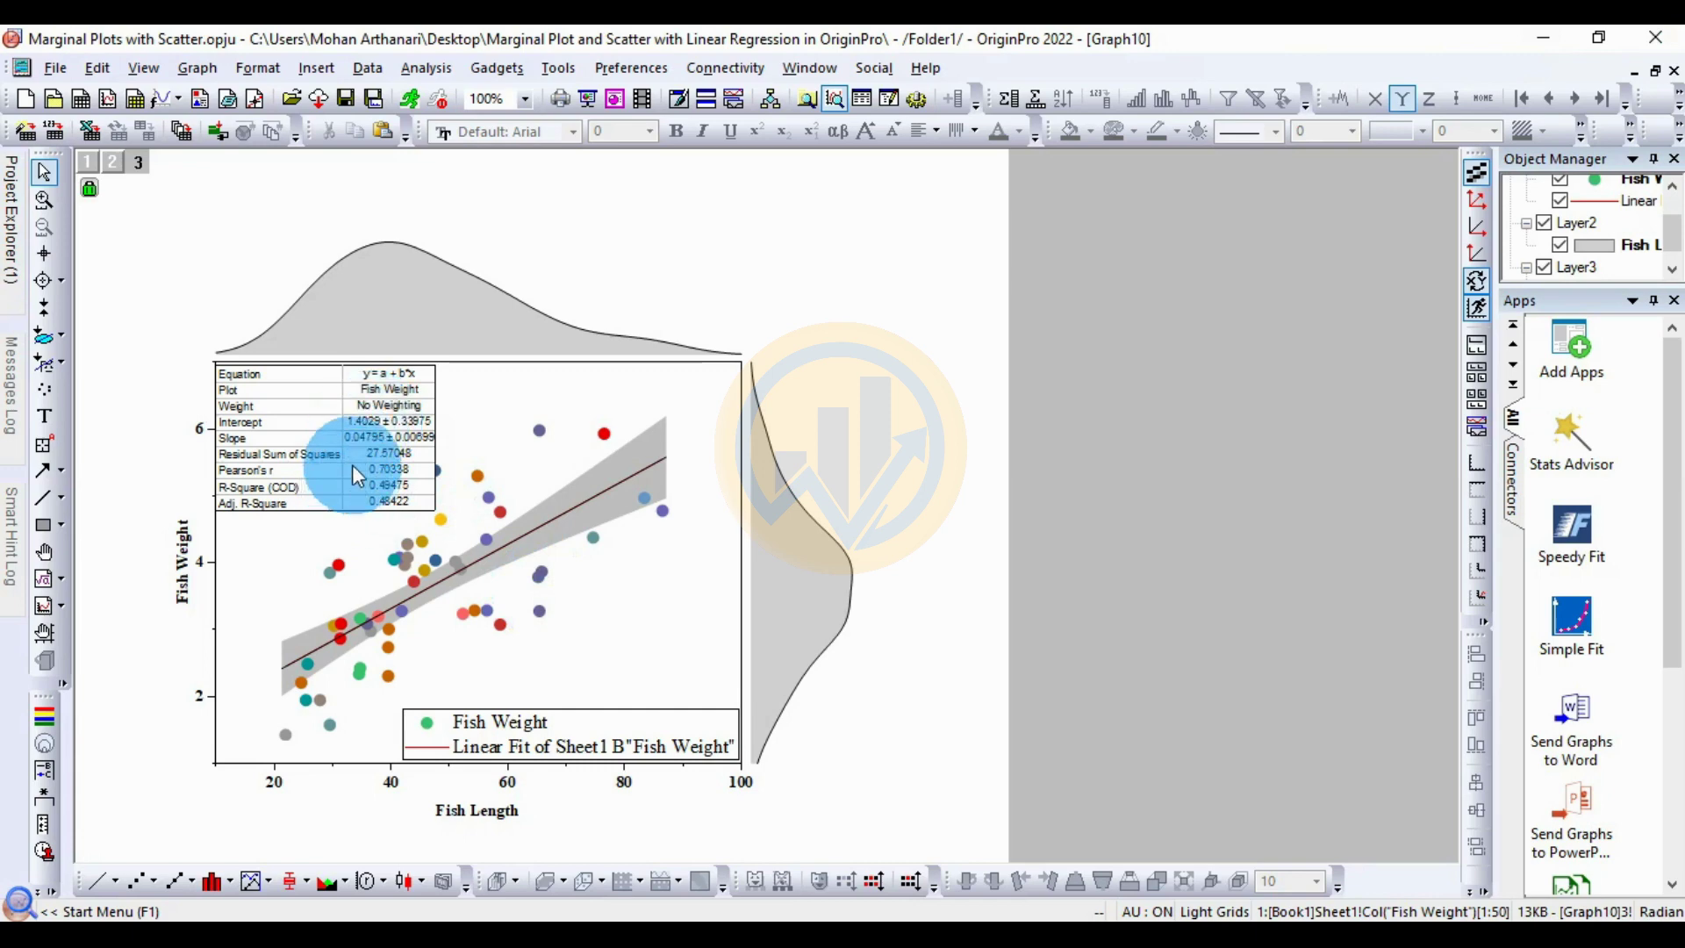
scroll(342, 458, "up", 3)
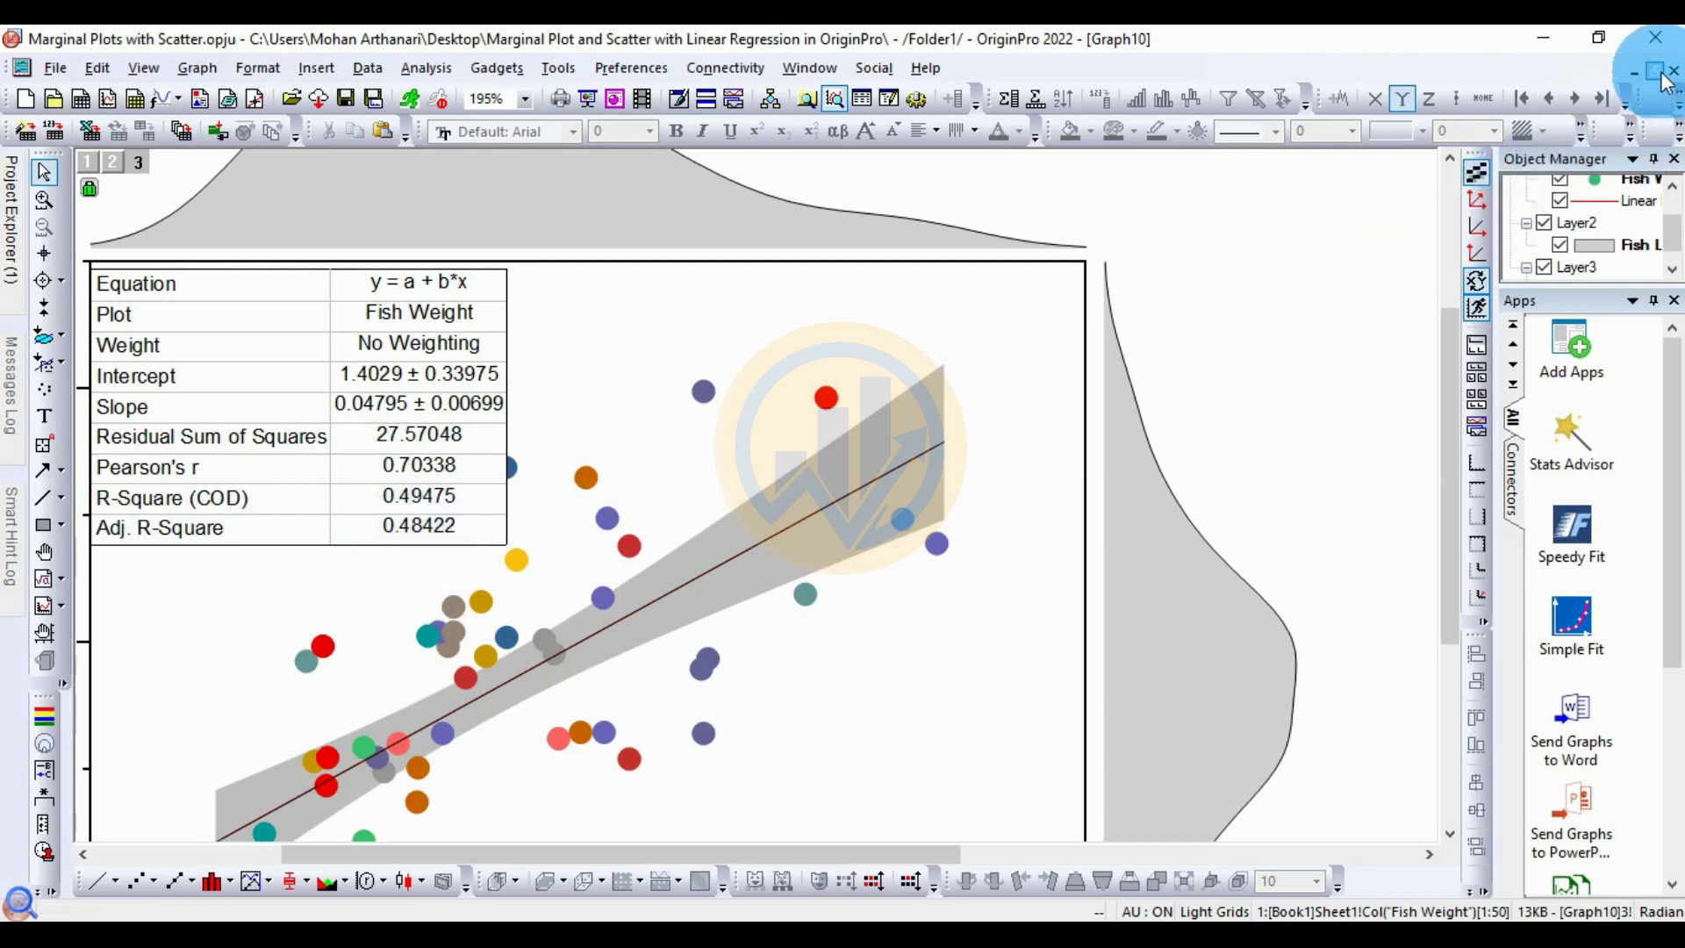
scroll(793, 474, "down", 4)
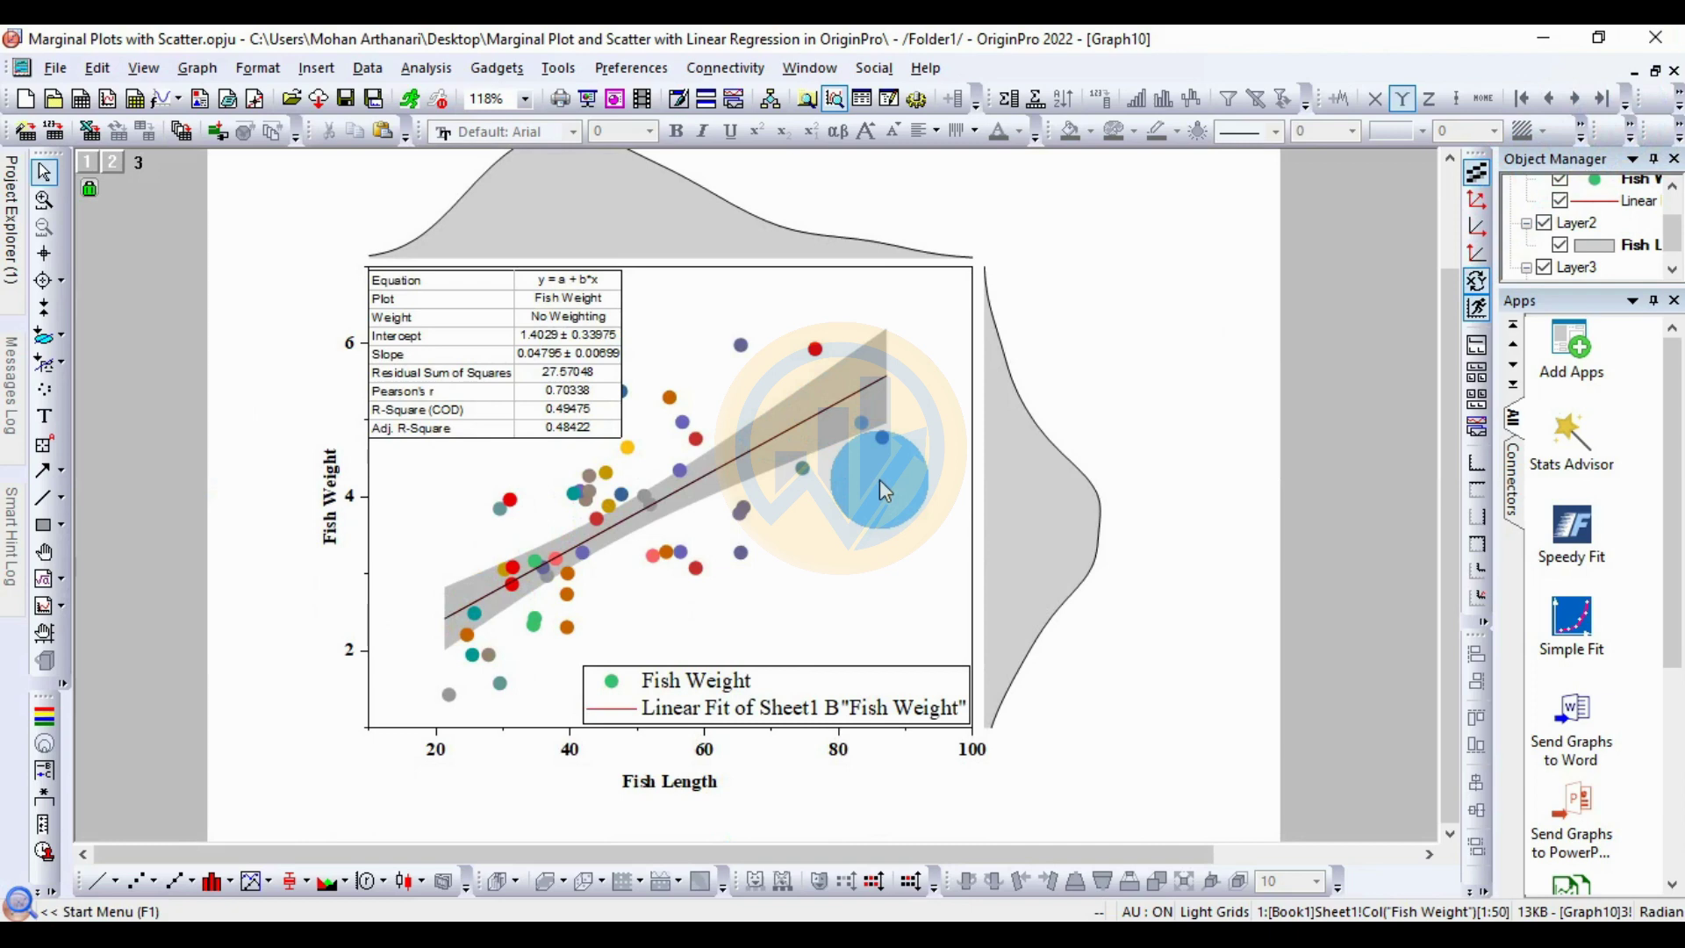
Restore the graph window to a smaller size, move it aside, and maximize the Book1 workbook
left_click(1657, 73)
left_click_drag(729, 460, 1081, 258)
left_click(646, 197)
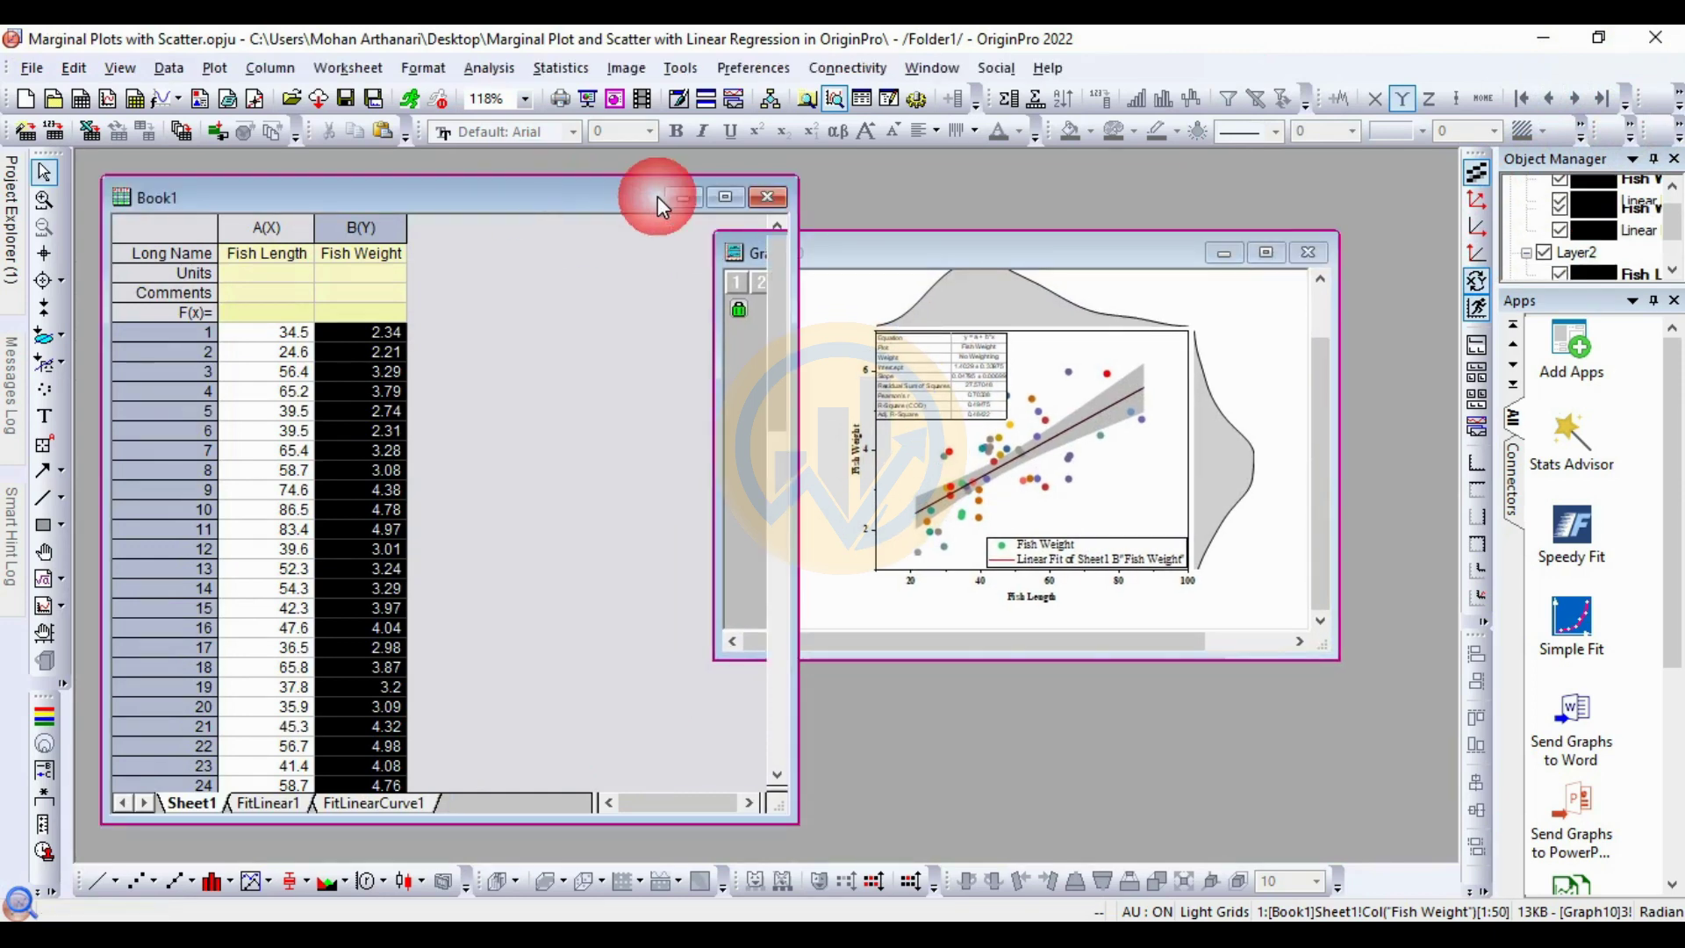
left_click(725, 197)
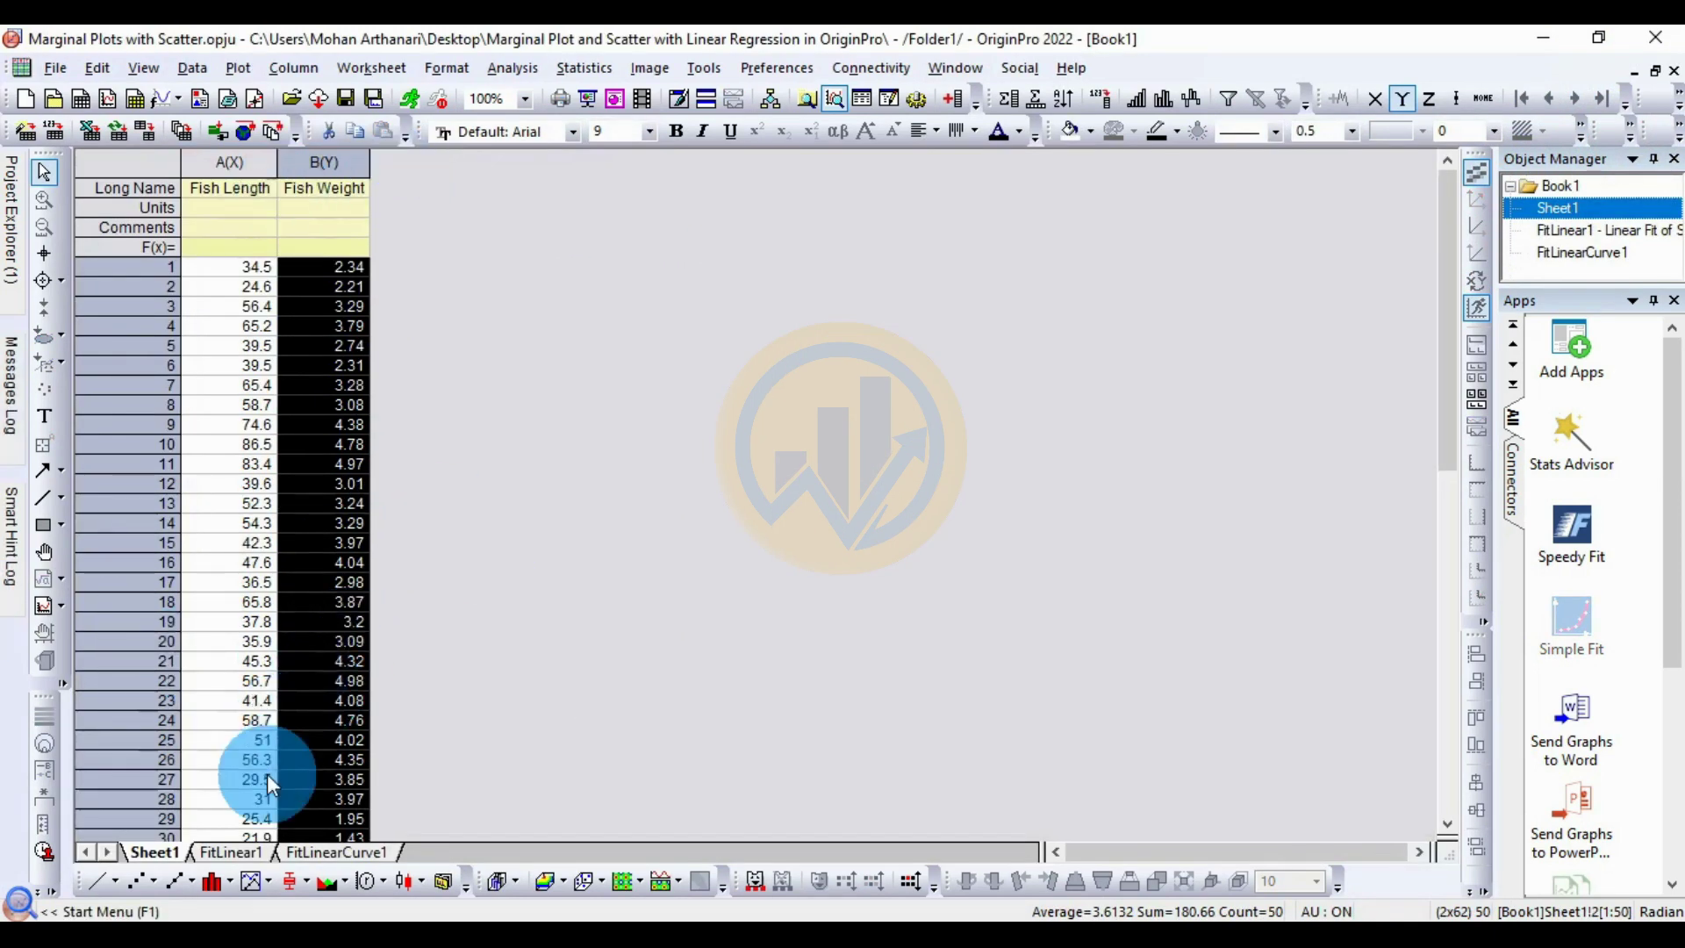
Examine the parameters, statistics, summary and ANOVA tables in the FitLinear1 report sheet
left_click(209, 854)
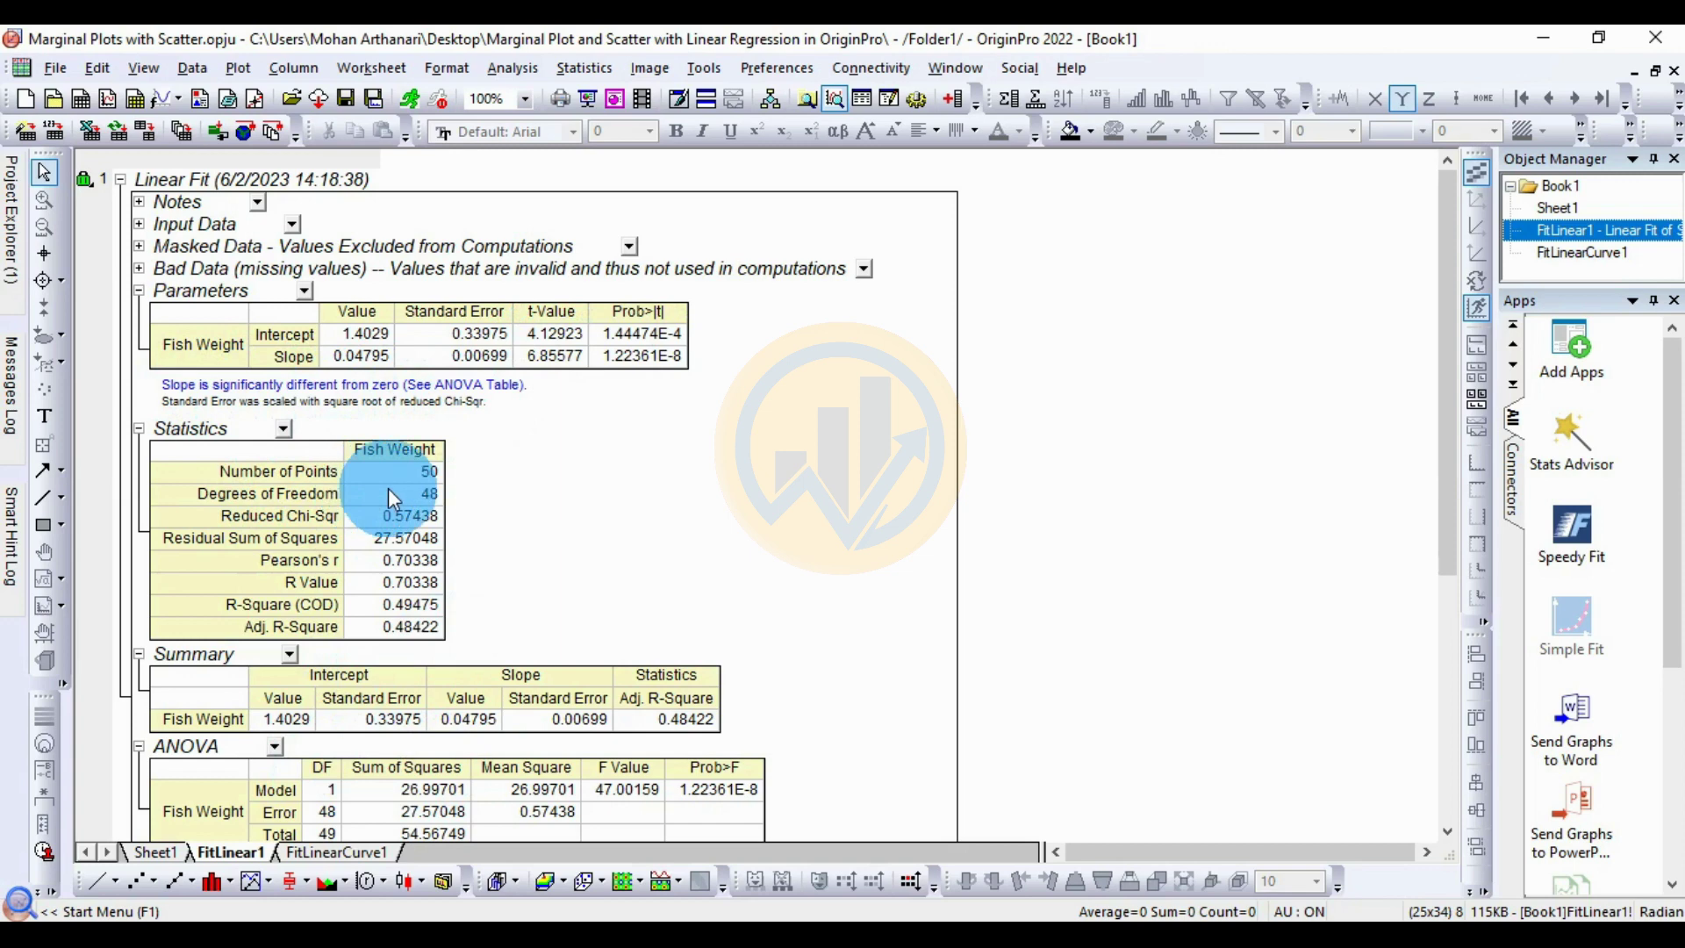
scroll(388, 491, "down", 2)
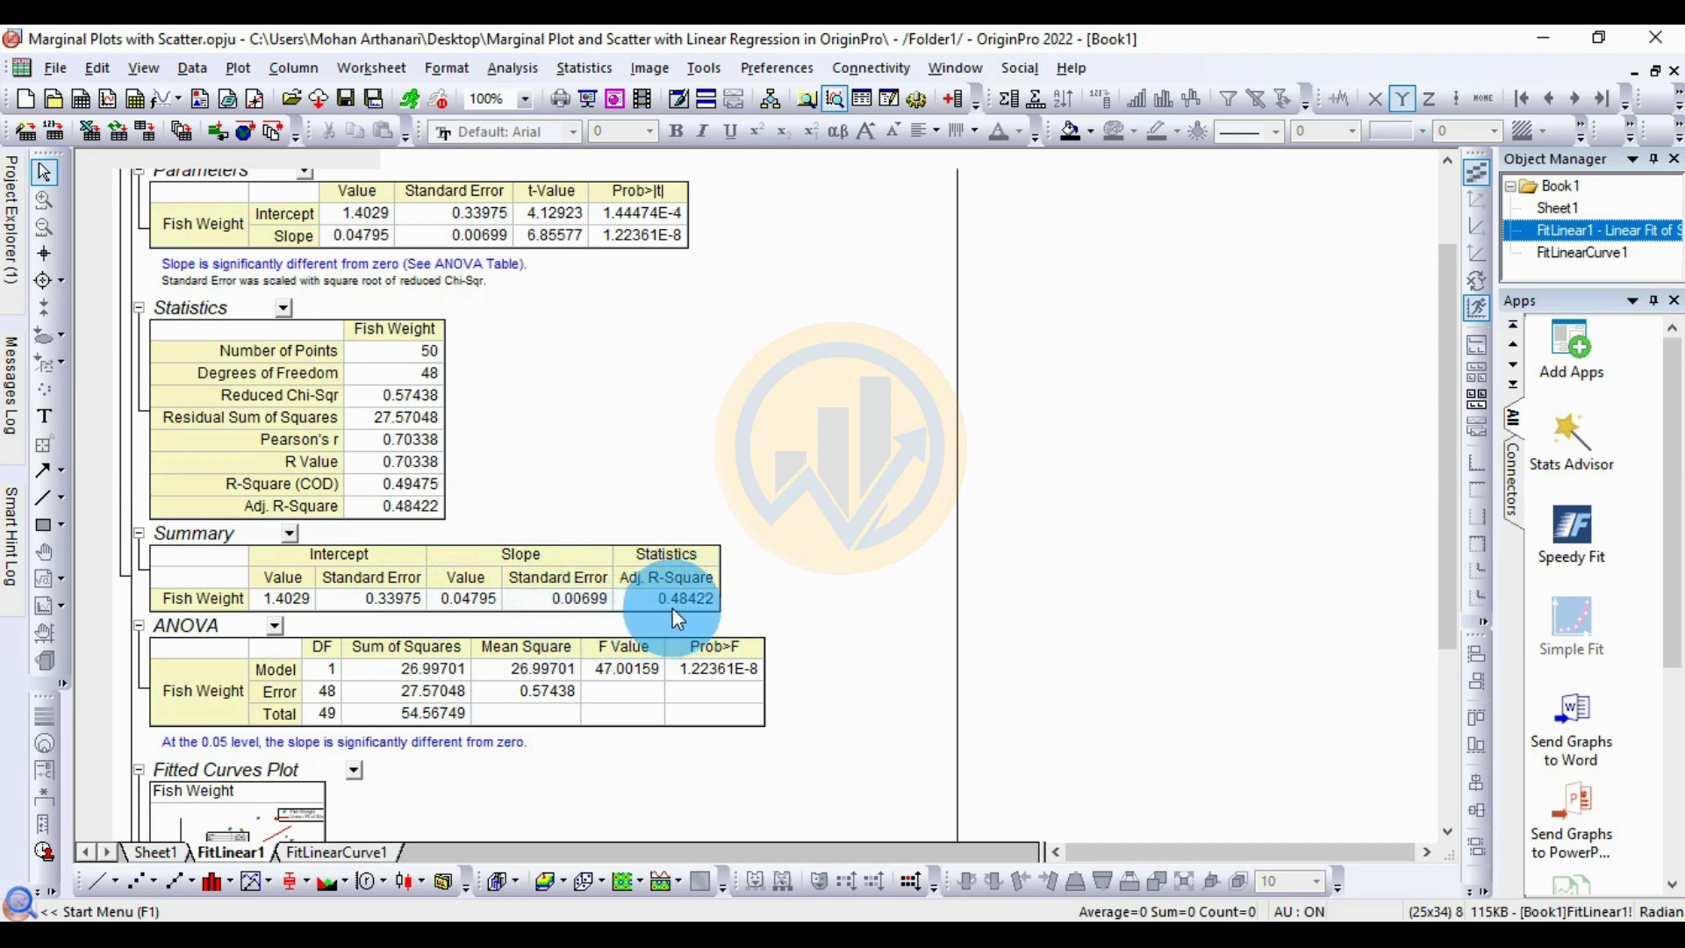
scroll(383, 619, "down", 2)
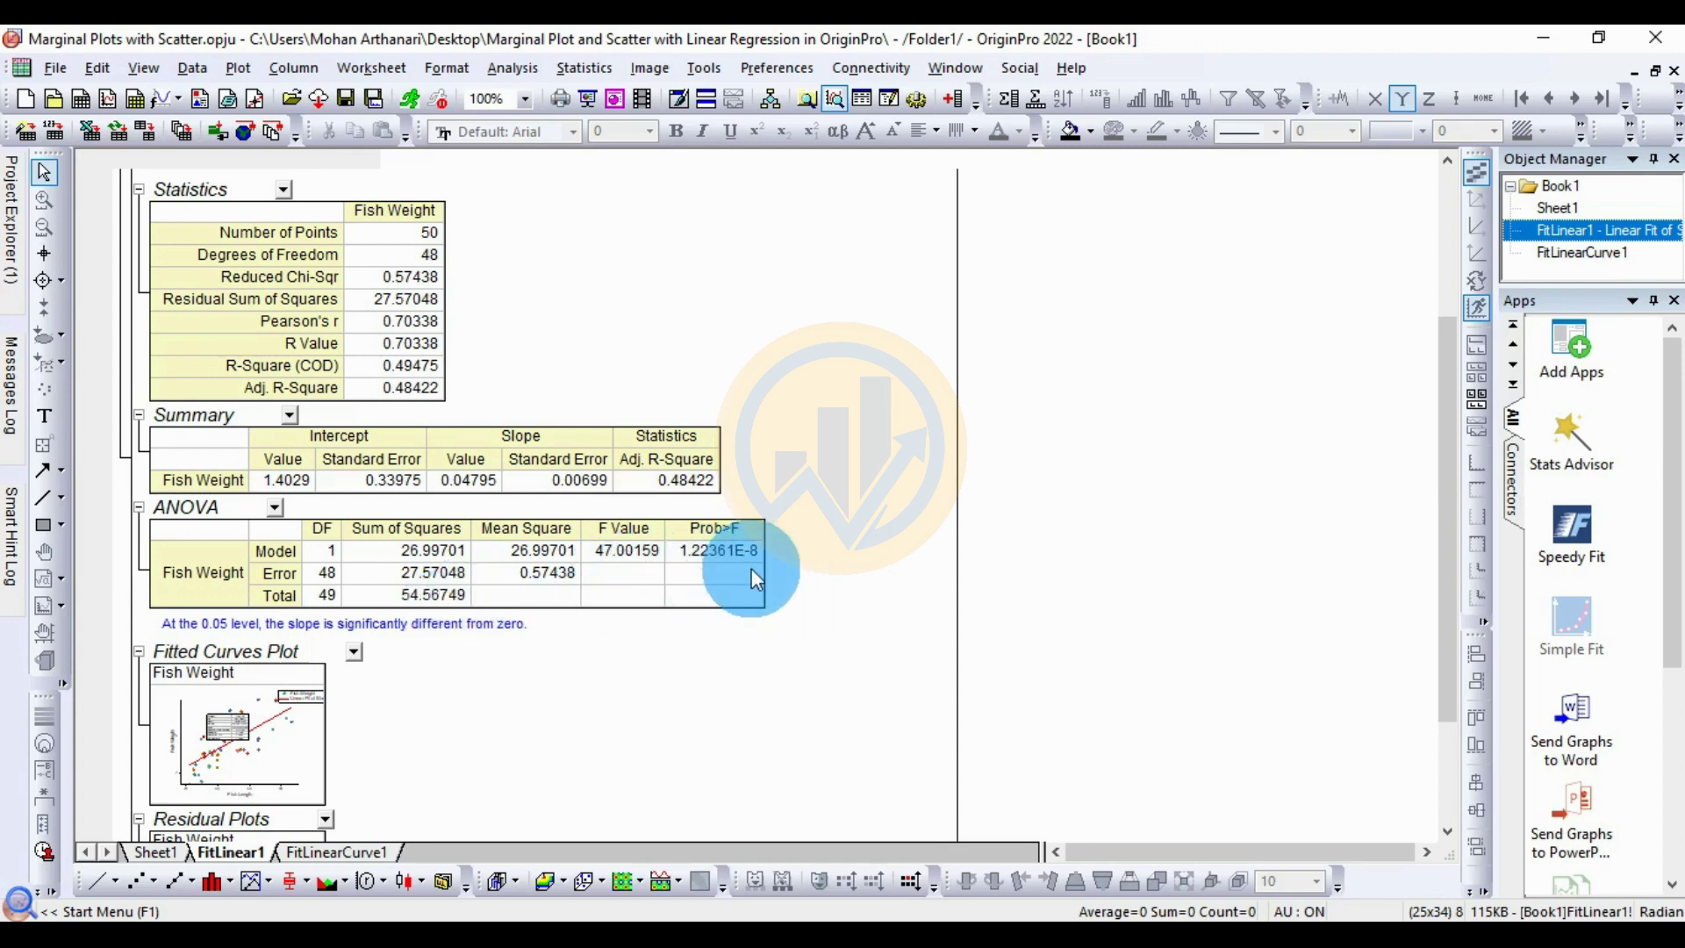
scroll(642, 646, "down", 3)
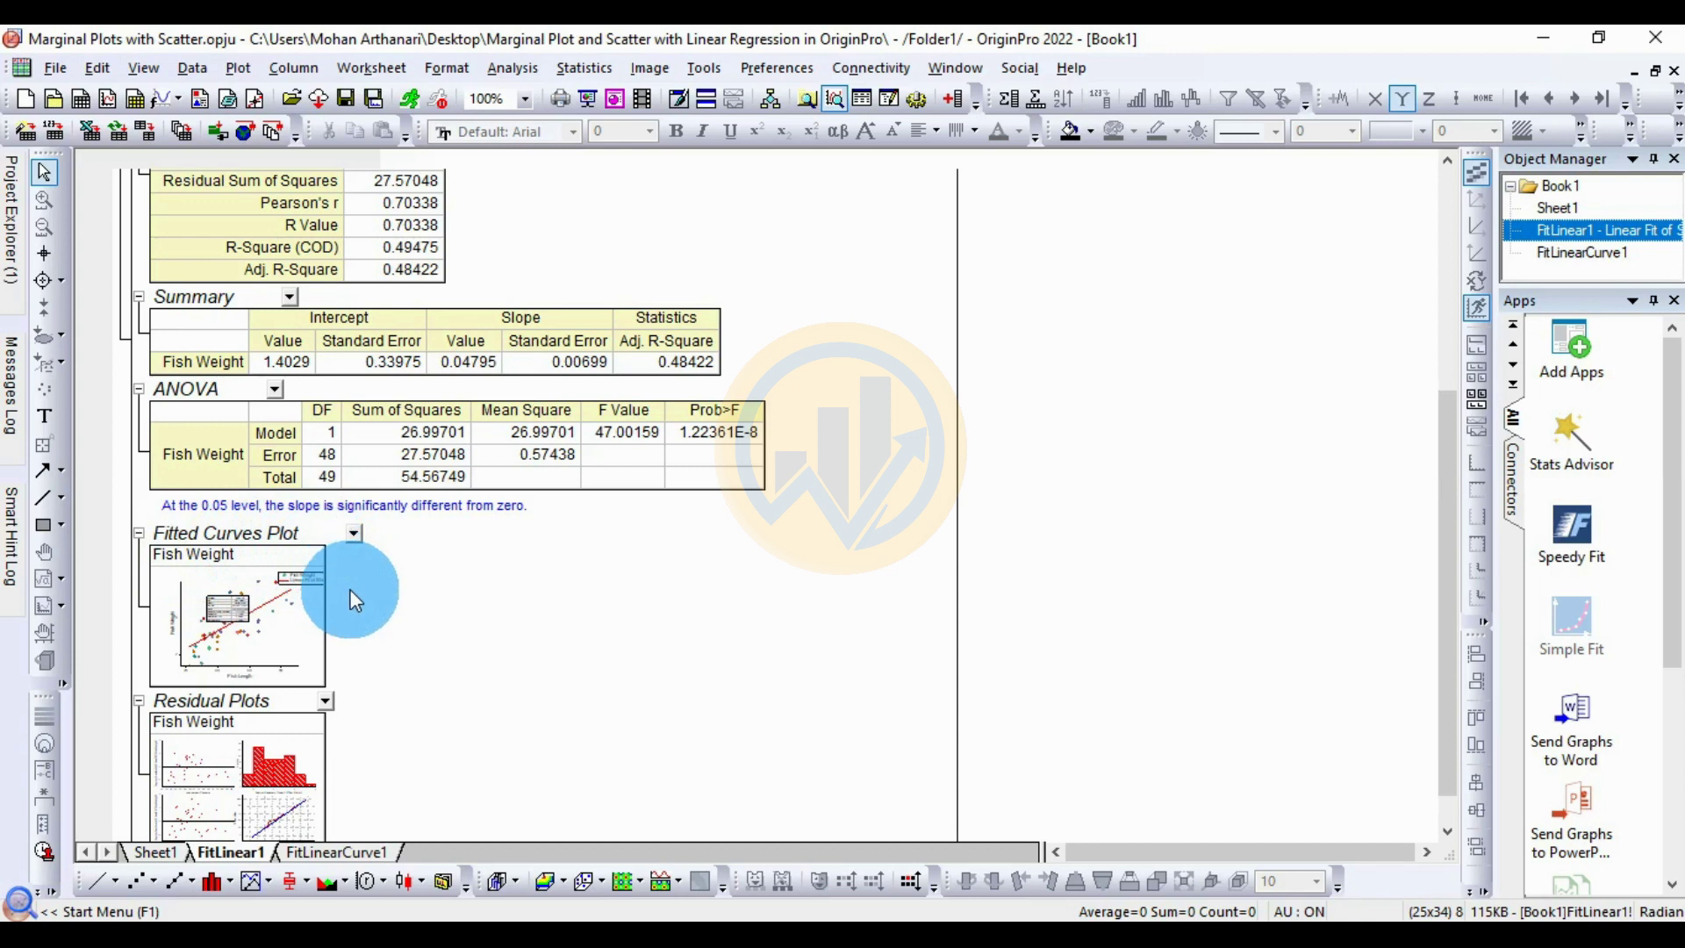
Open the report's fitted curves plot, move its legend to the upper left of the plot area, and close it
left_click(285, 609)
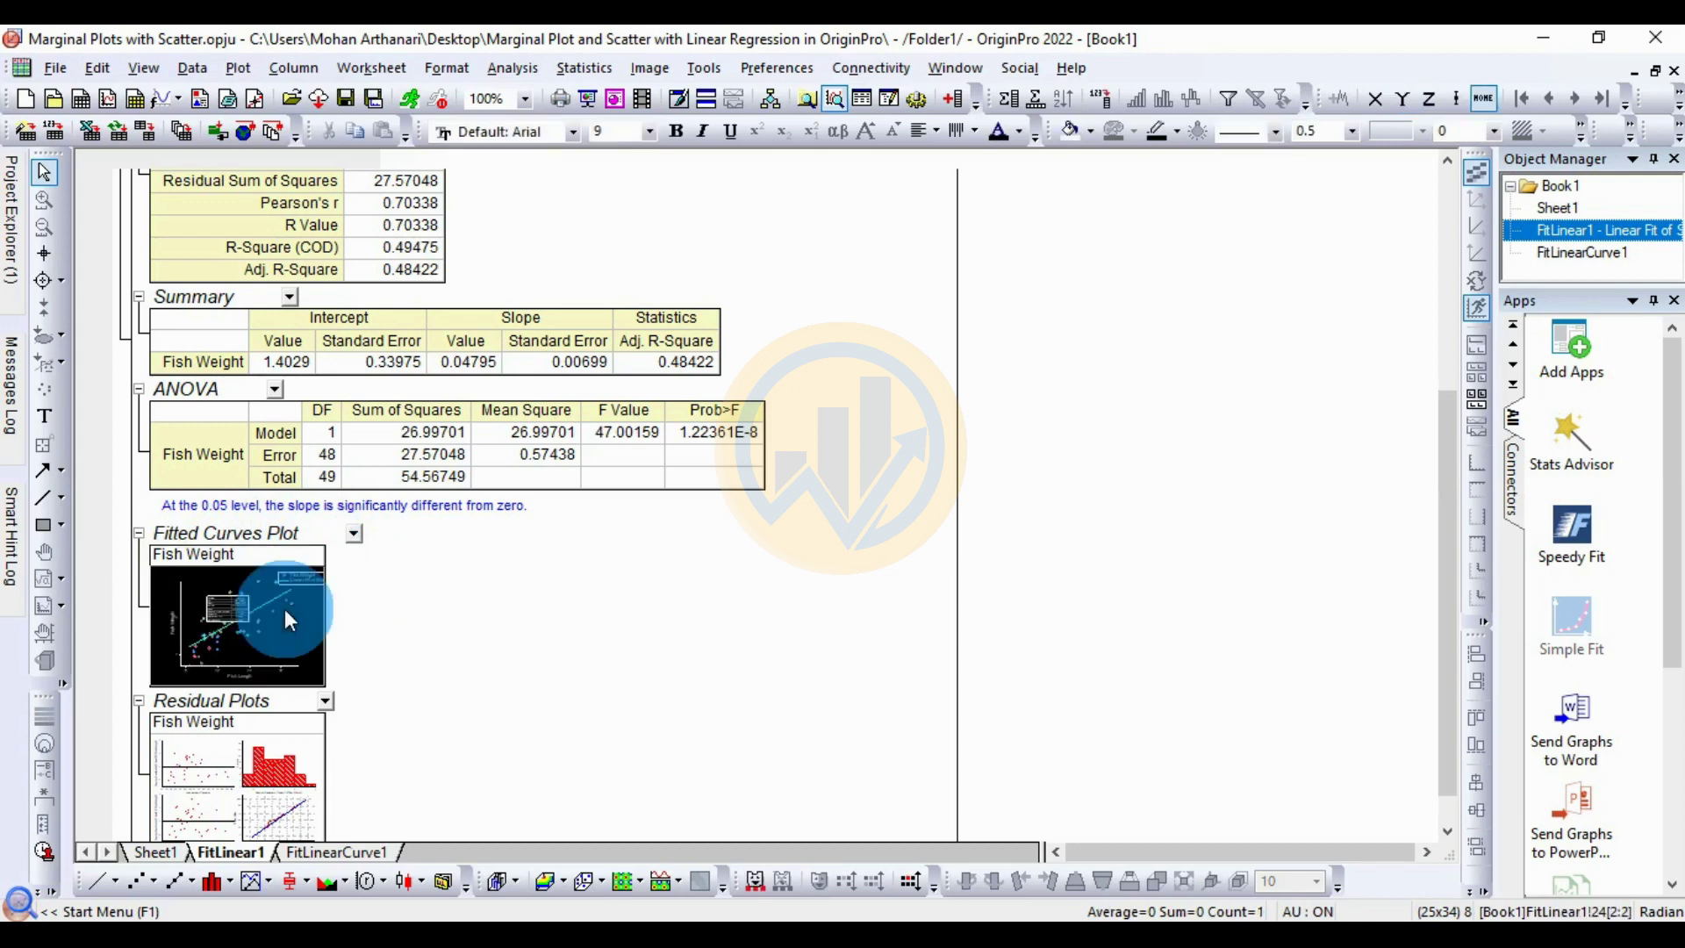
double_click(245, 636)
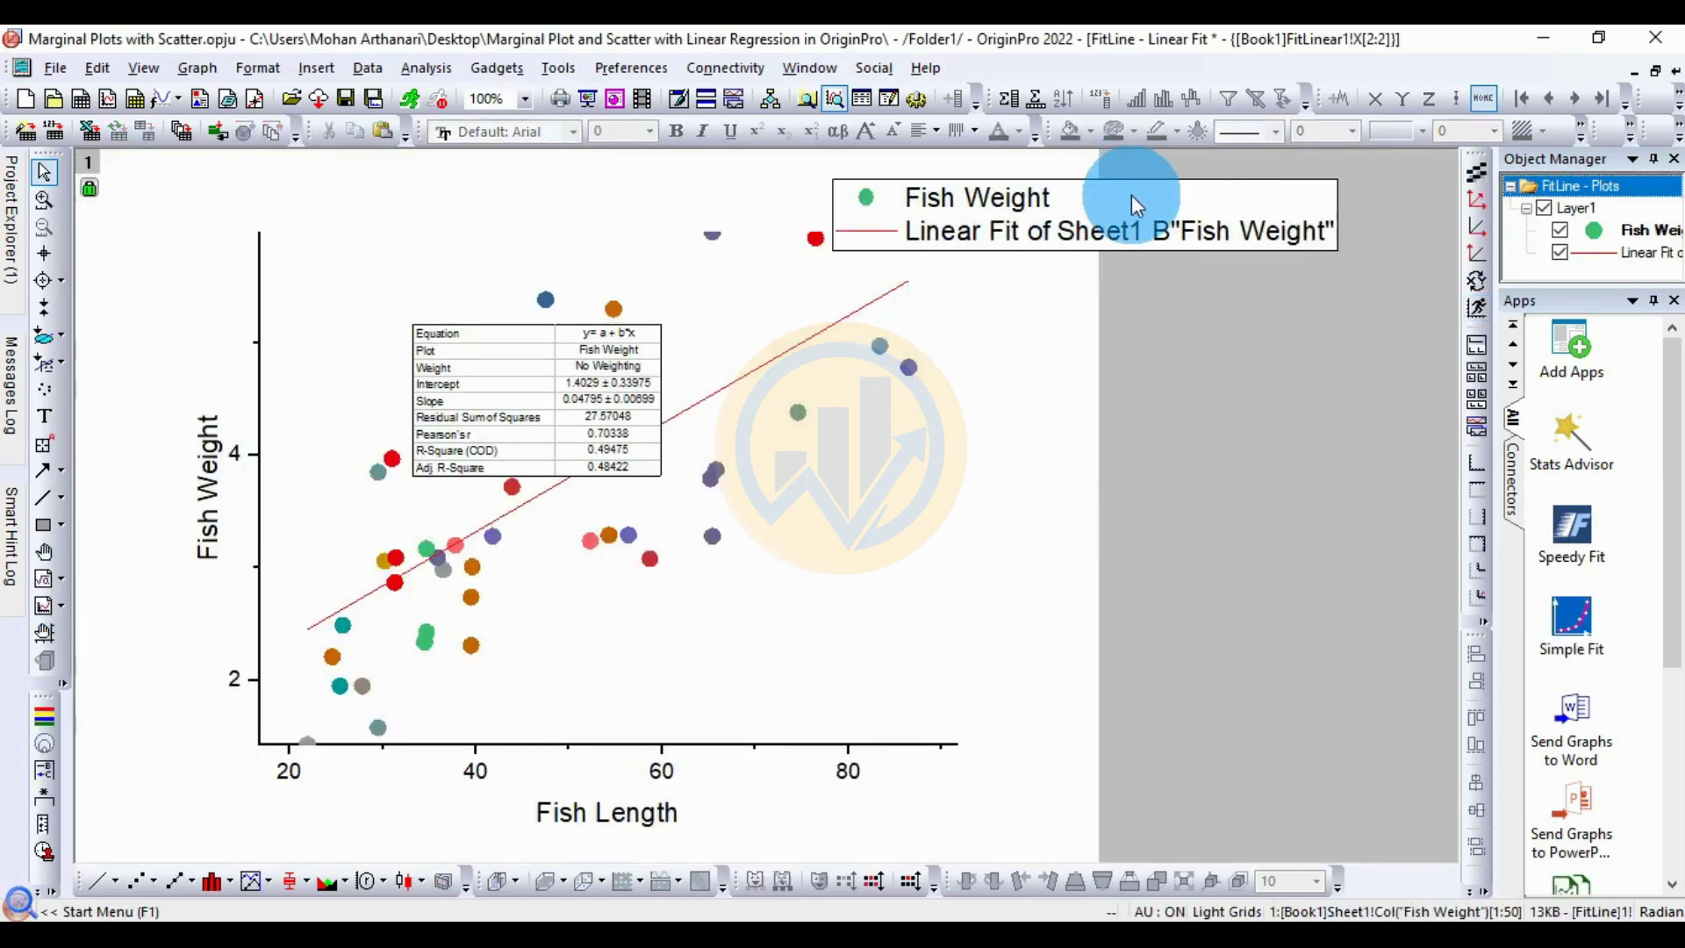
left_click(1197, 207)
left_click_drag(1196, 207, 643, 268)
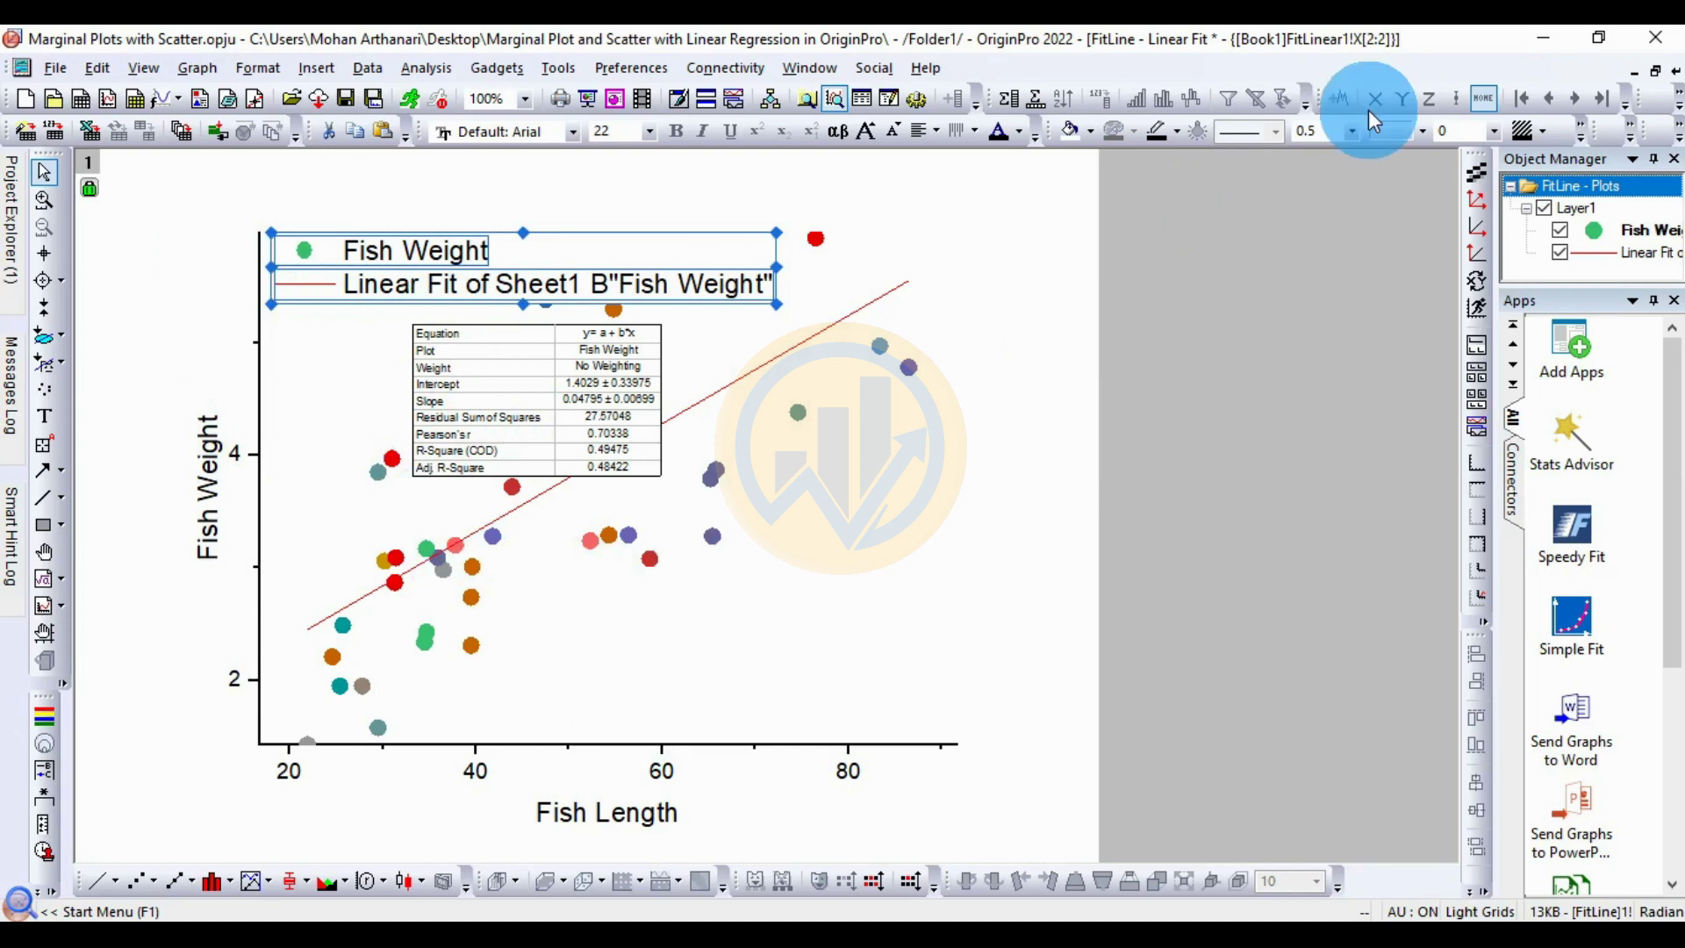
left_click(1673, 70)
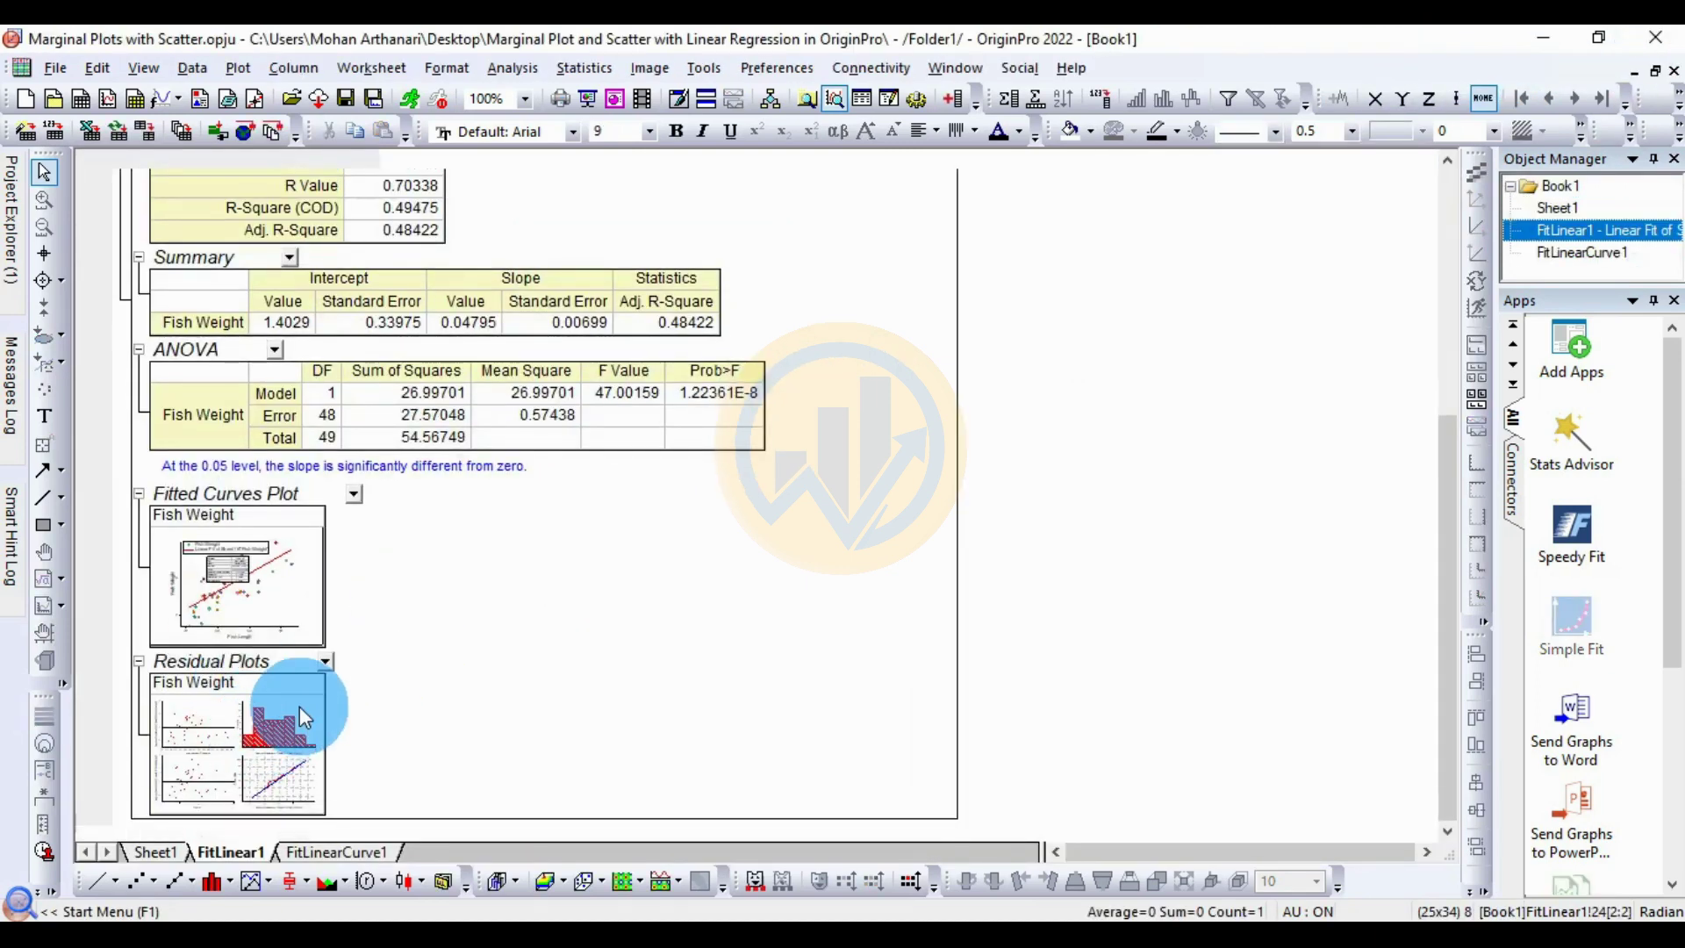
Open the residual plots of Fish Weight from the linear fit report
double_click(298, 702)
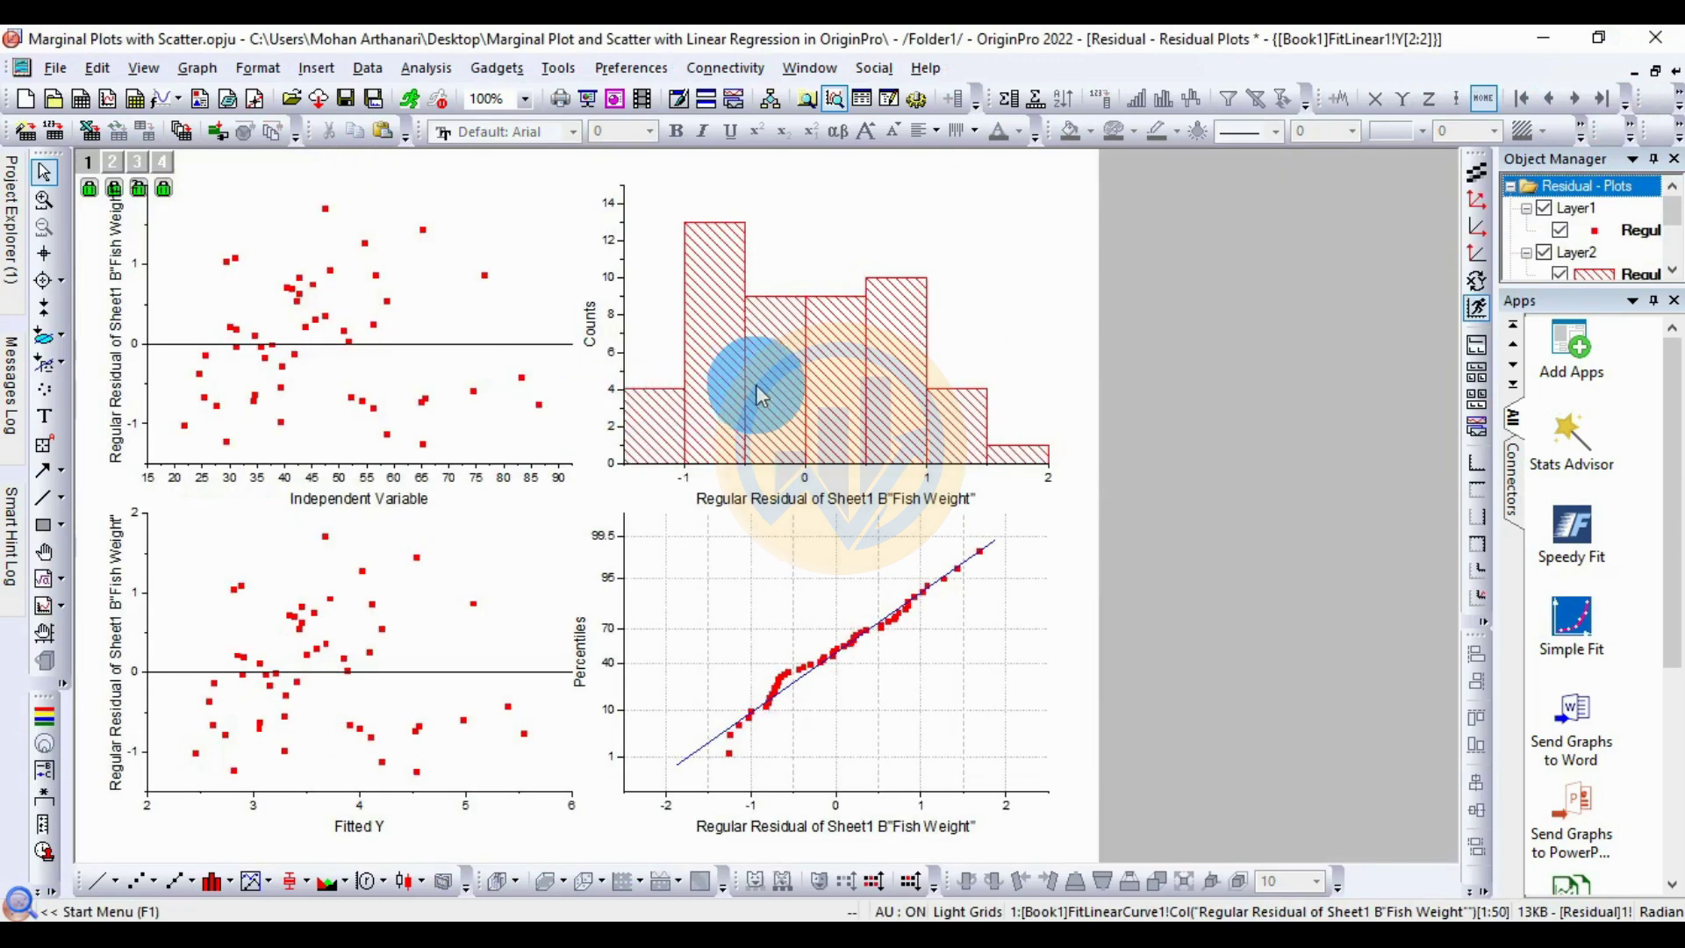
Examine the residual scatter plots, the residual histogram and the percentile plot of Fish Weight, and close the residual plots window
left_click(379, 363)
left_click(709, 349)
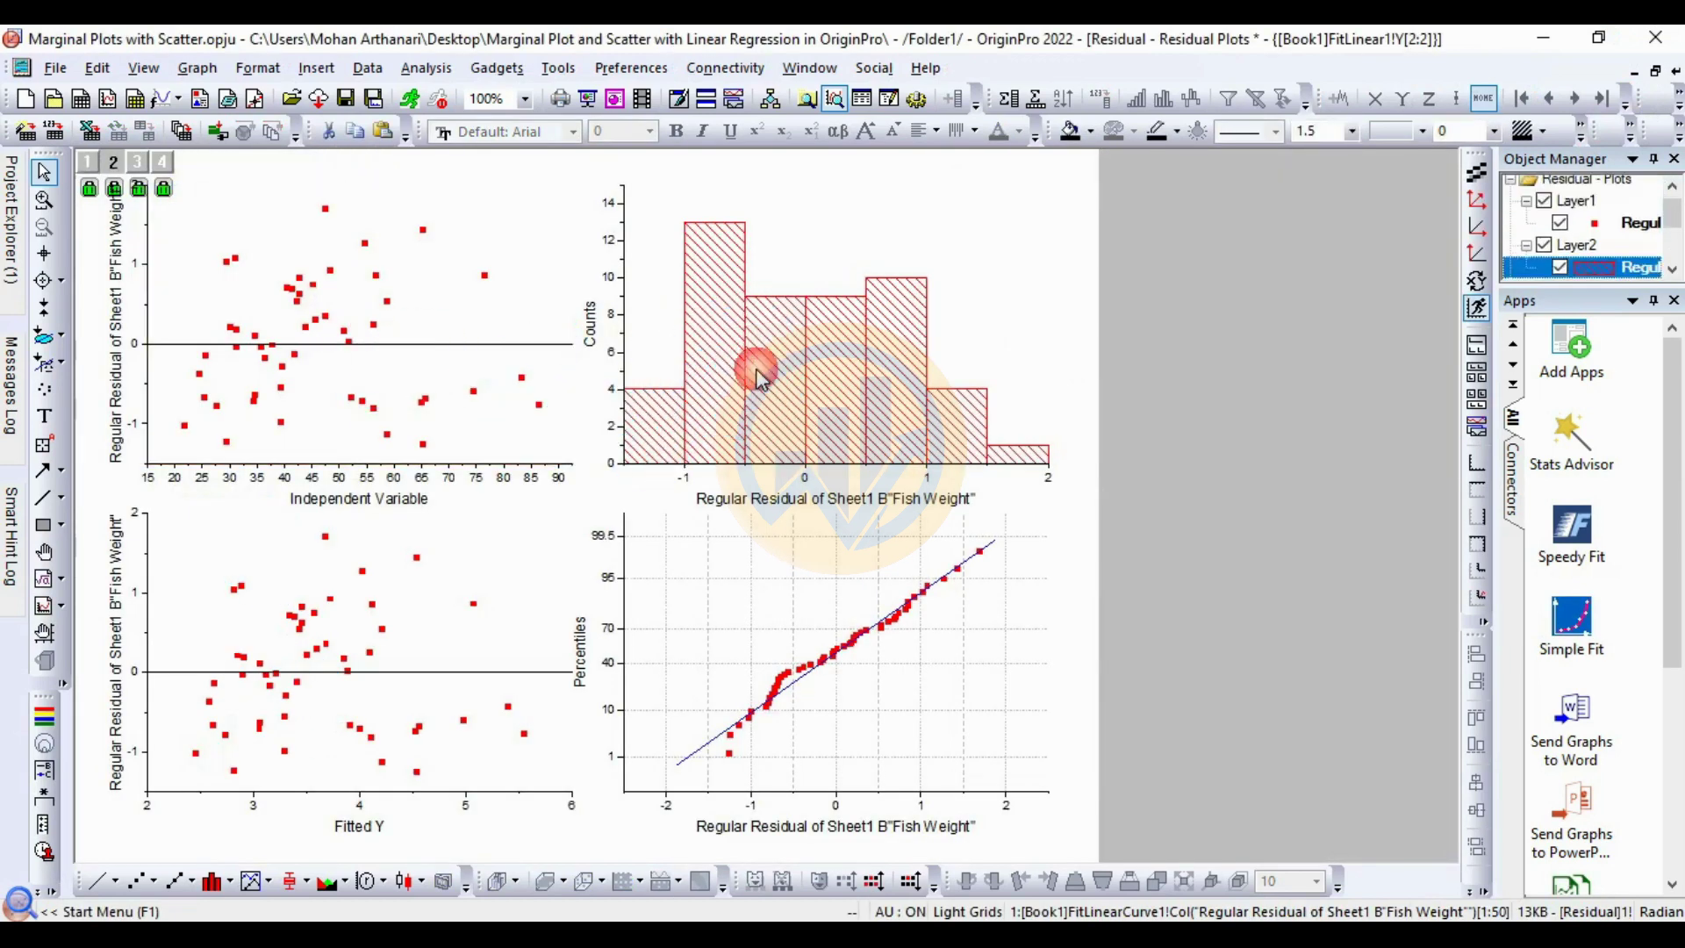
left_click(880, 592)
left_click(439, 658)
left_click(444, 665)
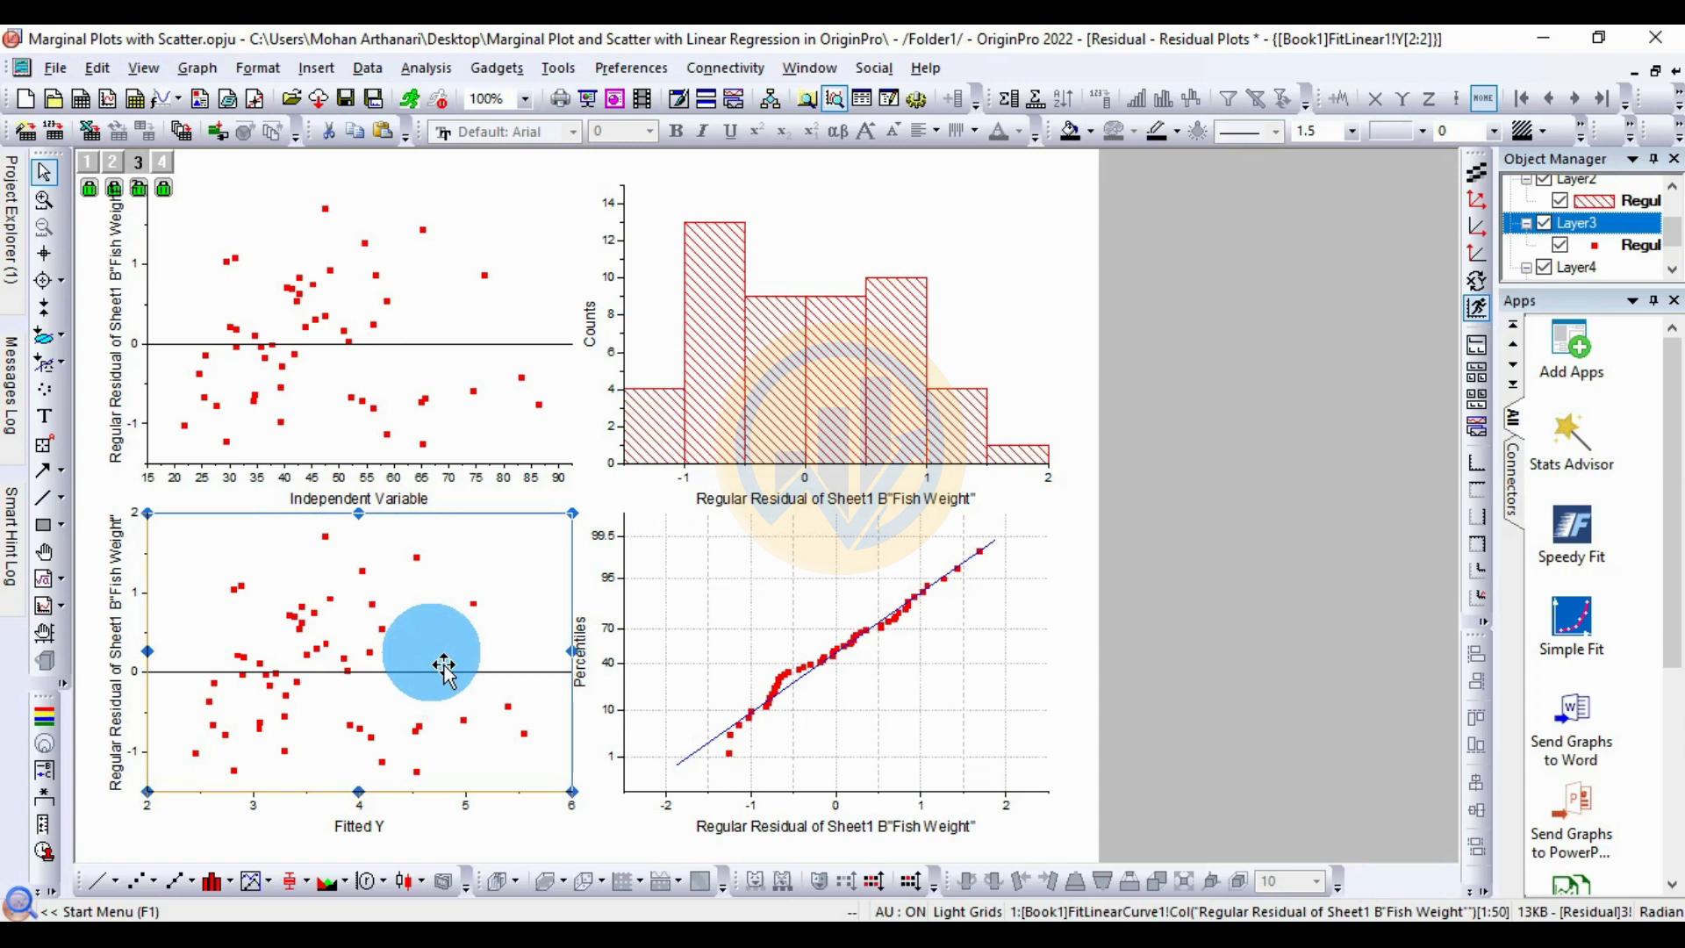
left_click(834, 648)
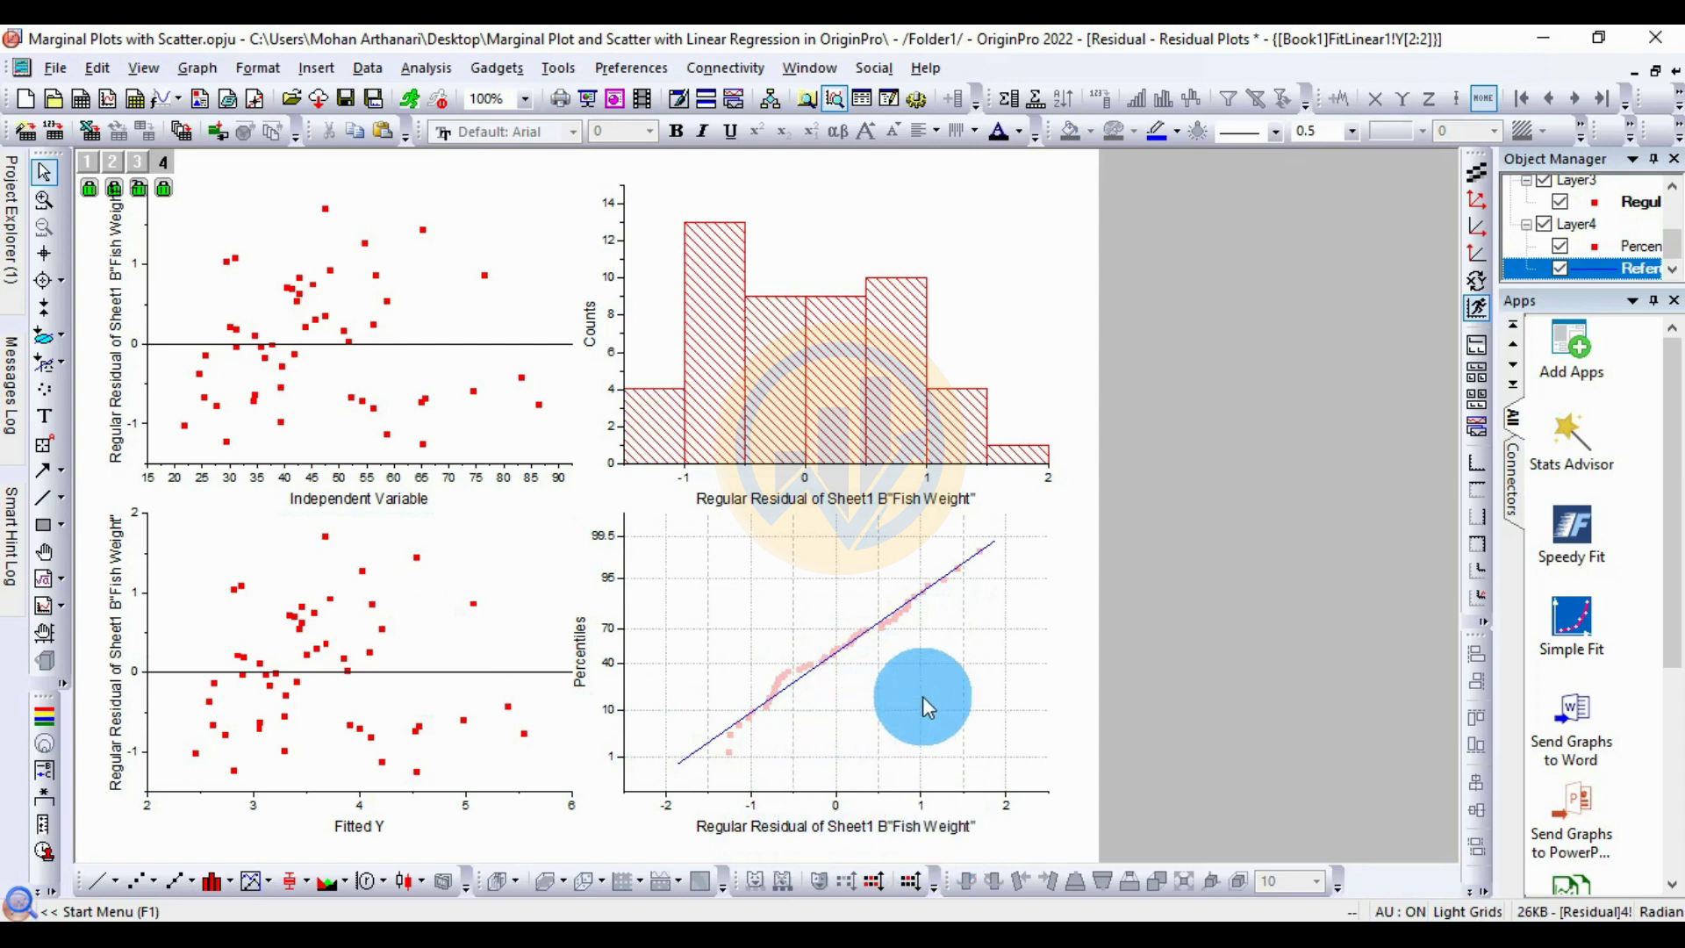
left_click(846, 404)
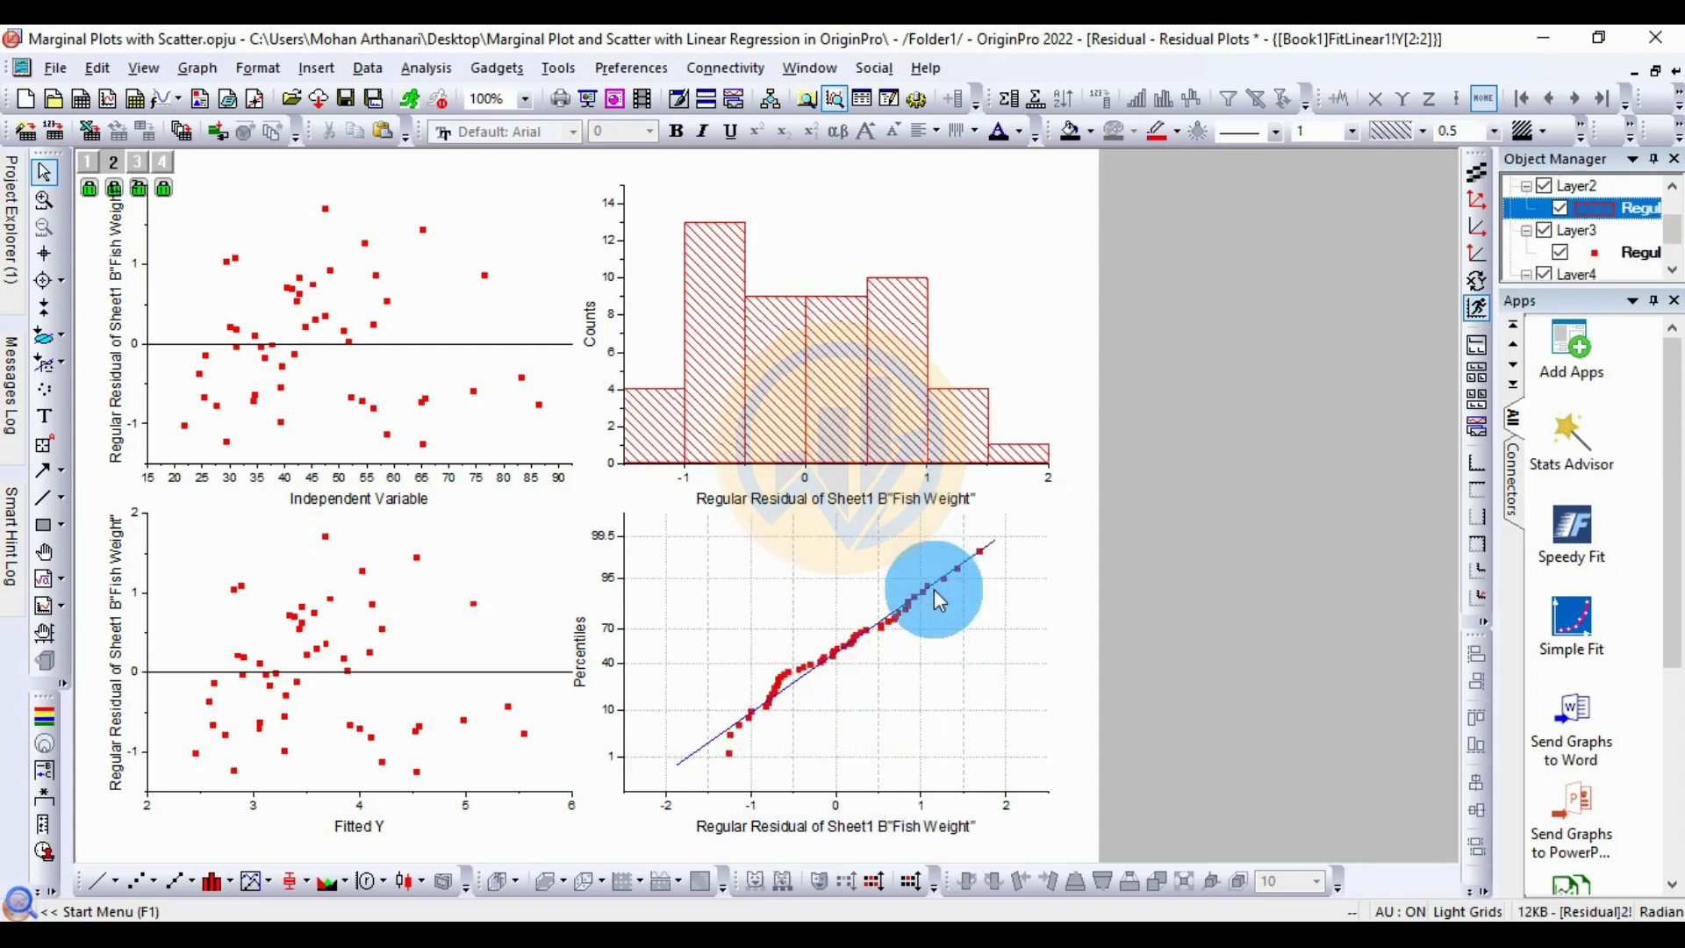
left_click(967, 649)
left_click(978, 650)
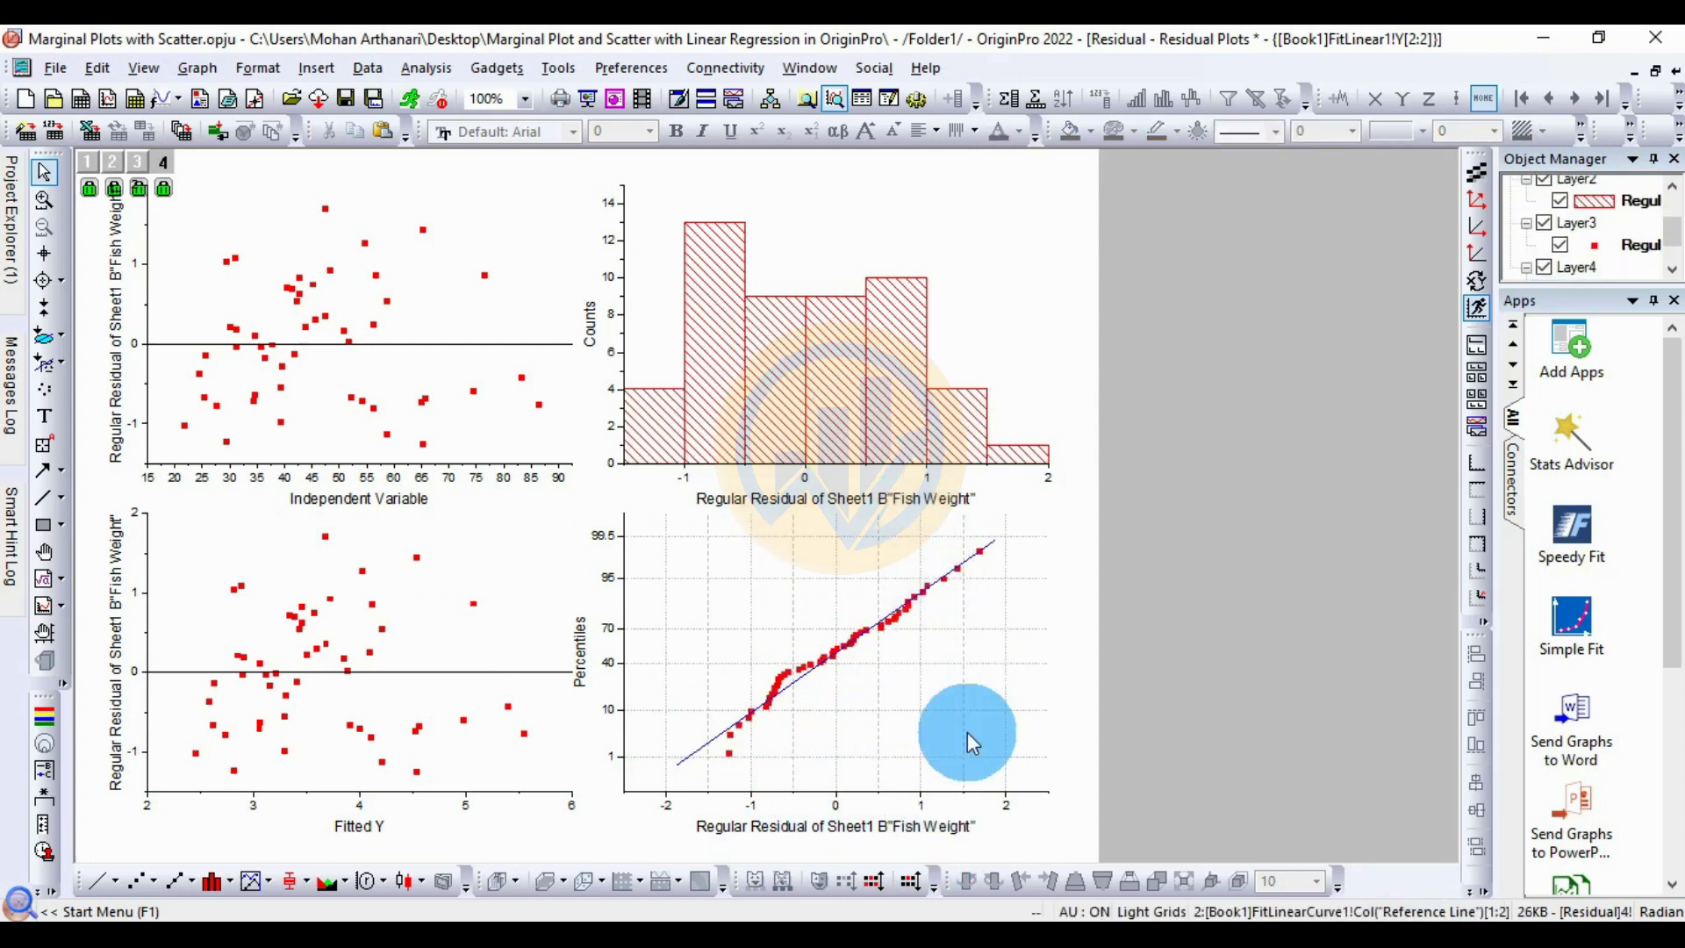
left_click(444, 704)
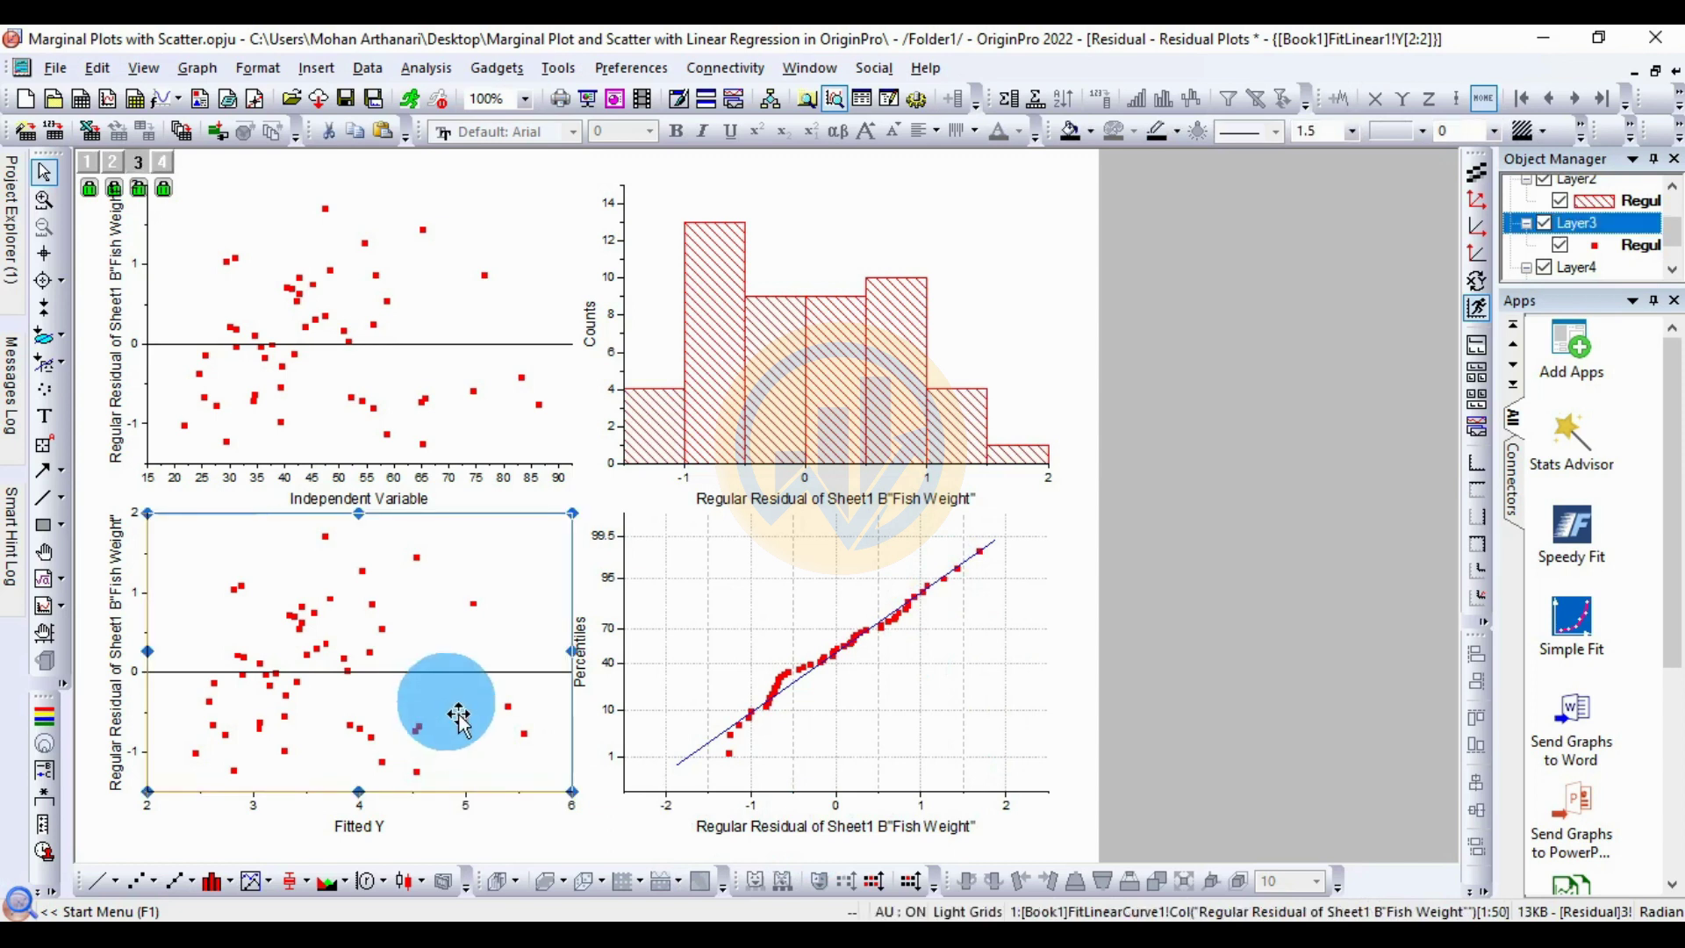
left_click(426, 304)
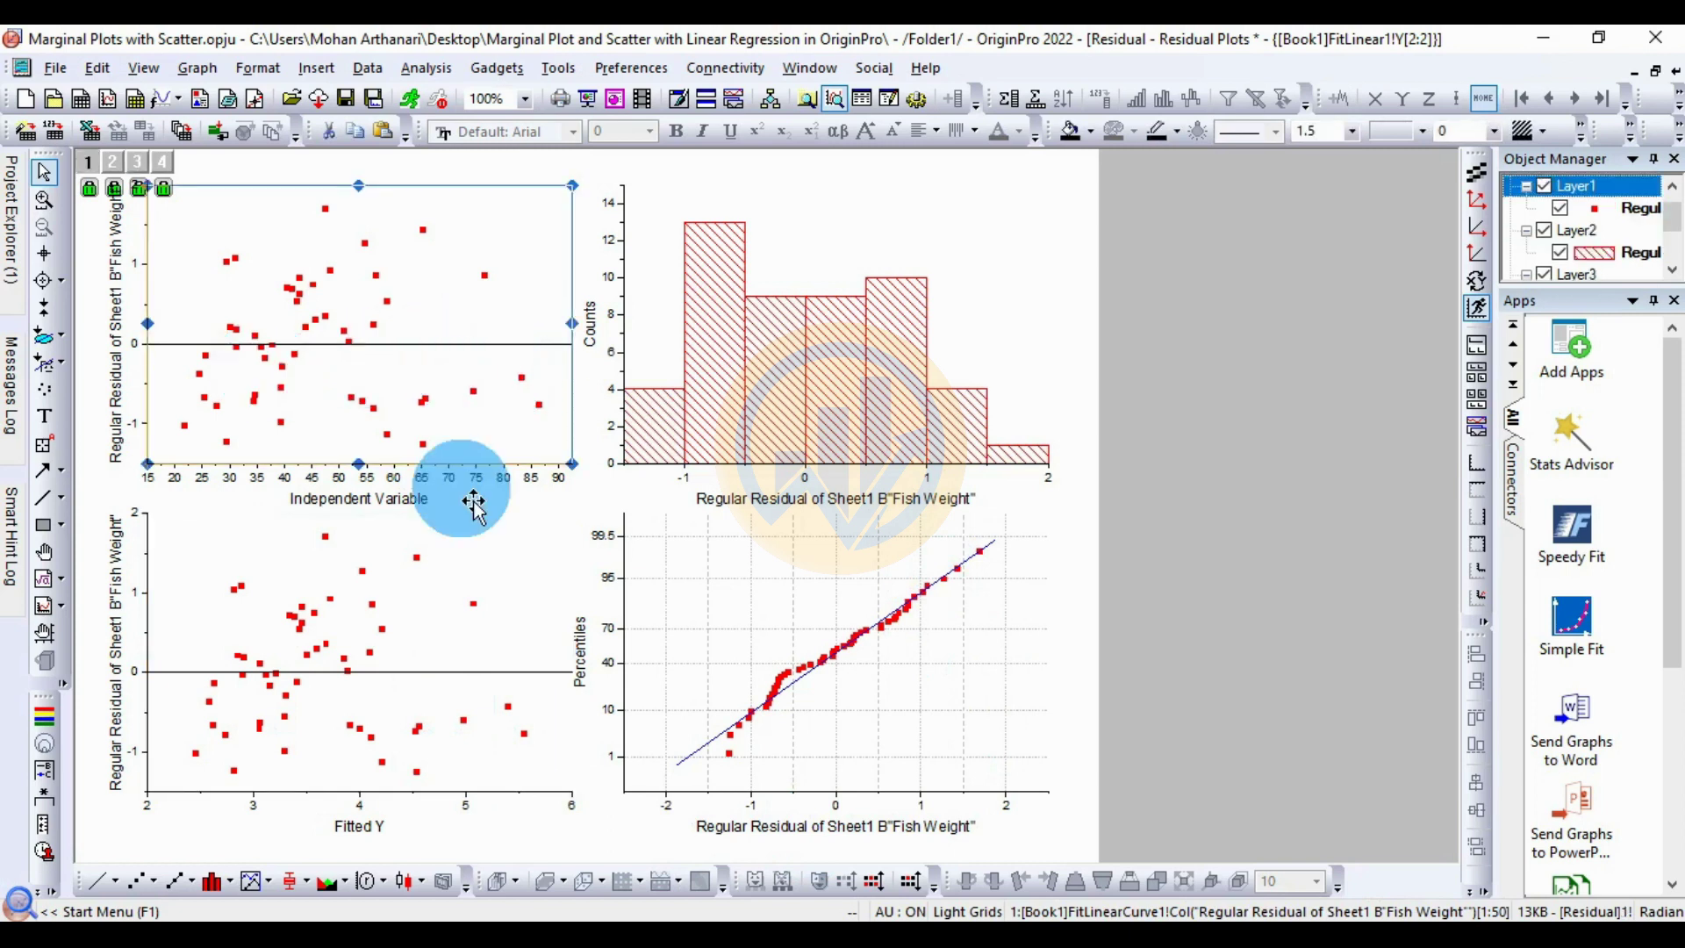
left_click(903, 640)
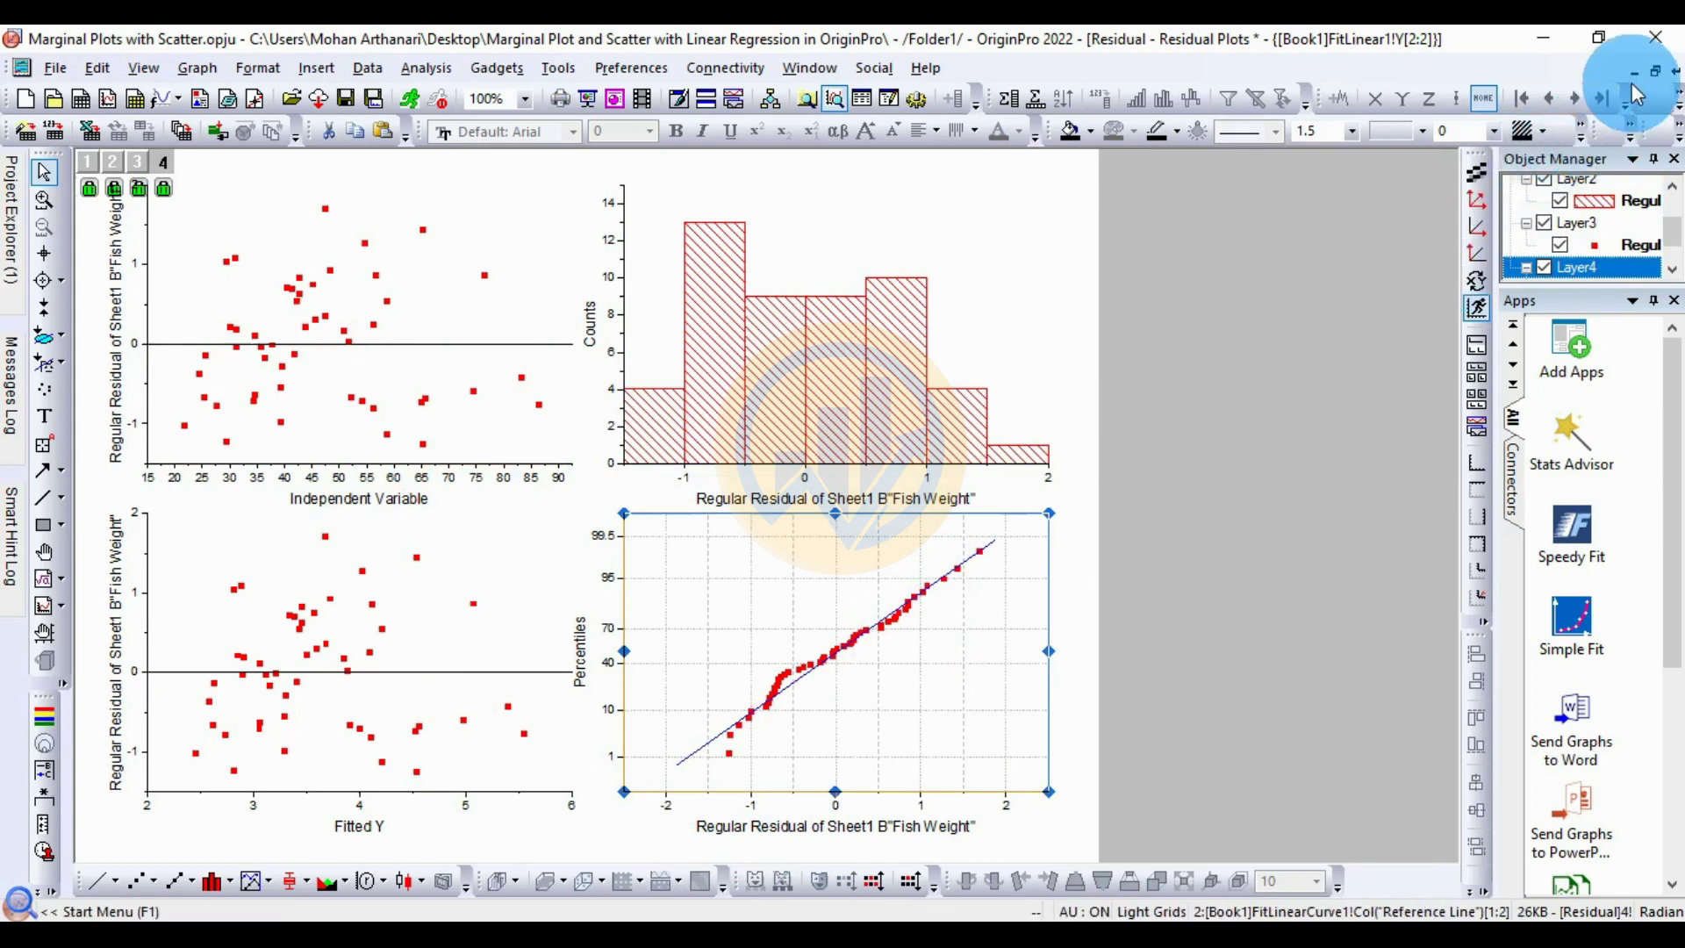
left_click(1673, 74)
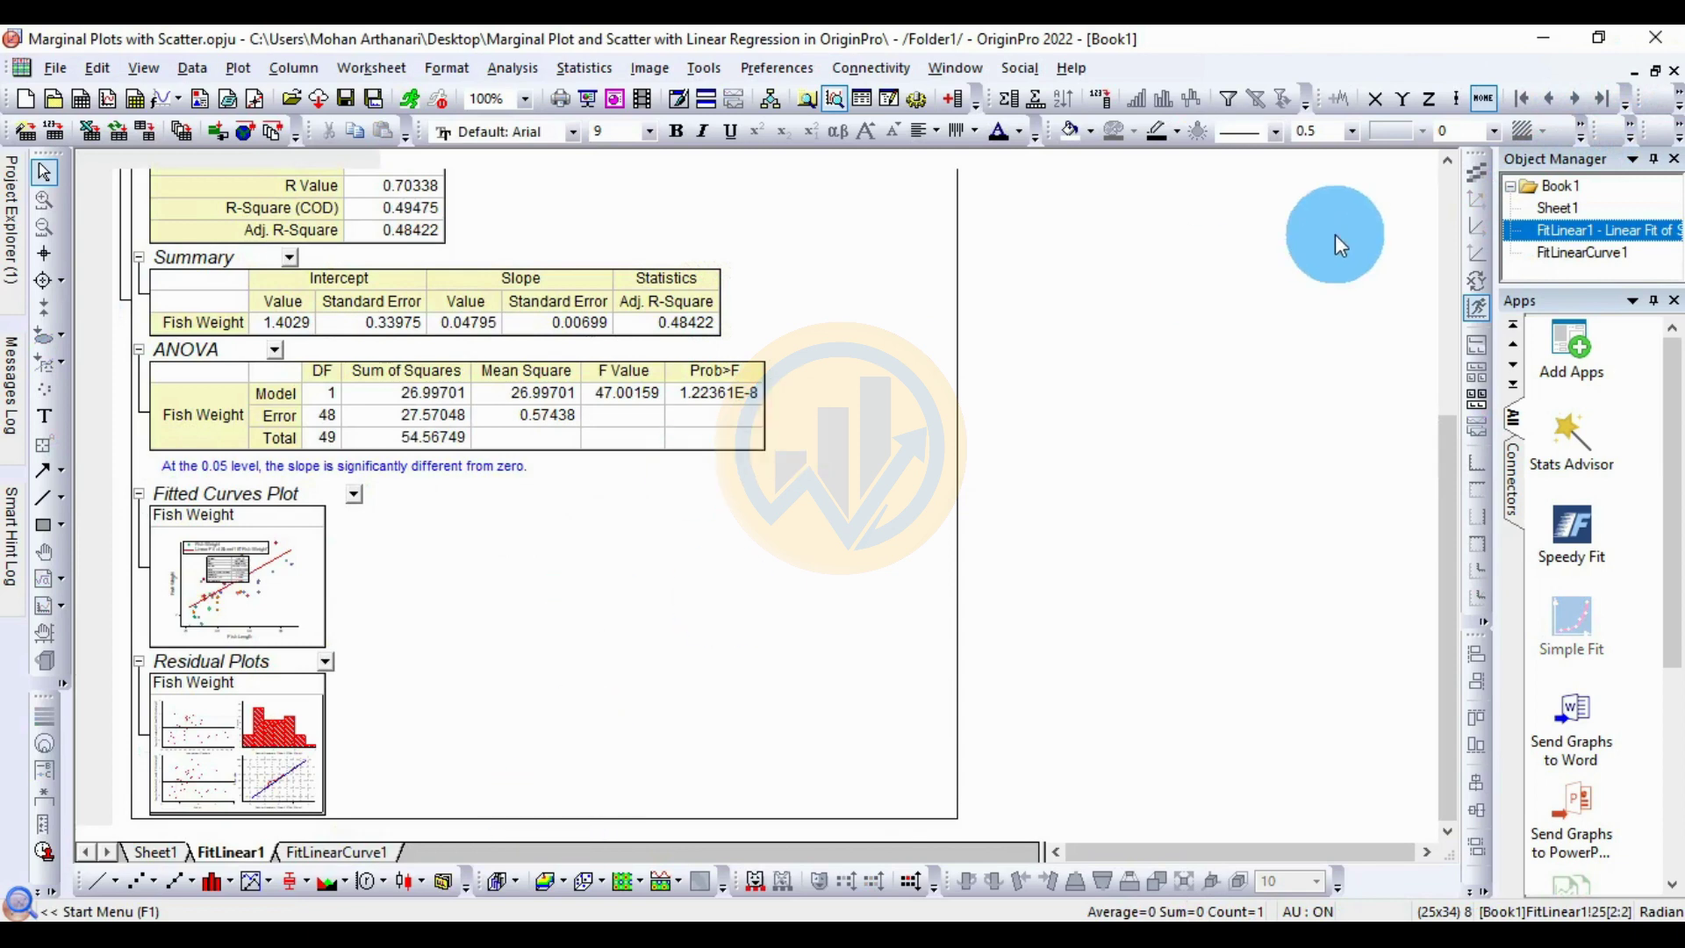
Restore the Book1 workbook to a smaller window and maximize the Graph10 marginal plot with its whole page in view
left_click(1655, 70)
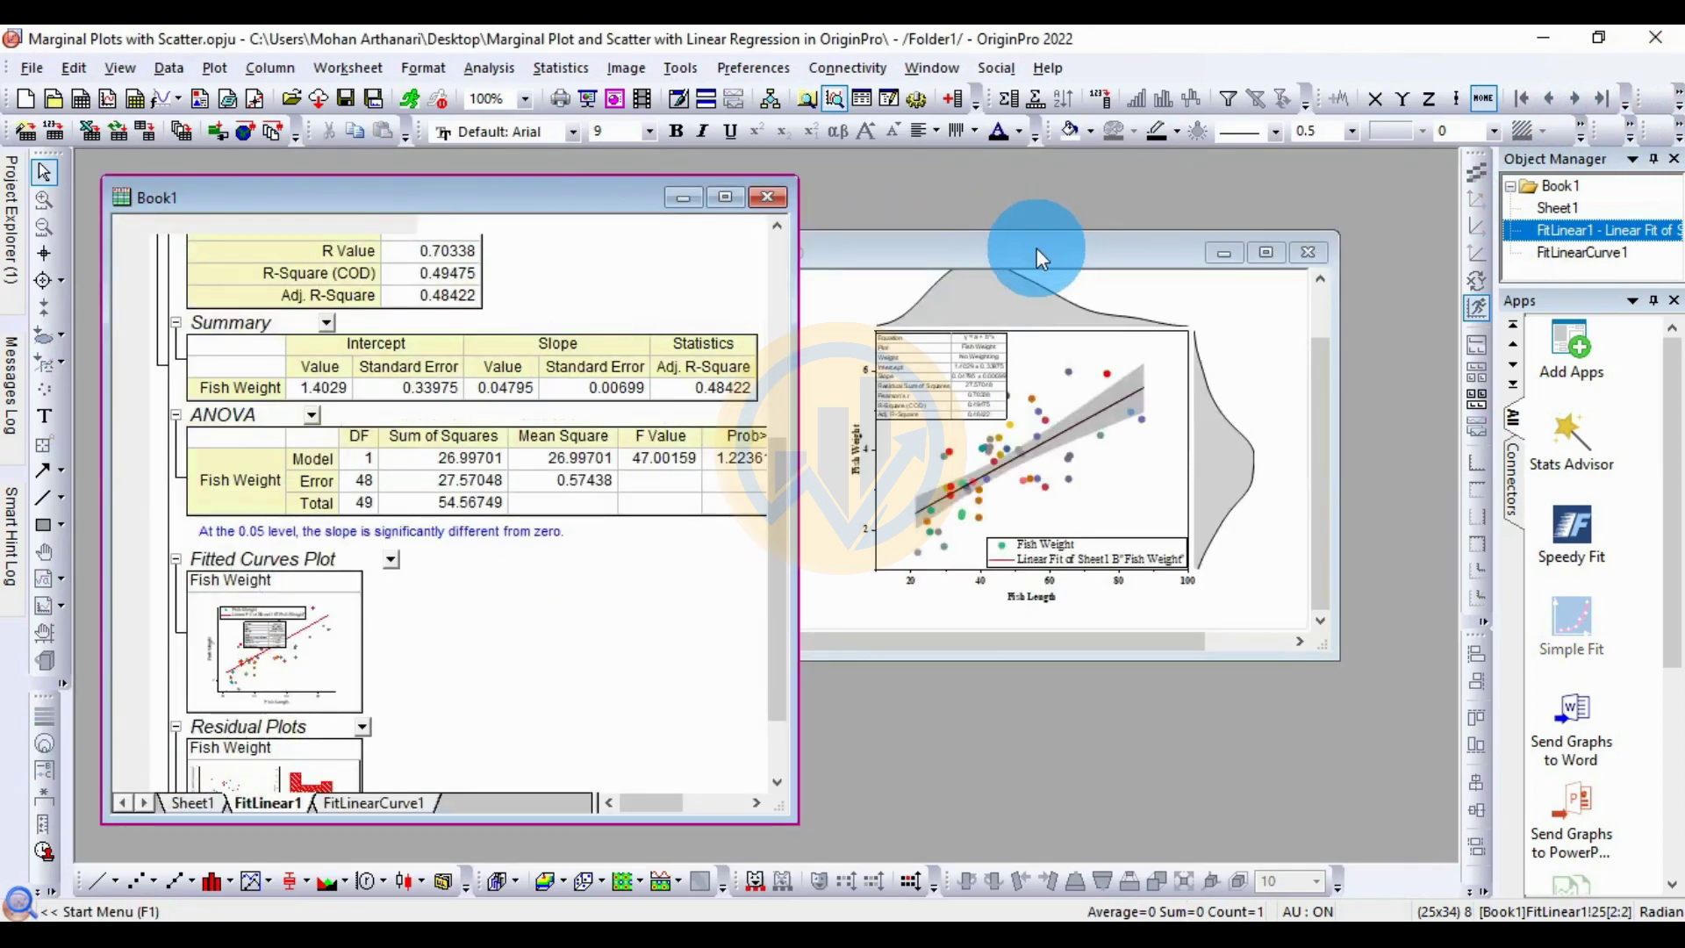
left_click(1036, 248)
left_click_drag(1036, 248, 709, 252)
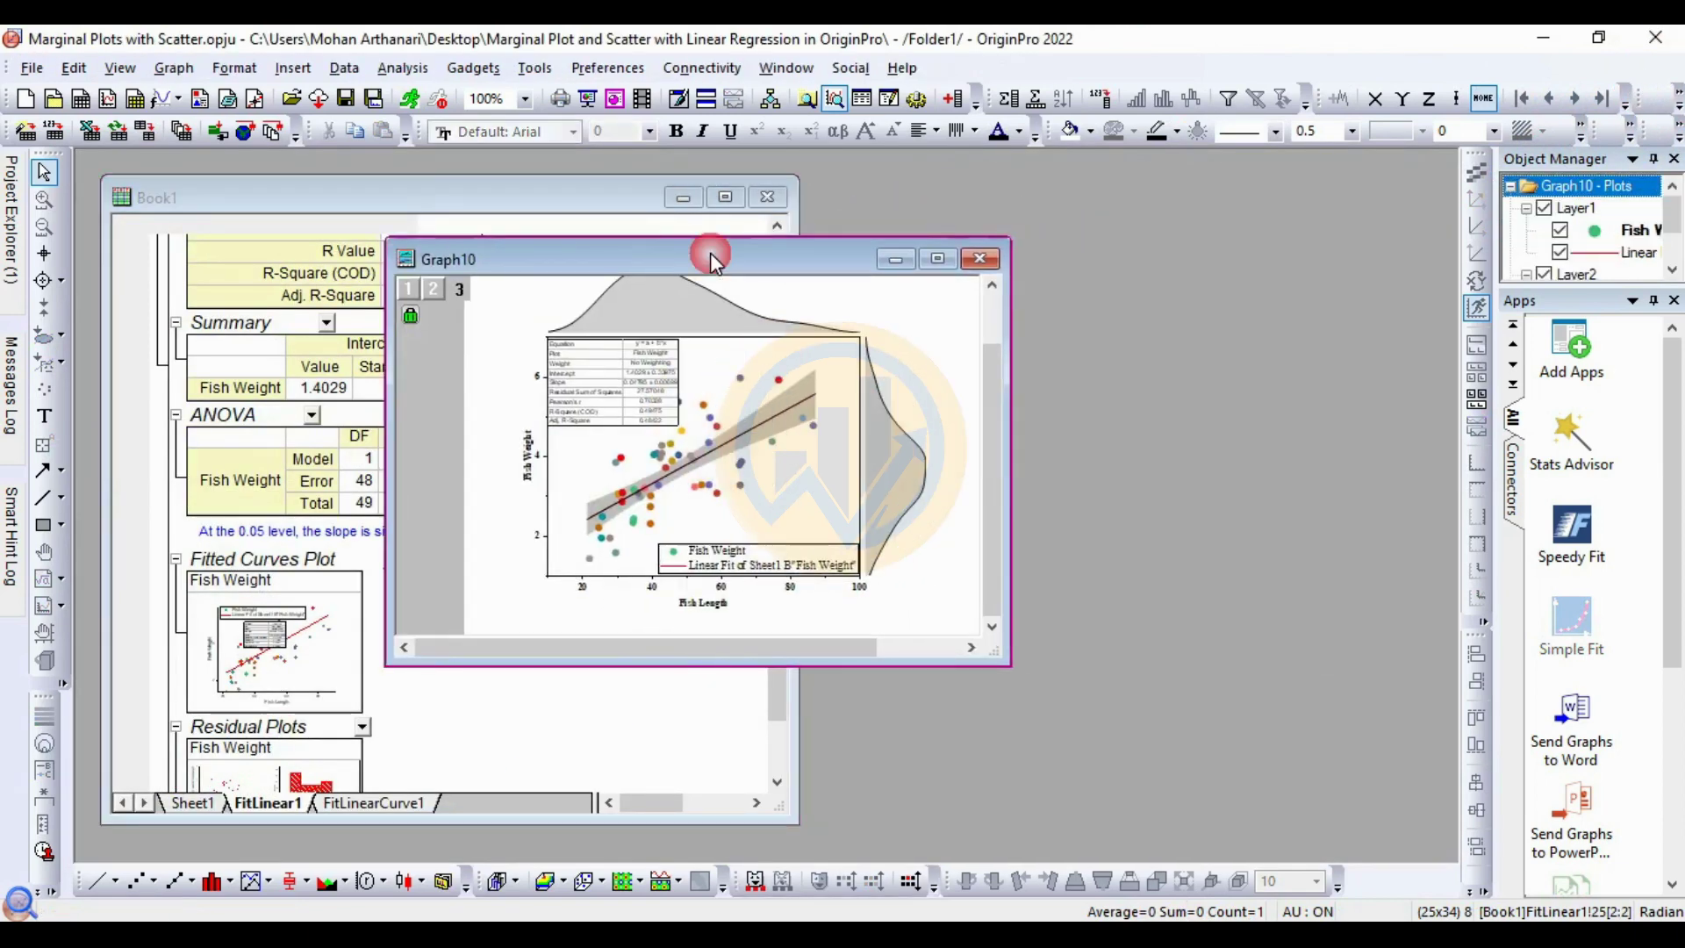
left_click(928, 256)
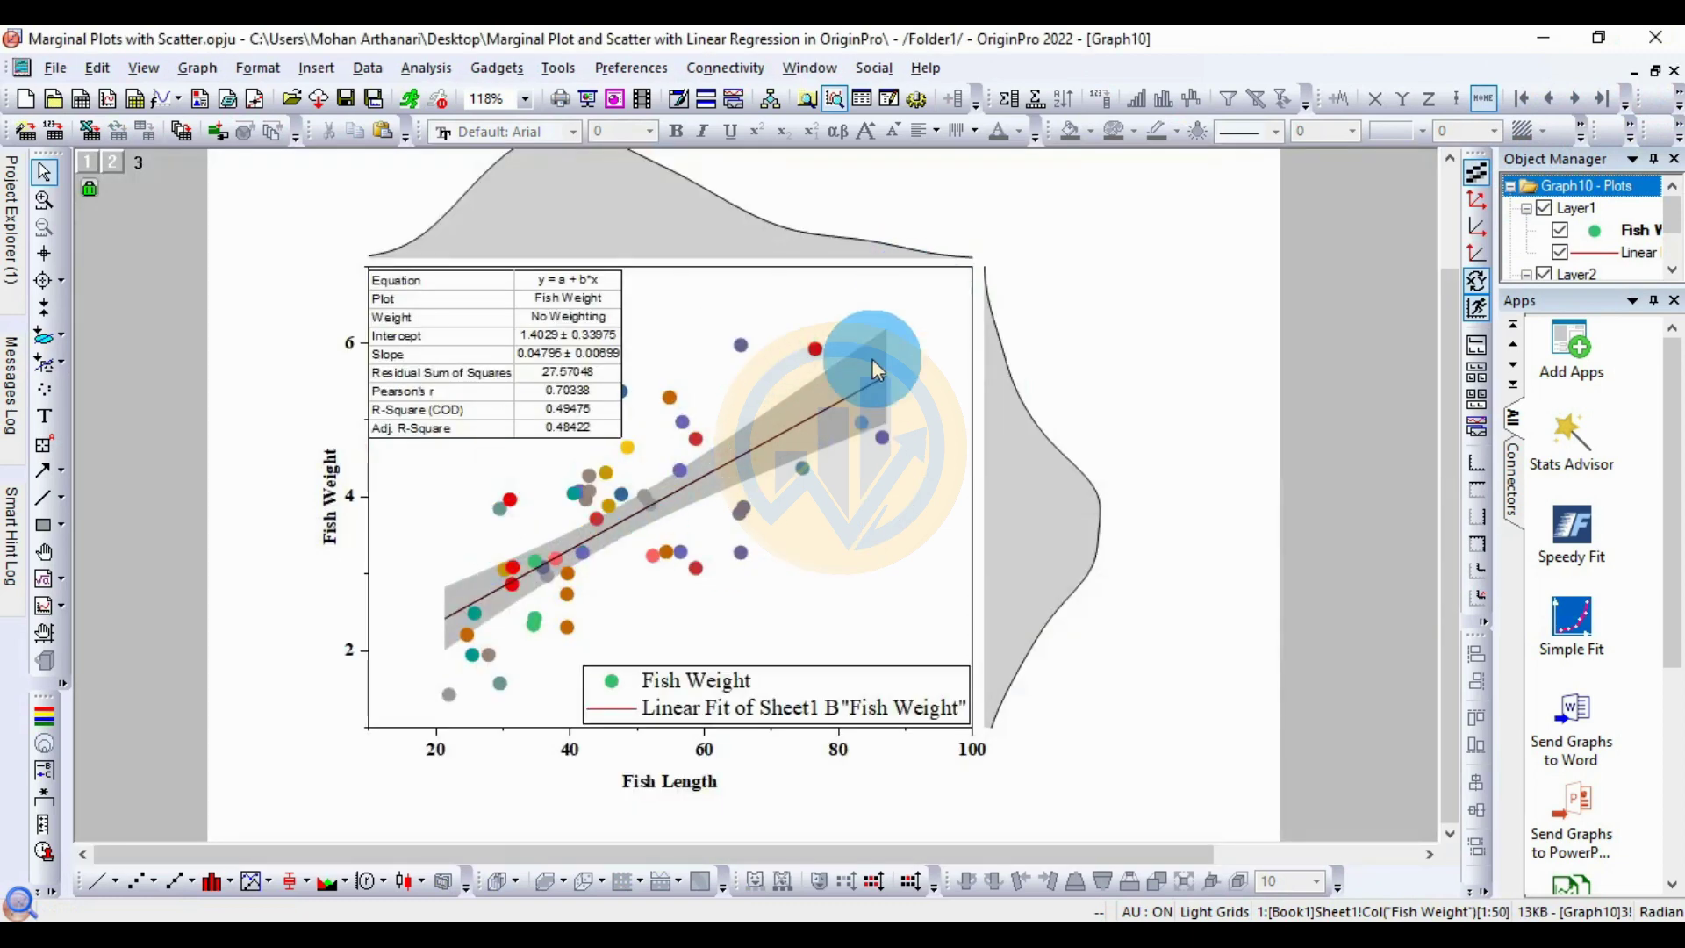
scroll(997, 467, "up", 1)
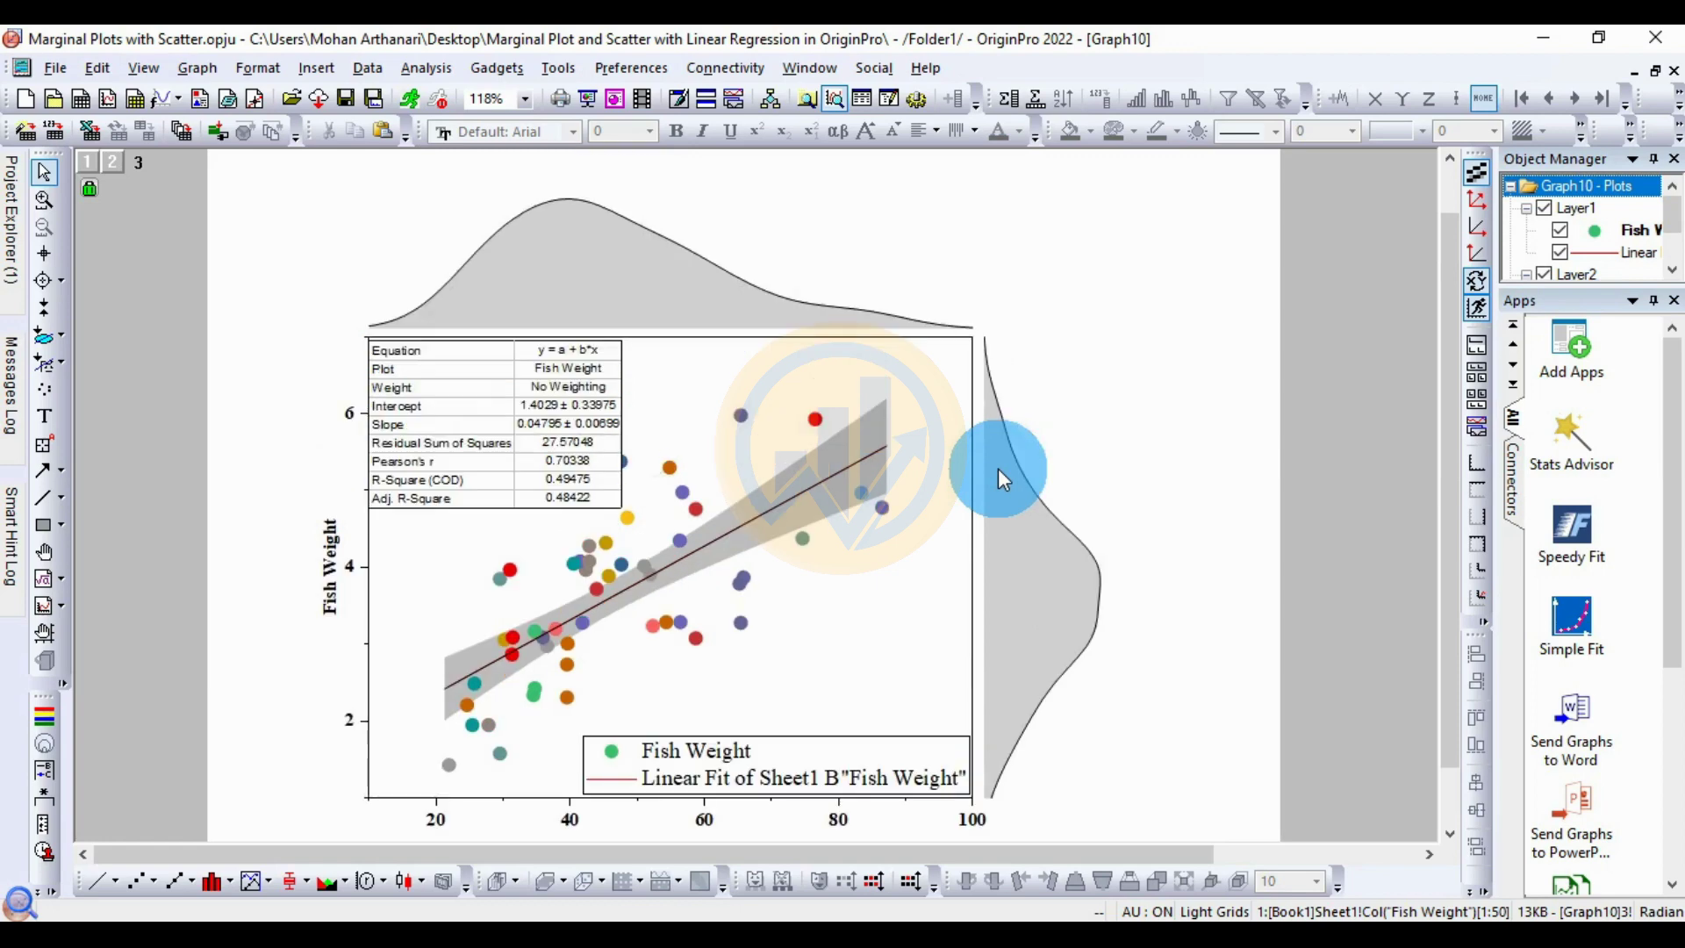
key("ctrl+w")
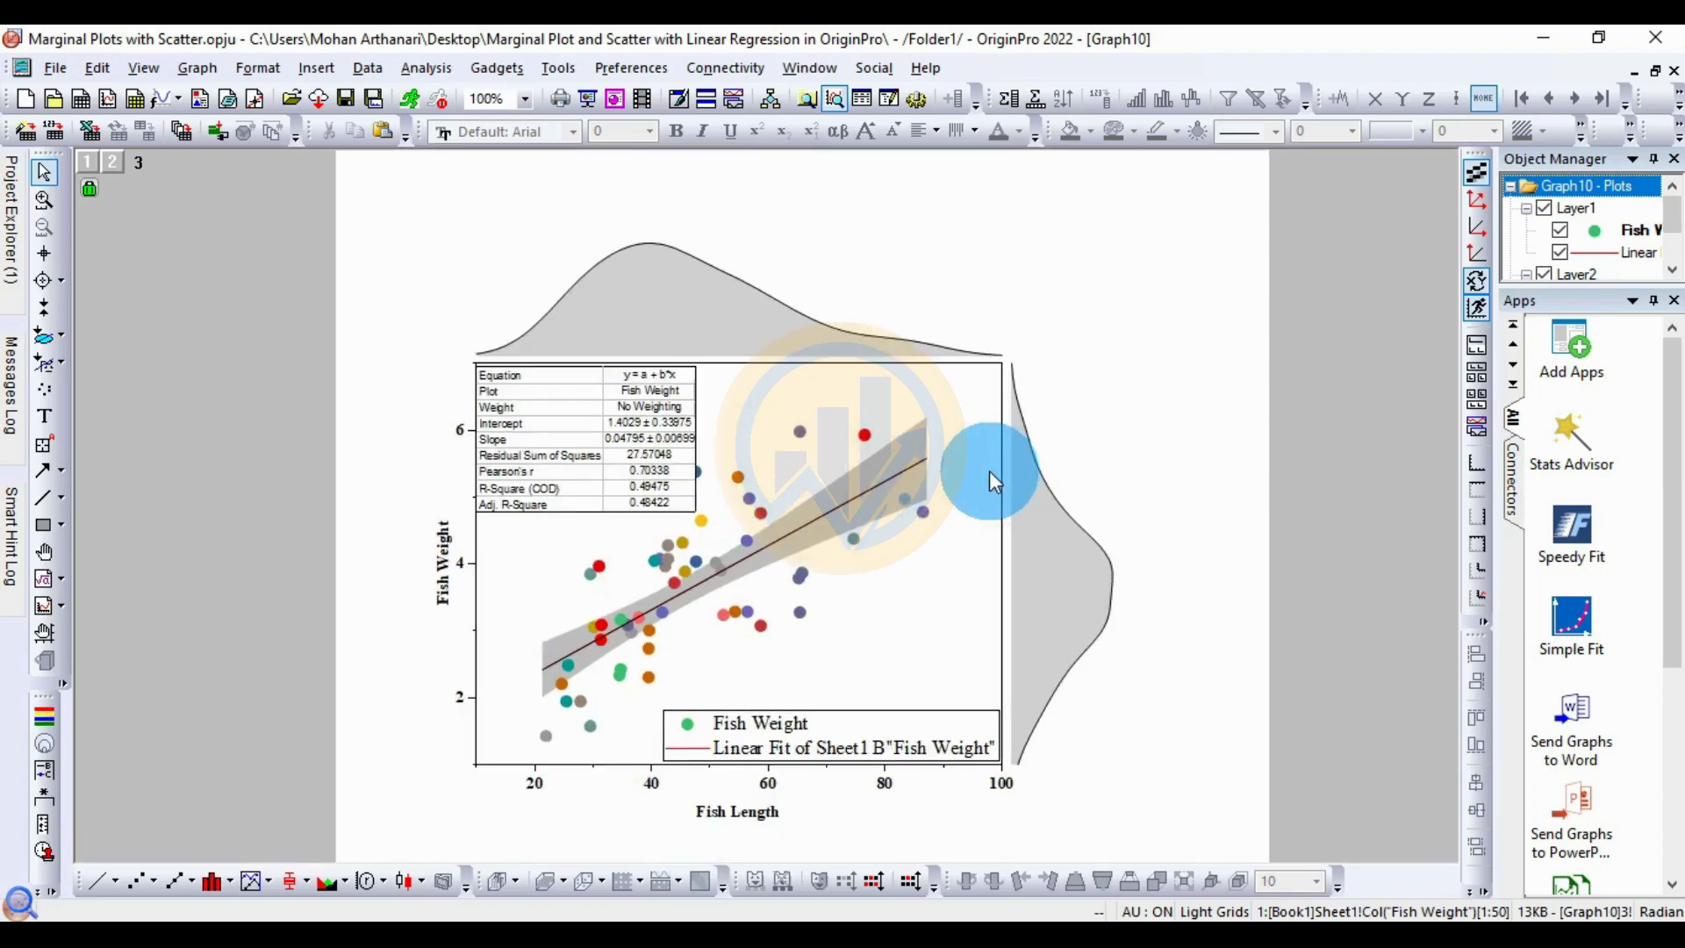